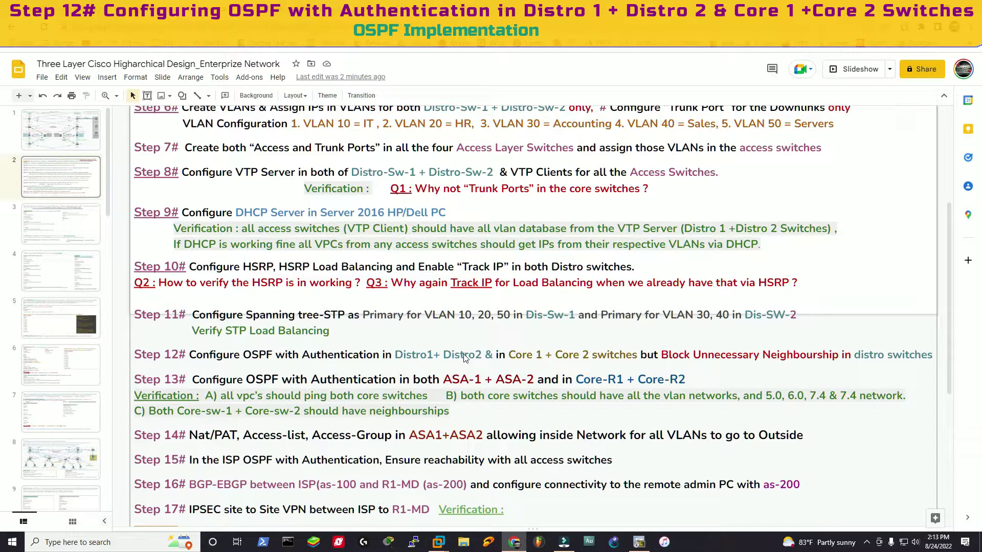
Step: Review the Step 12 OSPF plan and compare Distro-sw1's uplink network statements with the topology diagram
{"action": "left_click", "coordinate": [477, 362]}
{"action": "left_click", "coordinate": [531, 358]}
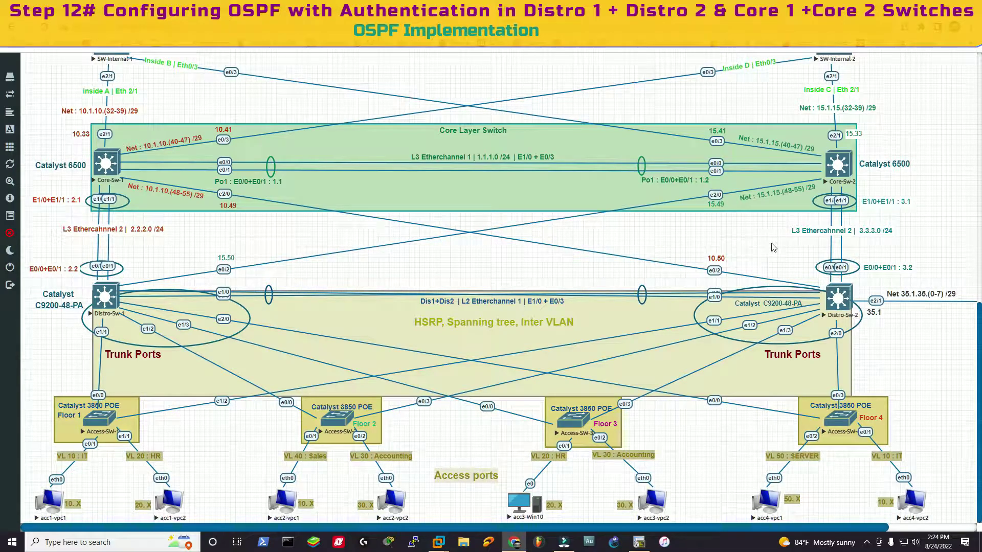
{"action": "key", "text": "ctrl+Tab"}
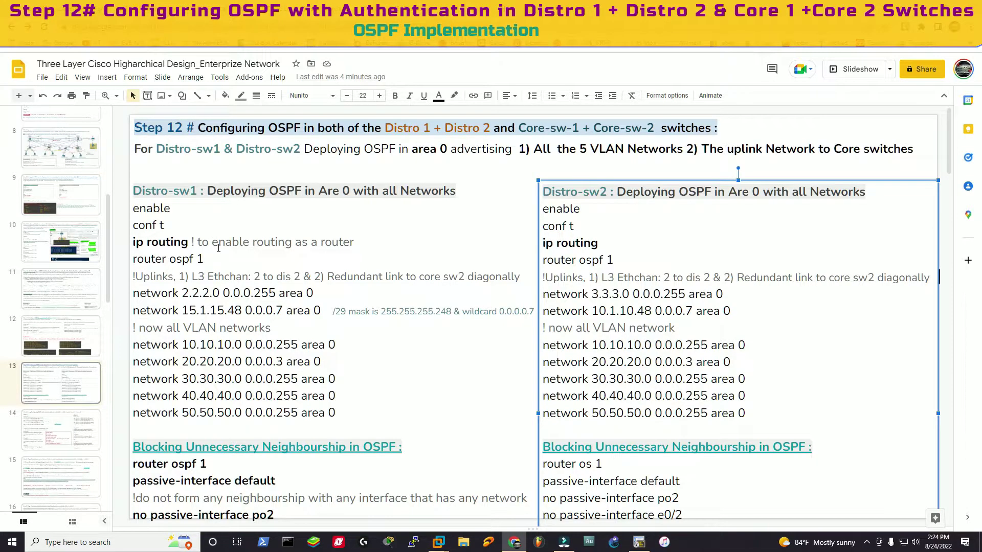
{"action": "scroll", "coordinate": [218, 247], "scroll_direction": "down", "scroll_amount": 1}
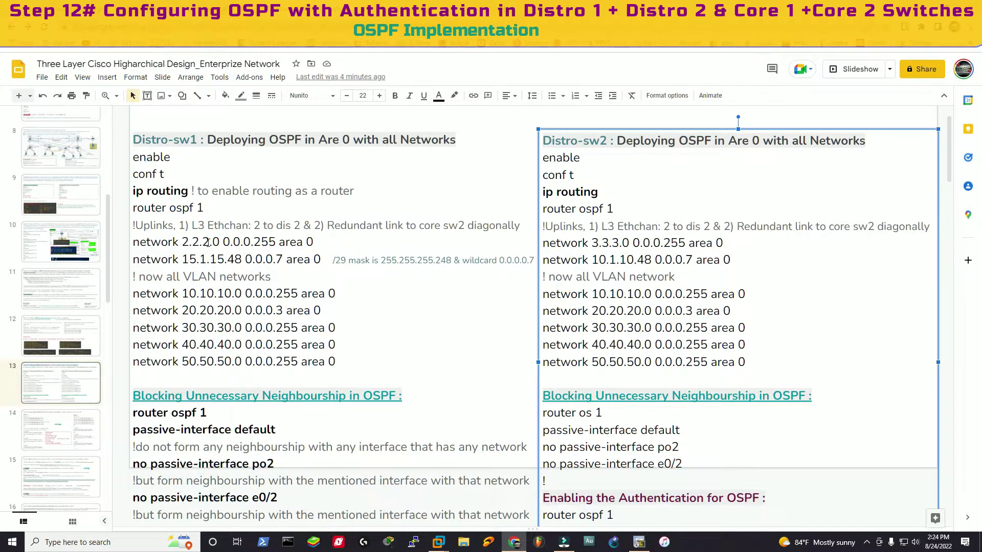
{"action": "left_click", "coordinate": [226, 243]}
{"action": "left_click_drag", "start_coordinate": [224, 243], "coordinate": [276, 243]}
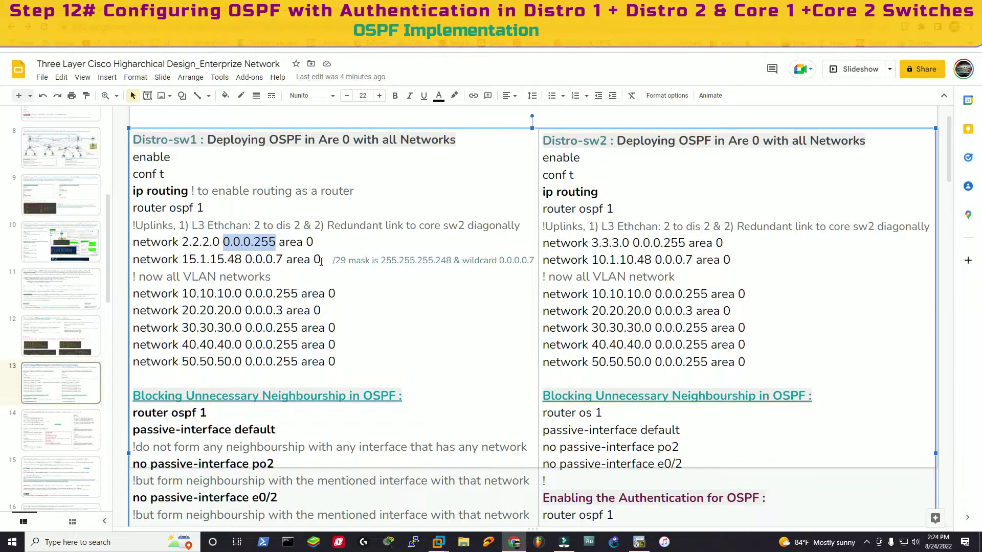
{"action": "left_click", "coordinate": [147, 260]}
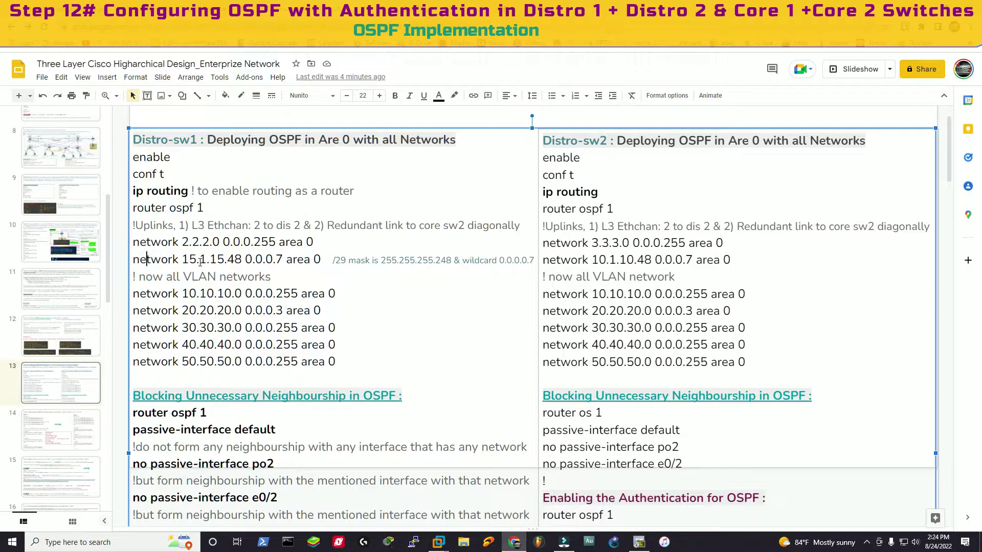
{"action": "key", "text": "ctrl+Tab"}
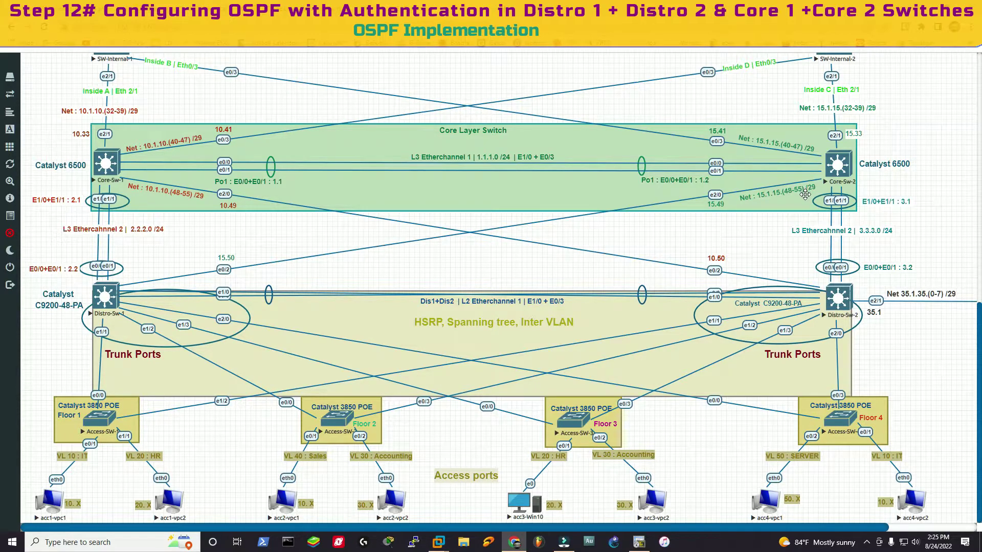
Step: Set the 20.20.20.0 network's wildcard mask to 0.0.0.255 in the slide's Distro-sw1 and Distro-sw2 command lists
{"action": "key", "text": "ctrl+Tab"}
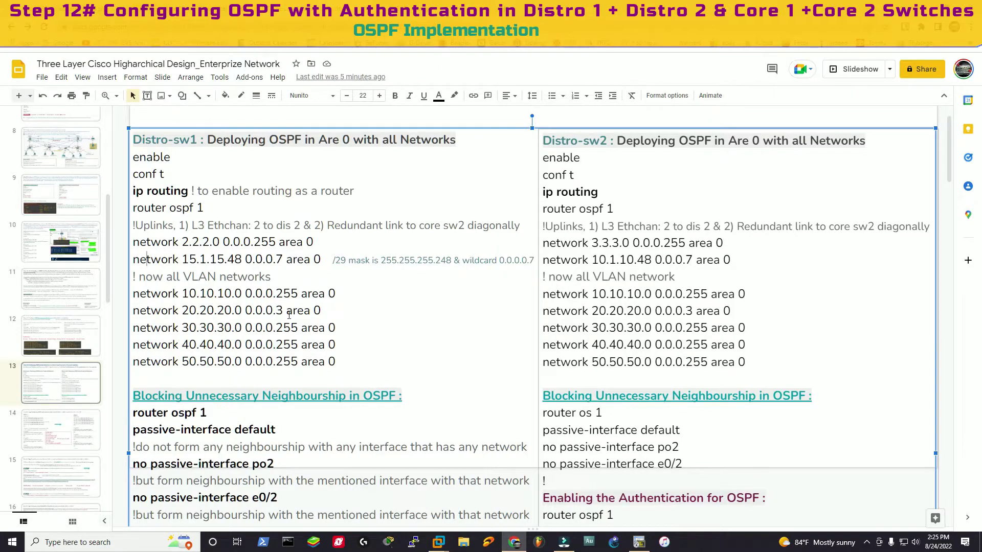
{"action": "key", "text": "BackSpace"}
{"action": "type", "text": "255"}
{"action": "left_click", "coordinate": [688, 311]}
{"action": "key", "text": "BackSpace"}
{"action": "type", "text": "255"}
{"action": "left_click", "coordinate": [197, 321]}
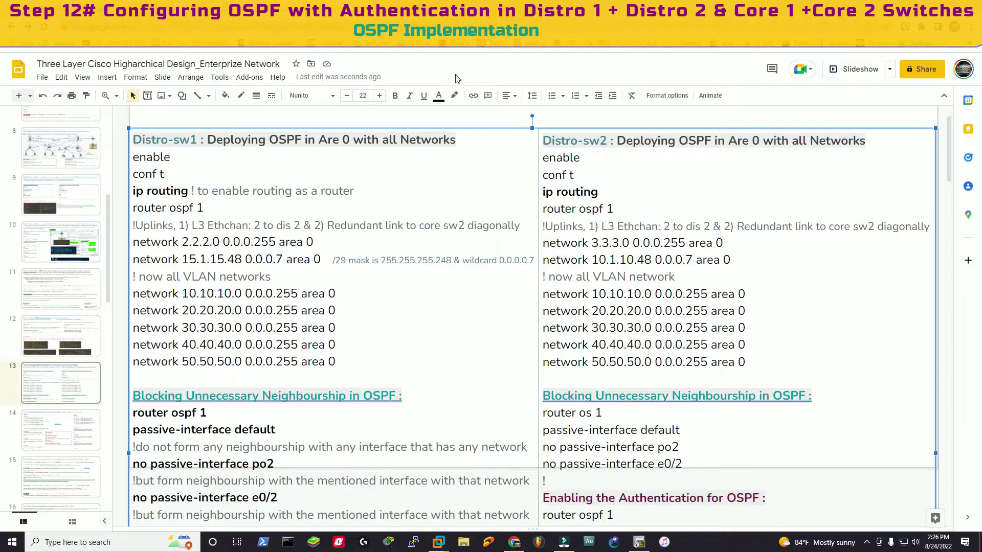
Step: Check Distro-sw2's redundant uplink network and wildcard mask against the topology diagram, and review its VLAN network statements
{"action": "key", "text": "alt+Tab"}
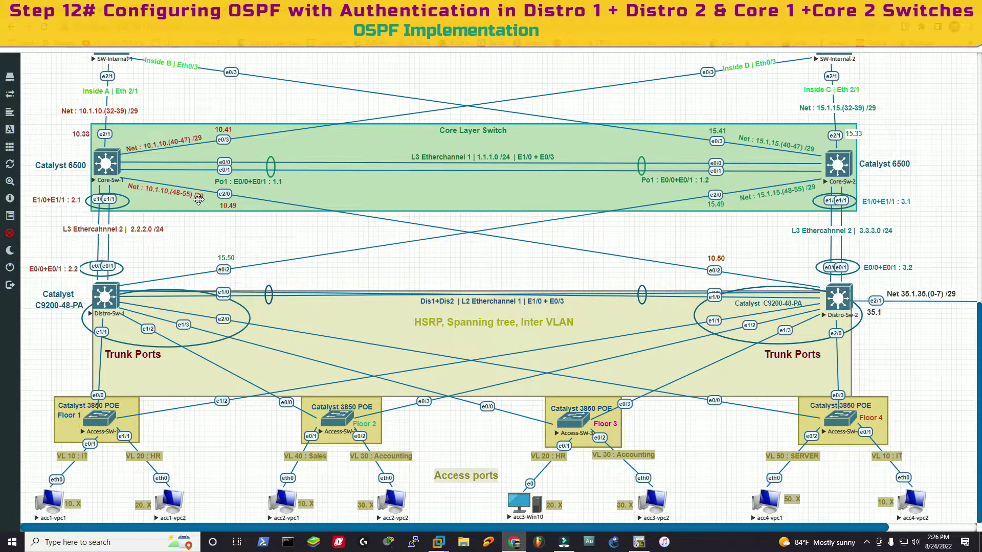
{"action": "key", "text": "ctrl+Tab"}
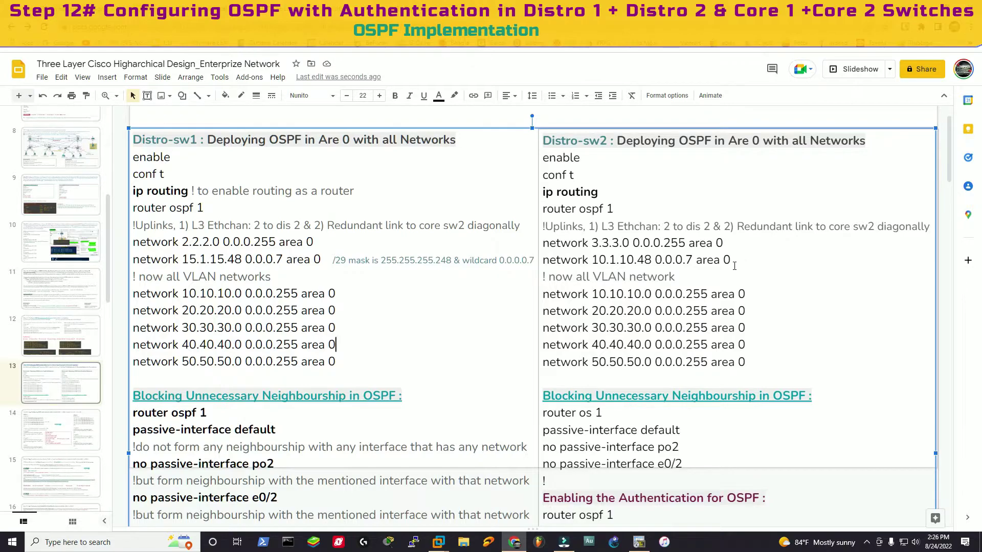
{"action": "left_click_drag", "start_coordinate": [655, 261], "coordinate": [690, 262]}
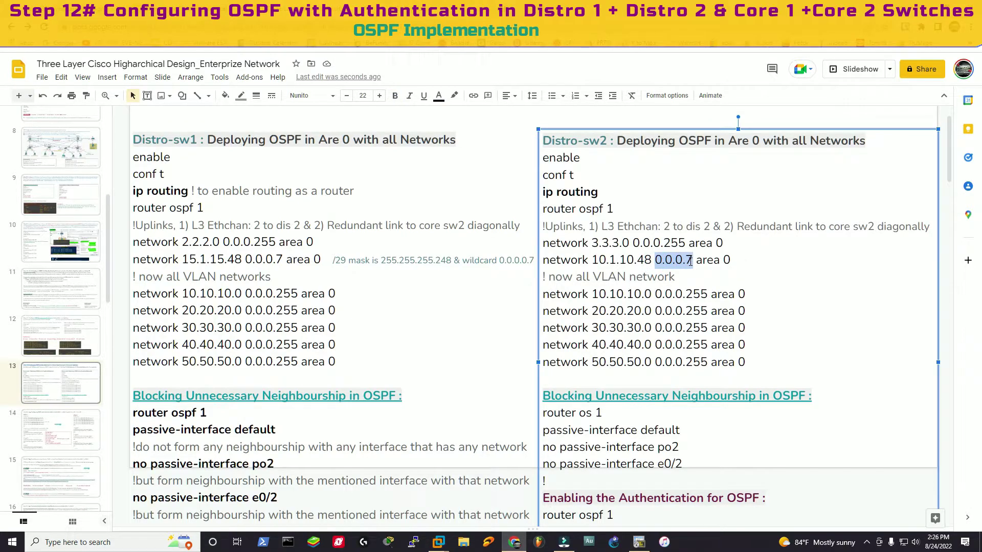
{"action": "left_click", "coordinate": [803, 291]}
{"action": "left_click_drag", "start_coordinate": [542, 294], "coordinate": [759, 368]}
{"action": "left_click", "coordinate": [846, 344]}
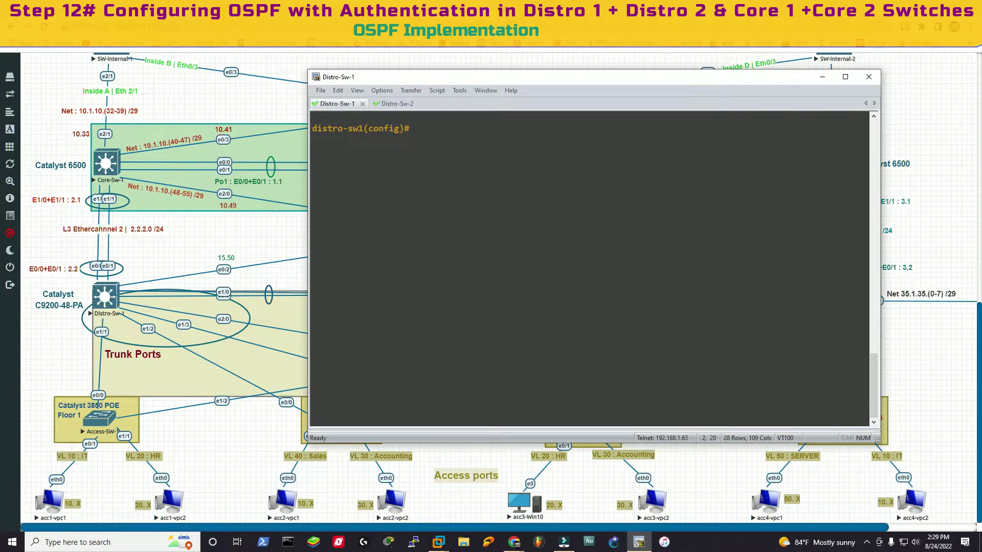
Step: On Distro-Sw-1, enable IP routing and enter the configuration of OSPF process 1
{"action": "type", "text": "ip routing"}
{"action": "key", "text": "Return"}
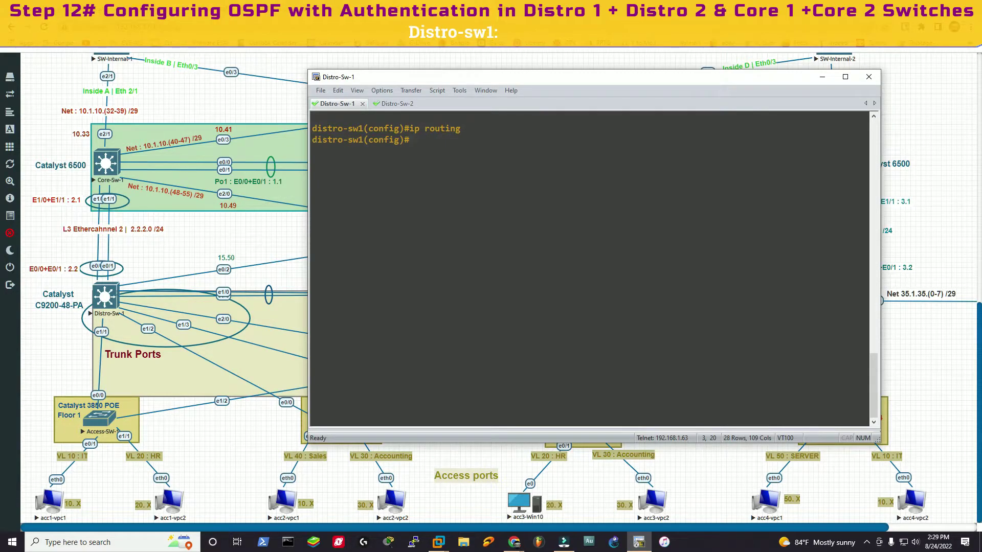
{"action": "type", "text": "router ospf 1"}
{"action": "key", "text": "Return"}
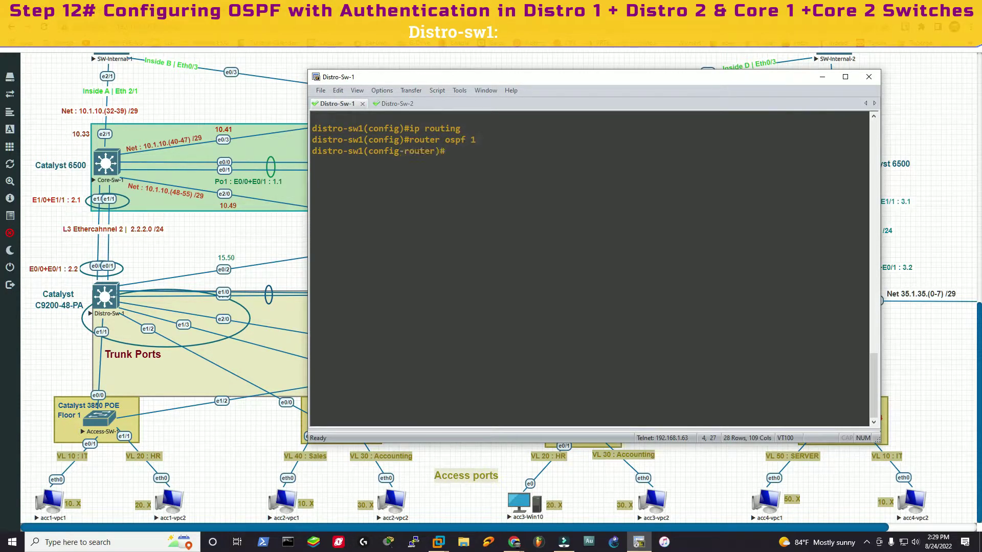
Step: Advertise Distro-Sw-1's uplink networks 2.2.2.0 0.0.0.255 and 15.1.15.48 0.0.0.7 in OSPF area 0
{"action": "type", "text": "net"}
{"action": "key", "text": "Tab"}
{"action": "type", "text": "2.2.2.0 0"}
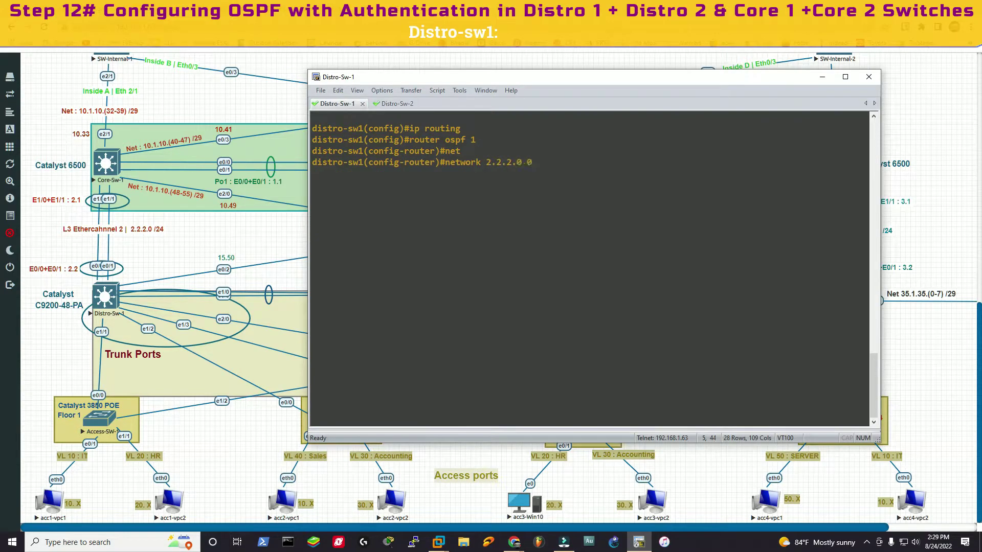
{"action": "type", "text": ".0.0.255 area 0"}
{"action": "key", "text": "Return"}
{"action": "type", "text": "net"}
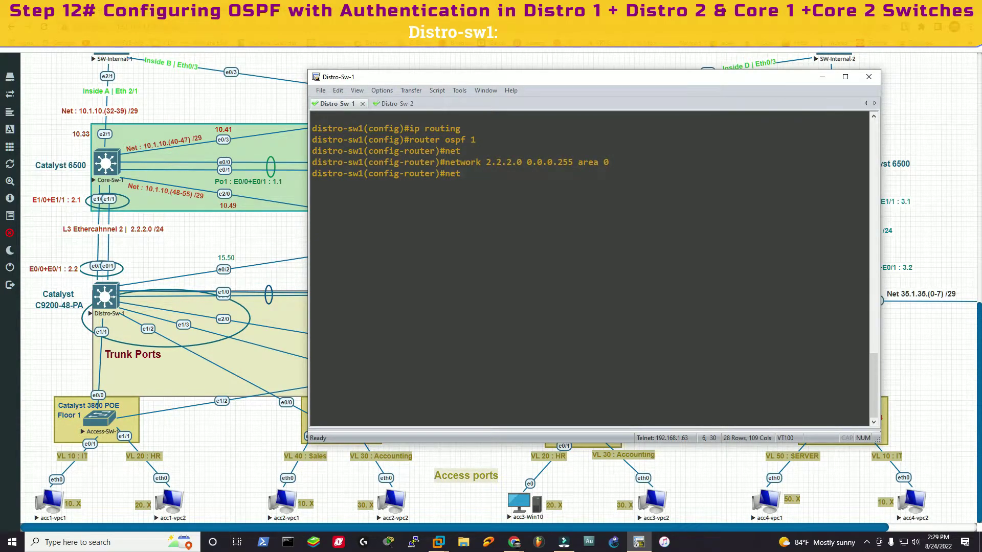
{"action": "key", "text": "Tab"}
{"action": "type", "text": "15.1.15."}
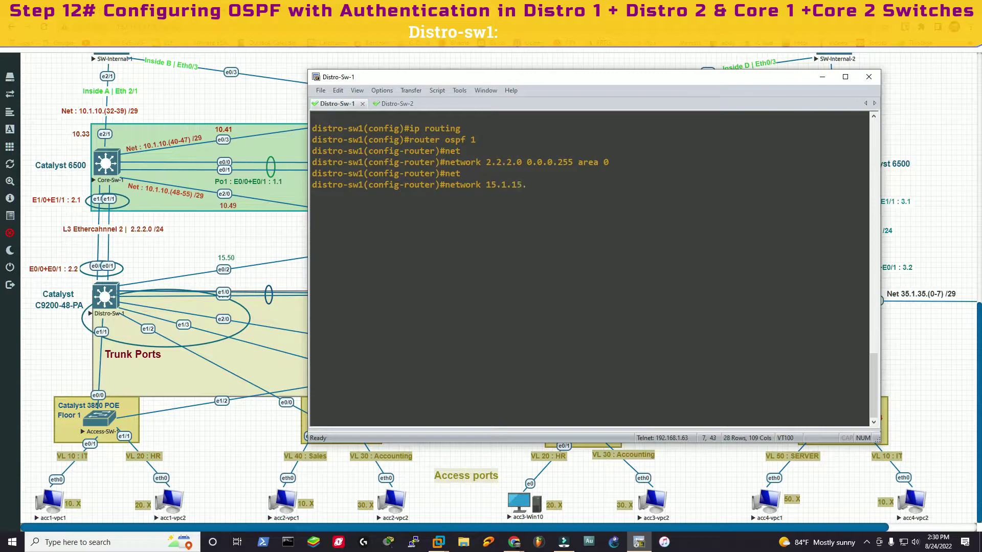
{"action": "type", "text": "48 0.000.7 area 0"}
{"action": "key", "text": "Return"}
Step: Advertise the VLAN 10 network 10.10.10.0 0.0.0.255 in area 0 on Distro-Sw-1
{"action": "type", "text": "net"}
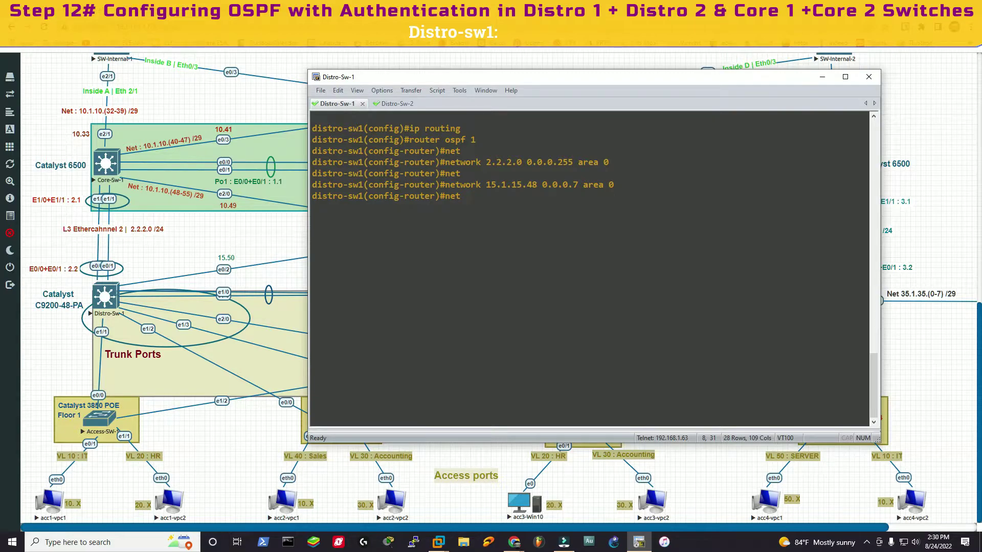
{"action": "key", "text": "Tab"}
{"action": "type", "text": "10.1"}
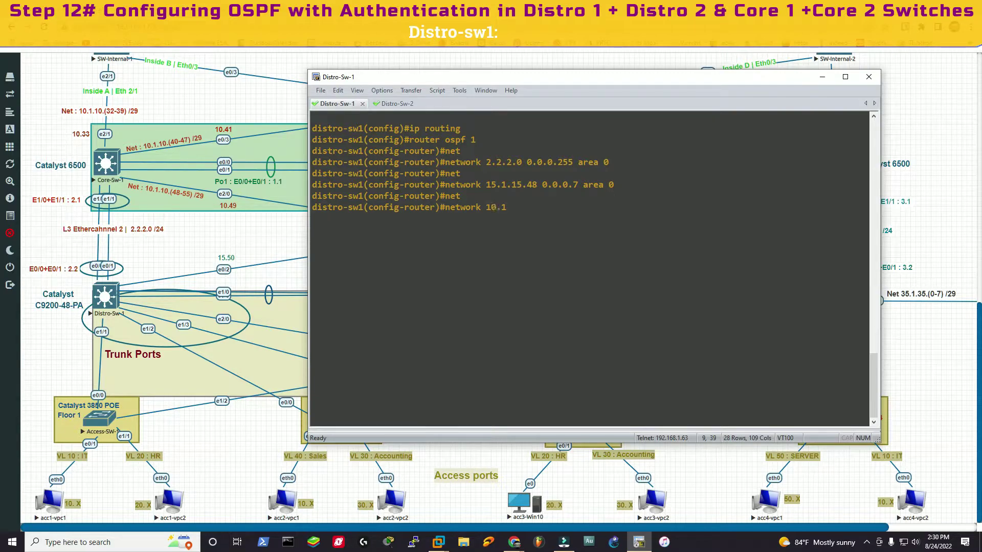
{"action": "type", "text": "0.10.0 0.0.0.255 areqa 0.10.0 0.0.0.255 area"}
{"action": "key", "text": "Return"}
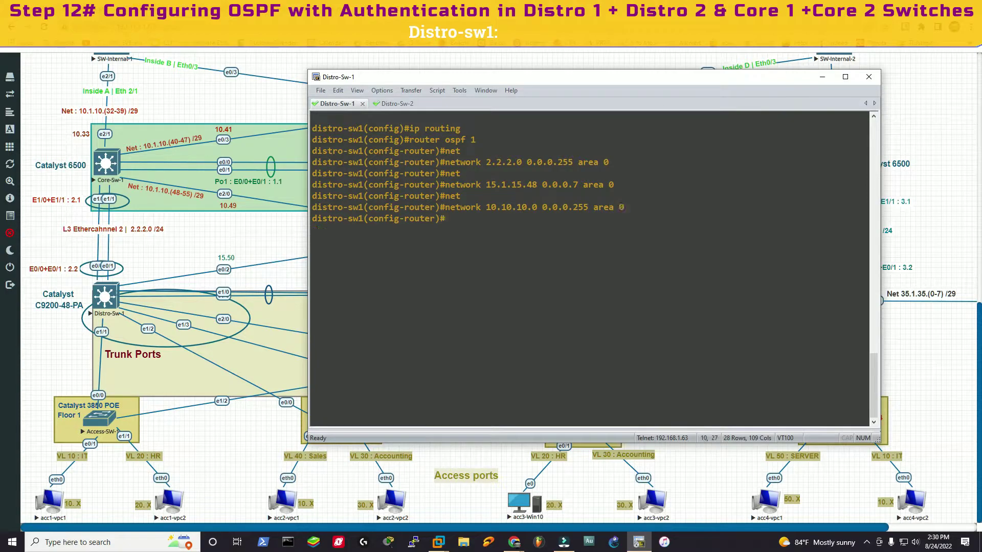
Step: Reuse the previous network statement on Distro-Sw-1 to advertise 20.20.20.0 0.0.0.255 in area 0
{"action": "key", "text": "Up"}
{"action": "key", "text": "Left"}
{"action": "key", "text": "Left"}
{"action": "key", "text": "Left"}
{"action": "key", "text": "Left"}
{"action": "key", "text": "Left"}
{"action": "key", "text": "Left"}
{"action": "key", "text": "Left"}
{"action": "key", "text": "Left"}
{"action": "key", "text": "Left"}
{"action": "key", "text": "Left"}
{"action": "key", "text": "Left"}
{"action": "key", "text": "Left"}
{"action": "key", "text": "Left"}
{"action": "key", "text": "Left"}
{"action": "key", "text": "Left"}
{"action": "key", "text": "Left"}
{"action": "key", "text": "Left"}
{"action": "key", "text": "Left"}
{"action": "key", "text": "Left"}
{"action": "key", "text": "Left"}
{"action": "key", "text": "BackSpace"}
{"action": "key", "text": "BackSpace"}
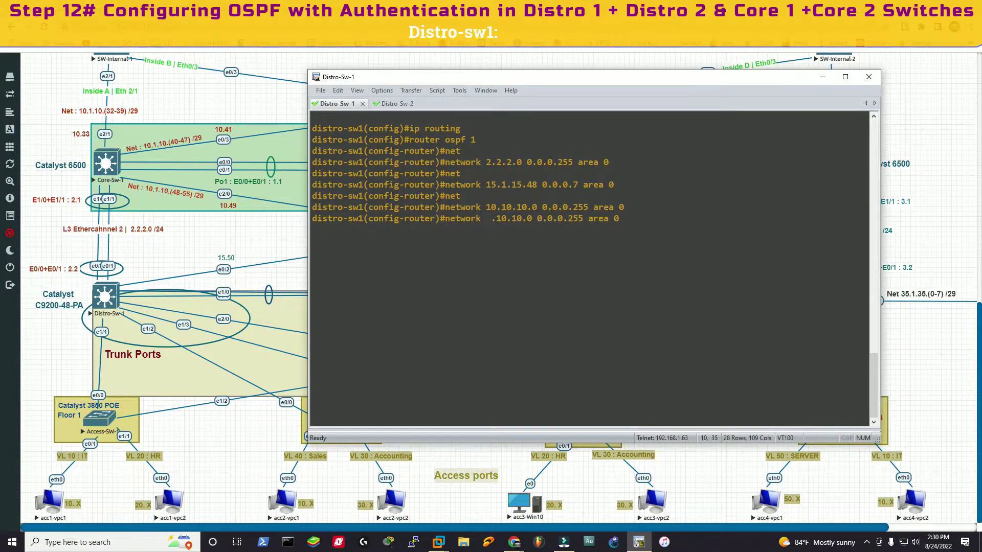
{"action": "type", "text": "20"}
{"action": "key", "text": "Right"}
{"action": "key", "text": "Delete"}
{"action": "key", "text": "Delete"}
{"action": "type", "text": "2"}
{"action": "key", "text": "BackSpace"}
{"action": "type", "text": "2"}
{"action": "key", "text": "Right"}
{"action": "key", "text": "Right"}
Step: Advertise 30.30.30.0 0.0.0.255 in area 0 on Distro-Sw-1, completing the network address with its final 0
{"action": "type", "text": "net"}
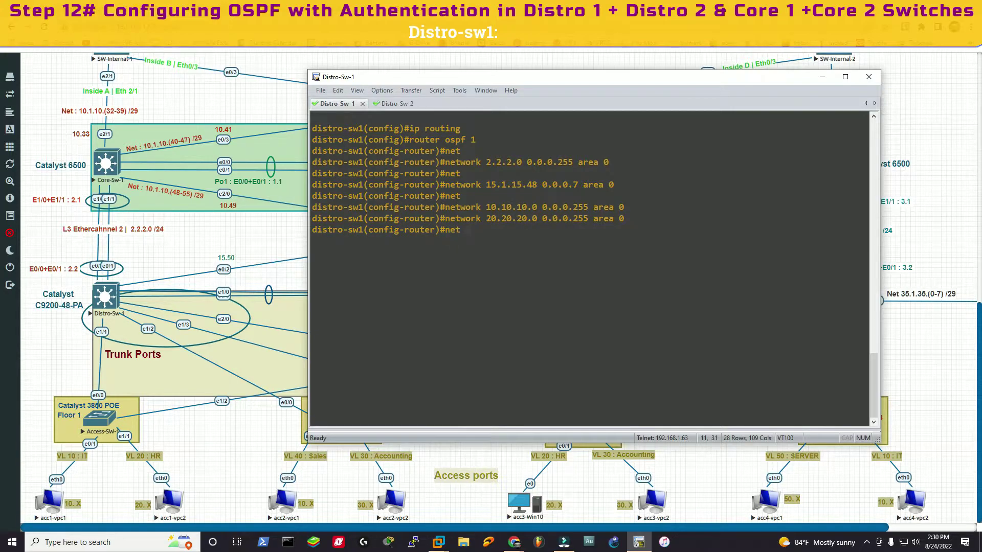
{"action": "type", "text": " 30.30.30. 0.0.0.255 area 0"}
{"action": "key", "text": "Return"}
{"action": "key", "text": "Left"}
{"action": "key", "text": "Left"}
{"action": "key", "text": "Left"}
{"action": "key", "text": "Left"}
{"action": "key", "text": "Left"}
{"action": "key", "text": "Left"}
{"action": "key", "text": "Left"}
{"action": "key", "text": "Left"}
{"action": "key", "text": "Left"}
{"action": "key", "text": "Left"}
{"action": "key", "text": "Left"}
{"action": "key", "text": "Left"}
{"action": "key", "text": "Left"}
{"action": "key", "text": "Left"}
{"action": "key", "text": "Left"}
{"action": "key", "text": "Left"}
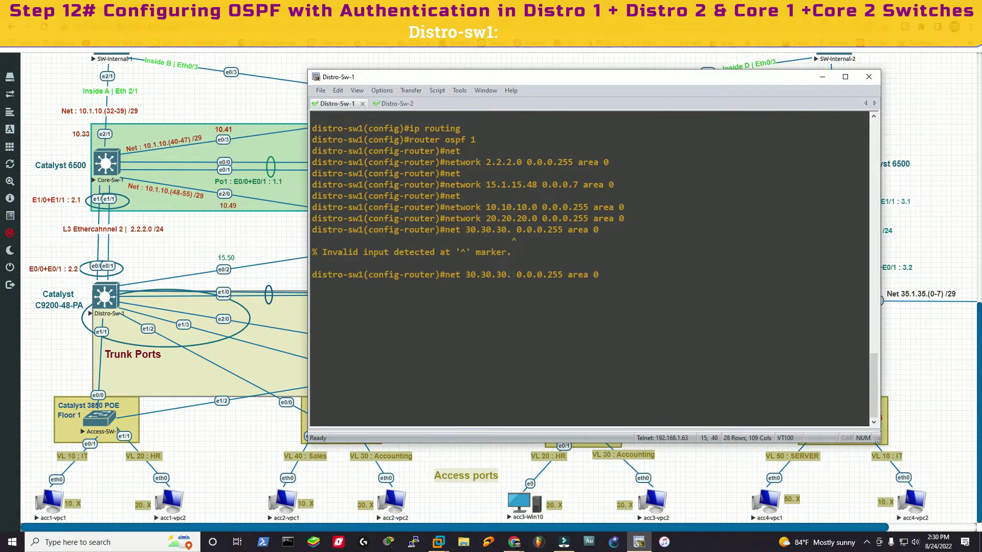
{"action": "type", "text": "0"}
{"action": "key", "text": "Return"}
Step: Advertise the VLAN 40 network 40.40.40.0 0.0.0.255 in area 0 on Distro-Sw-1
{"action": "type", "text": "net 40."}
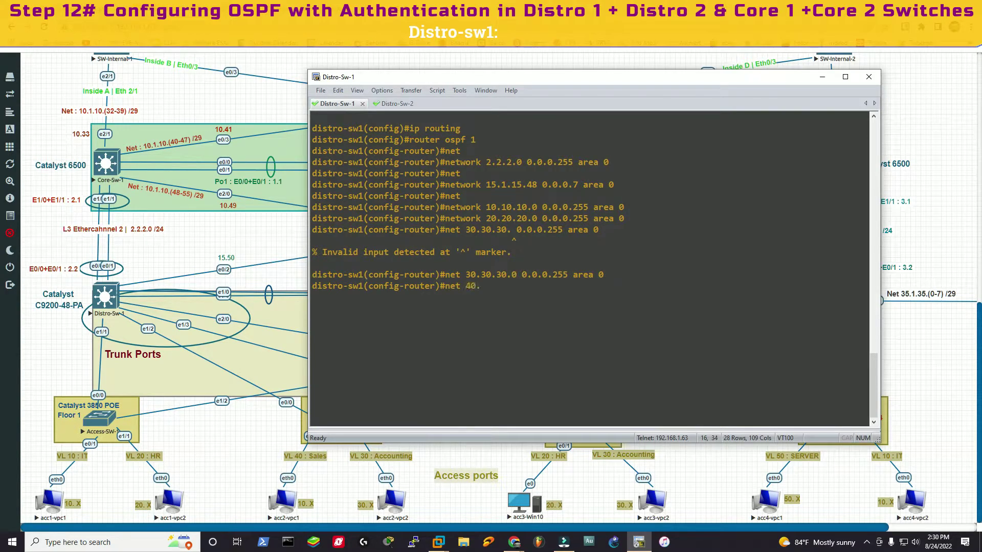
{"action": "type", "text": "40.40.0 0.0.0.255 area 0"}
{"action": "key", "text": "Return"}
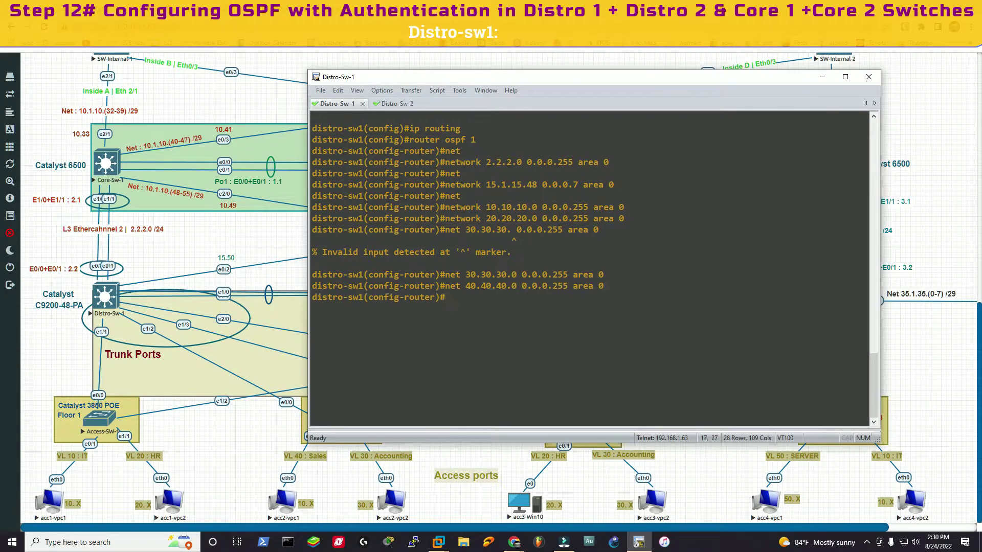
Step: Advertise 50.50.50.0 0.0.0.255 in area 0 on Distro-Sw-1 and save the configuration with do wr
{"action": "key", "text": "Up"}
{"action": "key", "text": "BackSpace"}
{"action": "key", "text": "BackSpace"}
{"action": "key", "text": "BackSpace"}
{"action": "key", "text": "BackSpace"}
{"action": "key", "text": "BackSpace"}
{"action": "key", "text": "BackSpace"}
{"action": "key", "text": "BackSpace"}
{"action": "key", "text": "BackSpace"}
{"action": "key", "text": "BackSpace"}
{"action": "key", "text": "BackSpace"}
{"action": "key", "text": "BackSpace"}
{"action": "key", "text": "BackSpace"}
{"action": "key", "text": "BackSpace"}
{"action": "key", "text": "BackSpace"}
{"action": "key", "text": "BackSpace"}
{"action": "key", "text": "BackSpace"}
{"action": "key", "text": "BackSpace"}
{"action": "key", "text": "BackSpace"}
{"action": "key", "text": "BackSpace"}
{"action": "key", "text": "BackSpace"}
{"action": "type", "text": "50.50.50.0 0.0.0.255 area 0"}
{"action": "key", "text": "Return"}
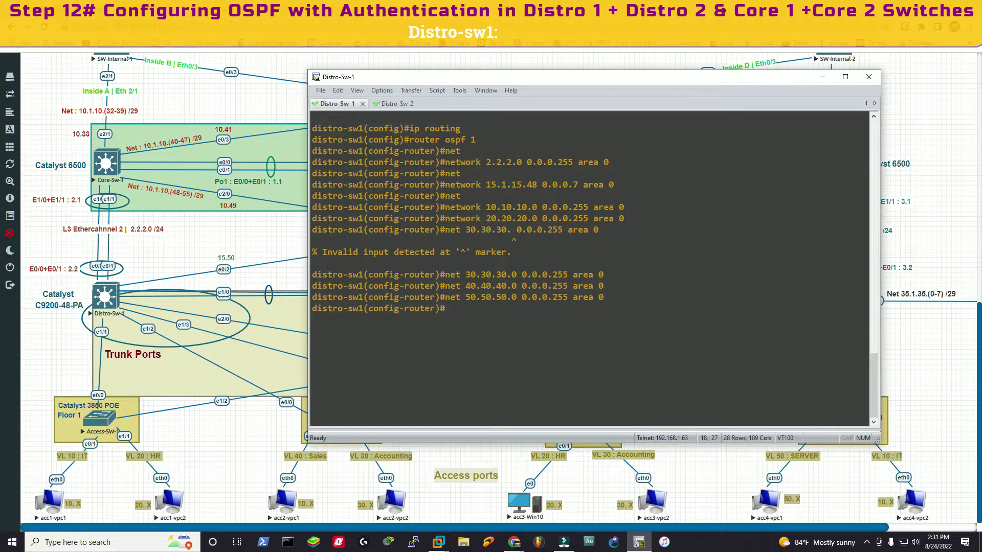
{"action": "type", "text": "do wr"}
{"action": "key", "text": "Return"}
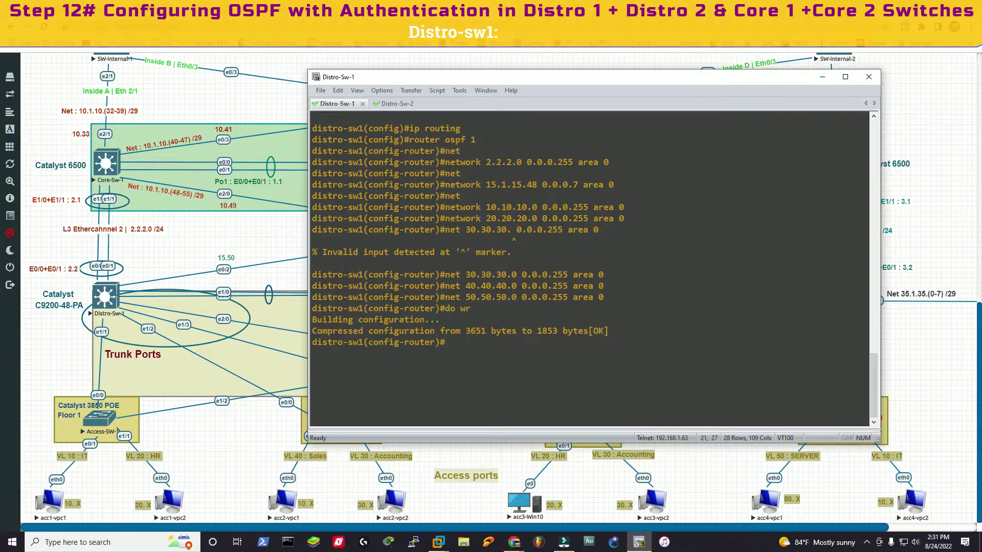
Step: Show Distro-Sw-1's OSPF routes with do sh ip os route and examine the router ID and intra-area route list
{"action": "type", "text": "do sh ip os route"}
{"action": "key", "text": "Return"}
{"action": "scroll", "coordinate": [480, 201], "scroll_direction": "up", "scroll_amount": 5}
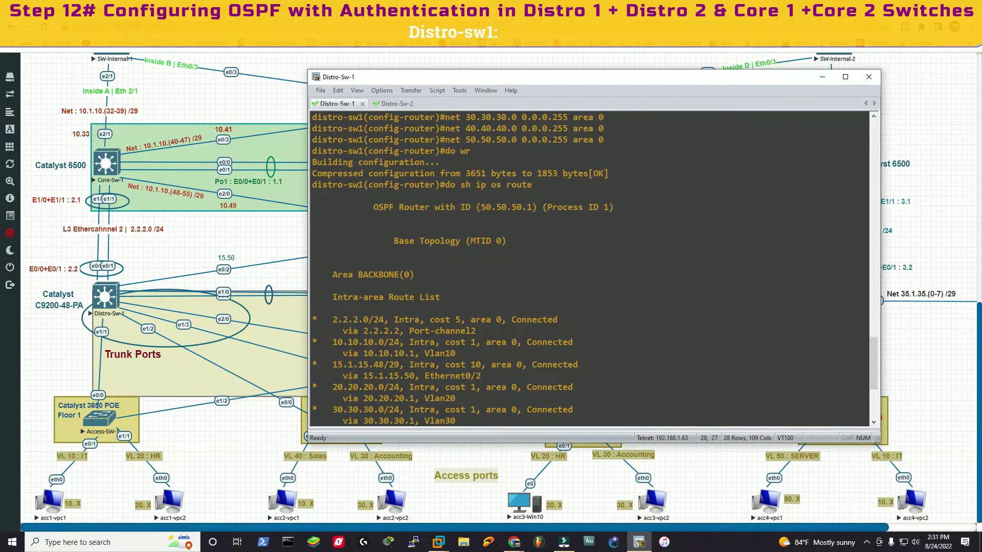
{"action": "left_click_drag", "start_coordinate": [480, 207], "coordinate": [533, 207]}
{"action": "left_click", "coordinate": [509, 218]}
{"action": "scroll", "coordinate": [570, 233], "scroll_direction": "down", "scroll_amount": 2}
{"action": "scroll", "coordinate": [573, 245], "scroll_direction": "up", "scroll_amount": 3}
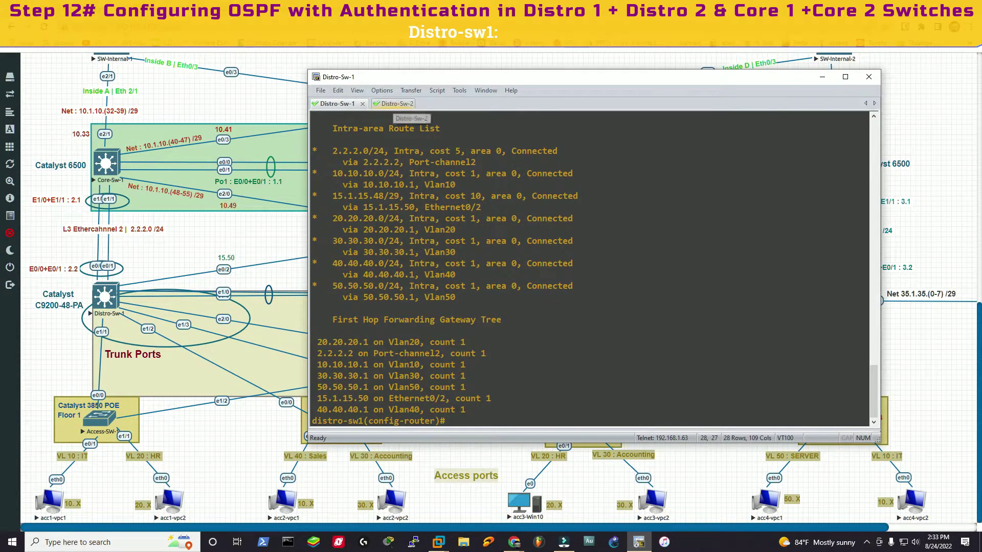
Step: Switch to the Distro-Sw-2 session, enter global configuration mode and enable IP routing
{"action": "left_click", "coordinate": [389, 103]}
{"action": "key", "text": "Return"}
{"action": "type", "text": "enable"}
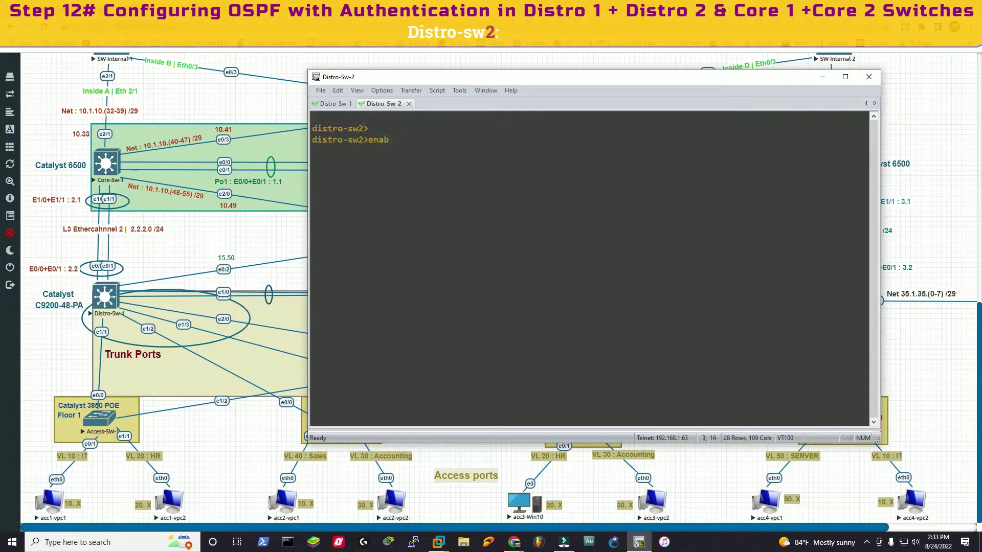
{"action": "key", "text": "Return"}
{"action": "type", "text": "conf t"}
{"action": "key", "text": "Return"}
{"action": "type", "text": "ip rout"}
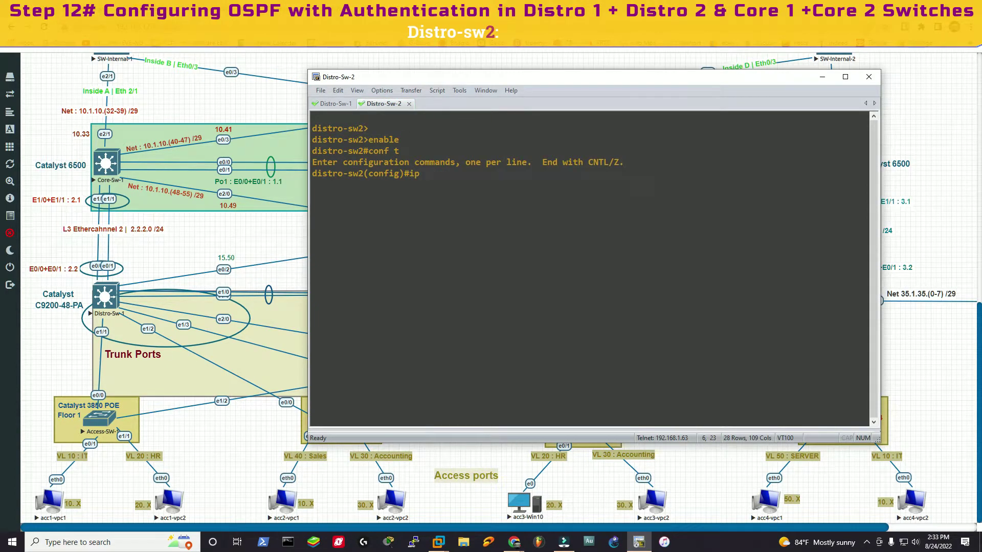
{"action": "key", "text": "Tab"}
{"action": "type", "text": "ing"}
{"action": "key", "text": "Return"}
Step: Enter OSPF process 1 on Distro-Sw-2 and advertise the uplink network 3.3.3.0 0.0.0.255 in area 0
{"action": "type", "text": "r"}
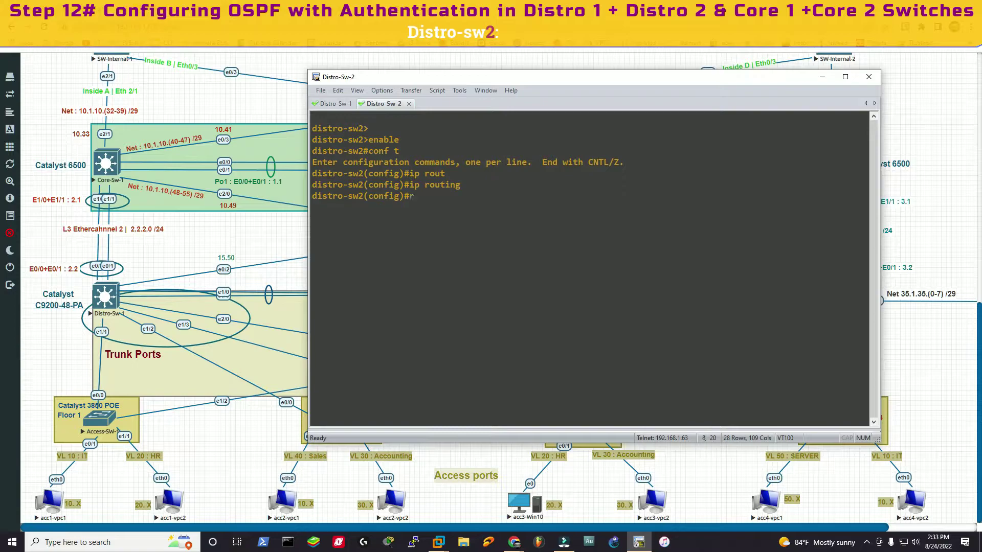
{"action": "type", "text": "outer os 1"}
{"action": "key", "text": "Return"}
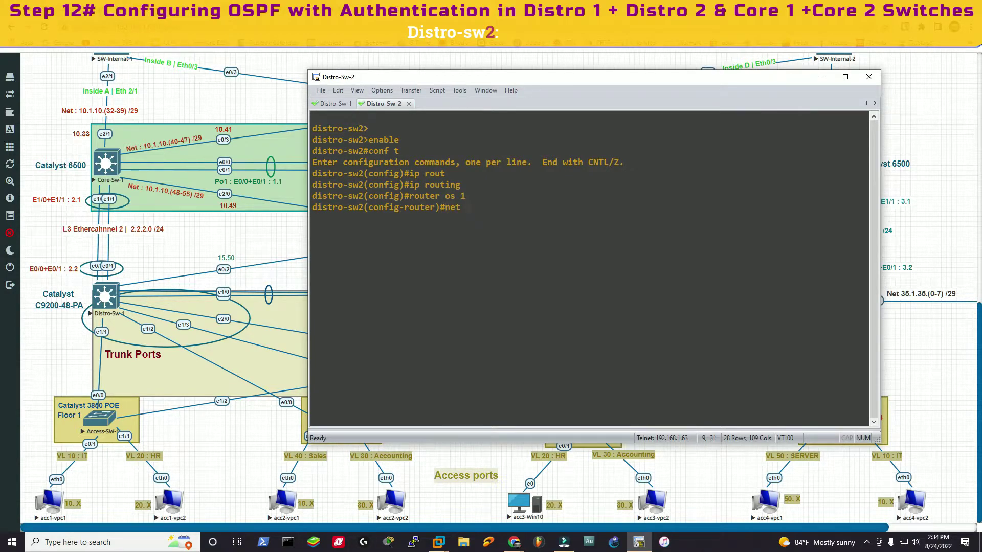
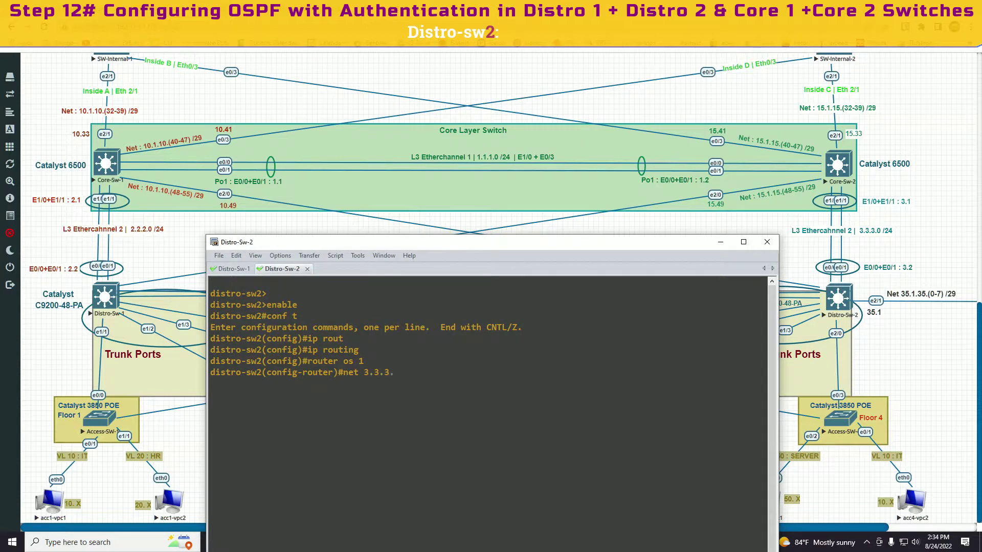
{"action": "key", "text": "Return"}
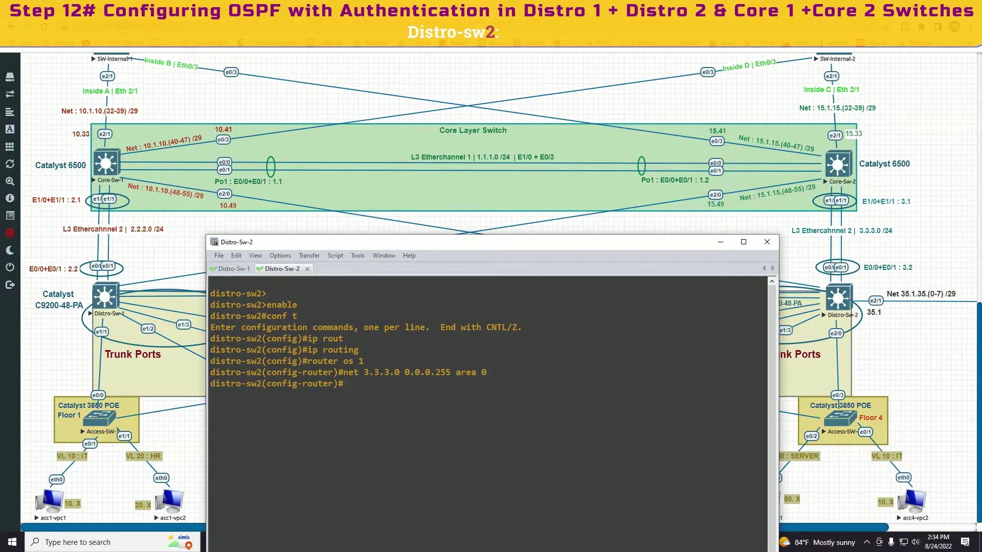
Step: Advertise 10.1.10.48 0.0.0.7 and 10.10.10.0 0.0.0.255 in area 0 on Distro-Sw-2
{"action": "type", "text": "net 10.1.10.48 0.0.0.7 area 0"}
{"action": "key", "text": "Return"}
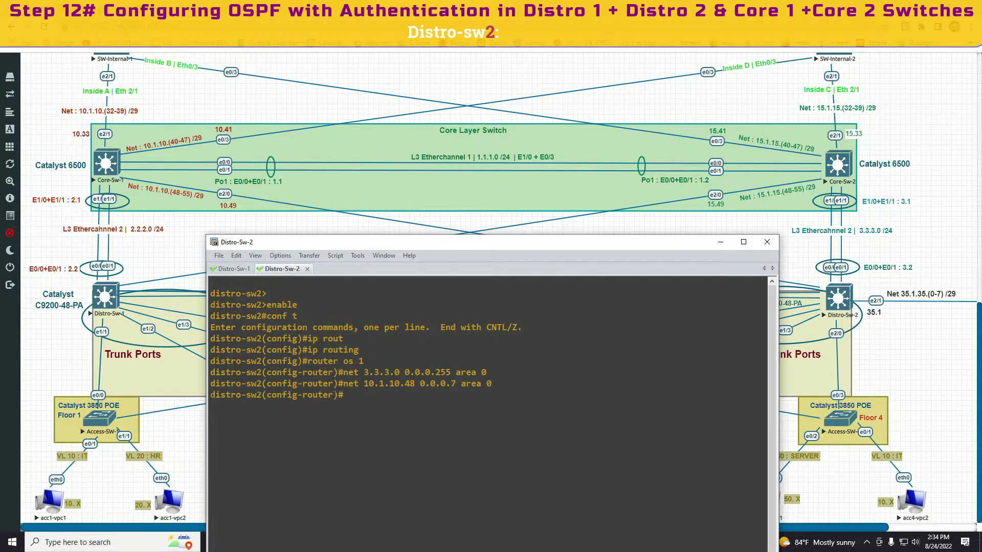
{"action": "type", "text": "net 10.10.10.0 0.0.0.255 area 0"}
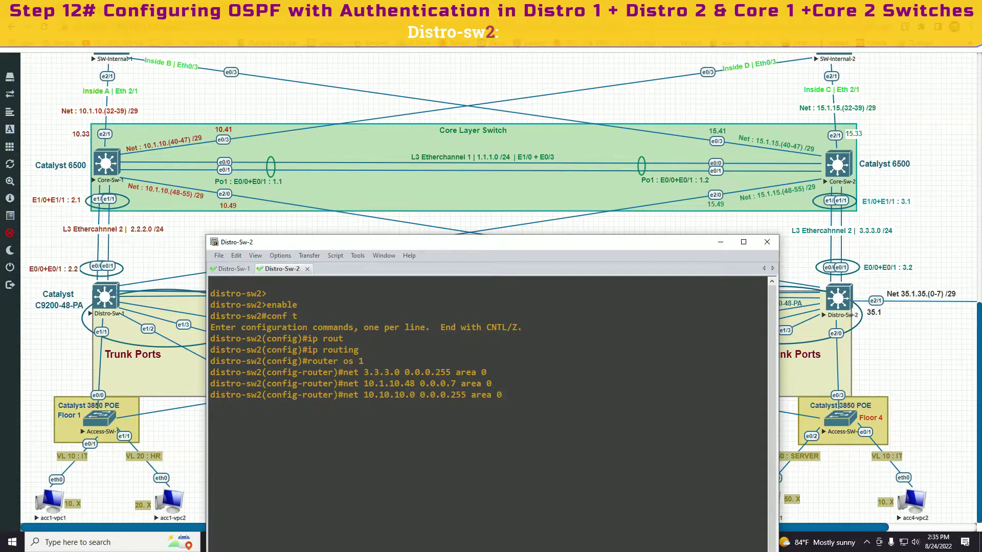
{"action": "key", "text": "Return"}
Step: Advertise the VLAN networks 20.20.20.0 0.0.0.255 and 30.30.30.0 0.0.0.255 in area 0 on Distro-Sw-2
{"action": "type", "text": "net 20.20"}
{"action": "type", "text": ".20"}
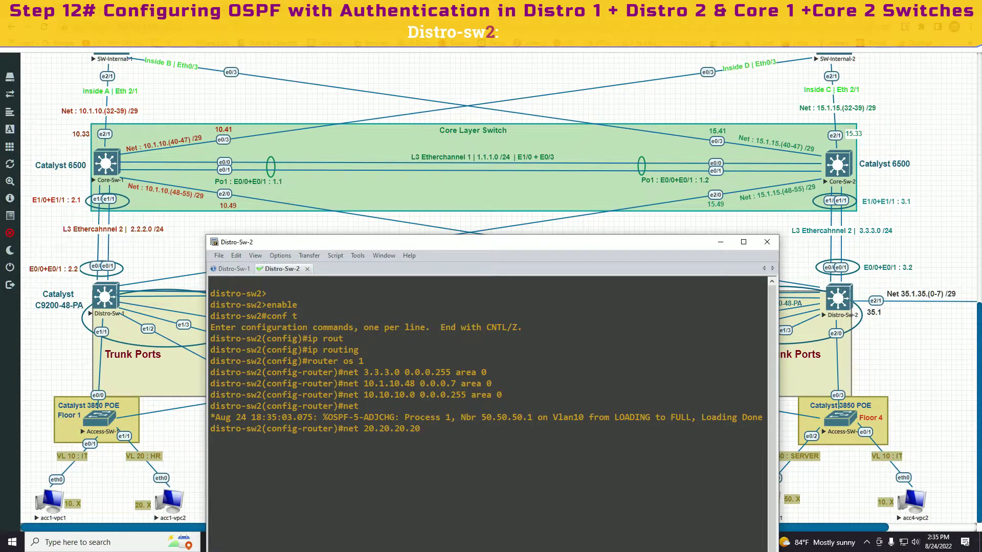
{"action": "key", "text": "BackSpace"}
{"action": "key", "text": "BackSpace"}
{"action": "type", "text": "0 0.0.0.255 area 0"}
{"action": "key", "text": "Return"}
{"action": "type", "text": "net 30.30.30."}
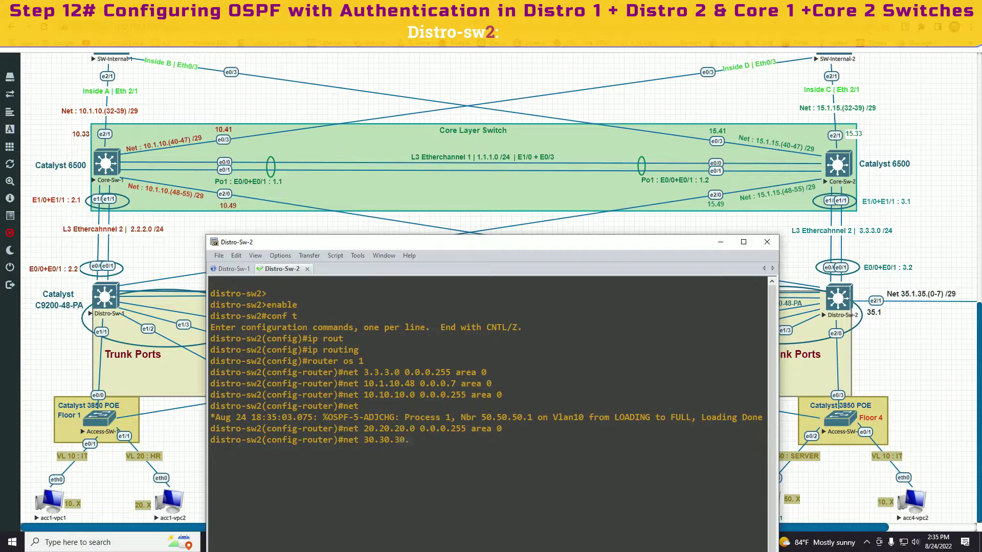
{"action": "type", "text": "0 0.0.0.255 area 0"}
{"action": "key", "text": "Return"}
Step: Advertise the VLAN network 40.40.40.0 0.0.0.255 in area 0 on Distro-Sw-2
{"action": "type", "text": "net 40.40.40.0"}
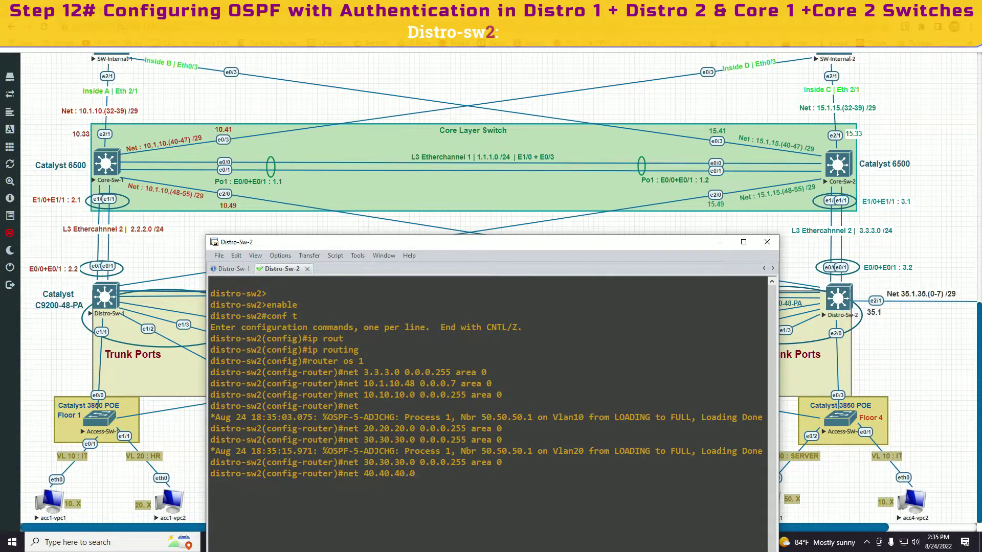
{"action": "type", "text": " 0.0."}
{"action": "key", "text": "Return"}
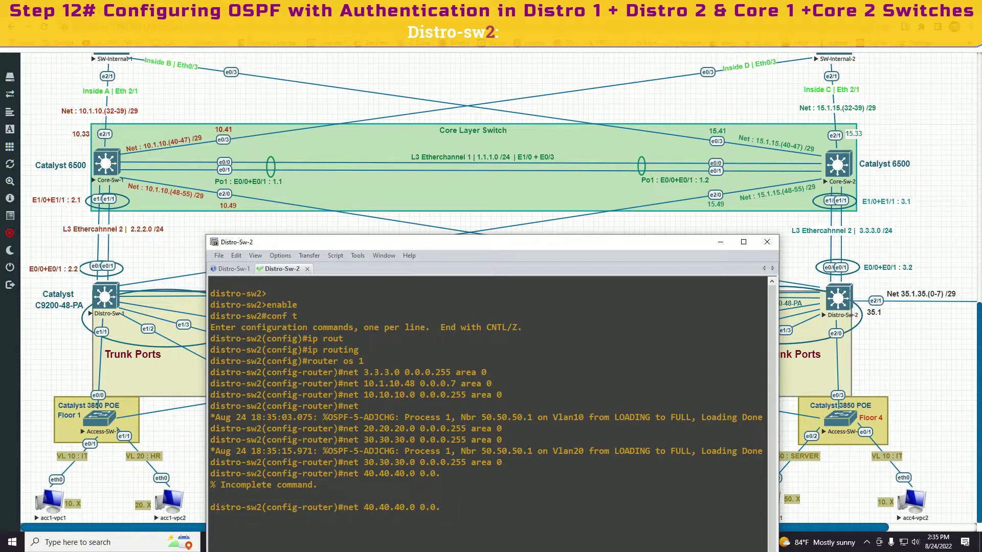
{"action": "type", "text": "0."}
{"action": "type", "text": "255 area 0"}
{"action": "key", "text": "Return"}
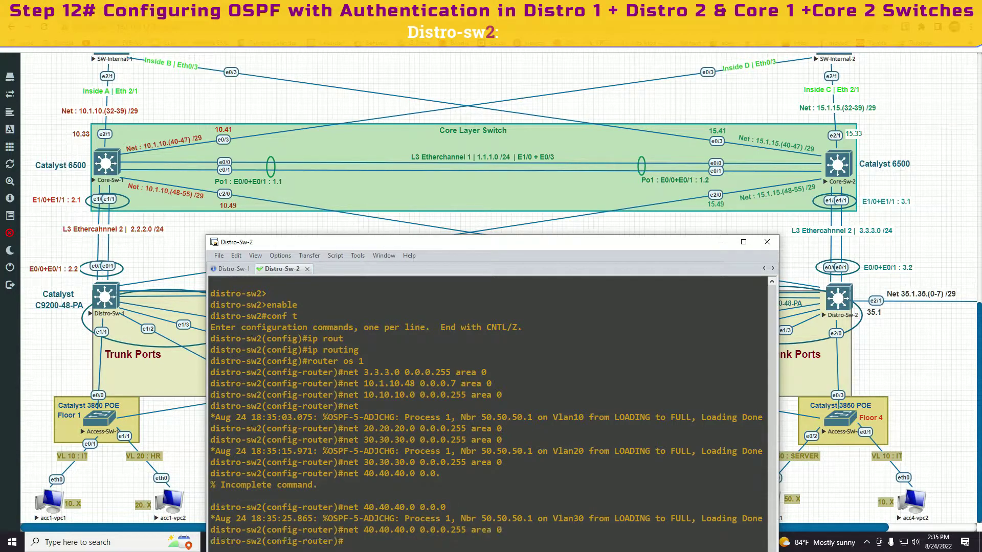
Step: Advertise 50.50.50.0 0.0.0.255 in area 0 on Distro-Sw-2 and save the configuration with do wr
{"action": "type", "text": "net"}
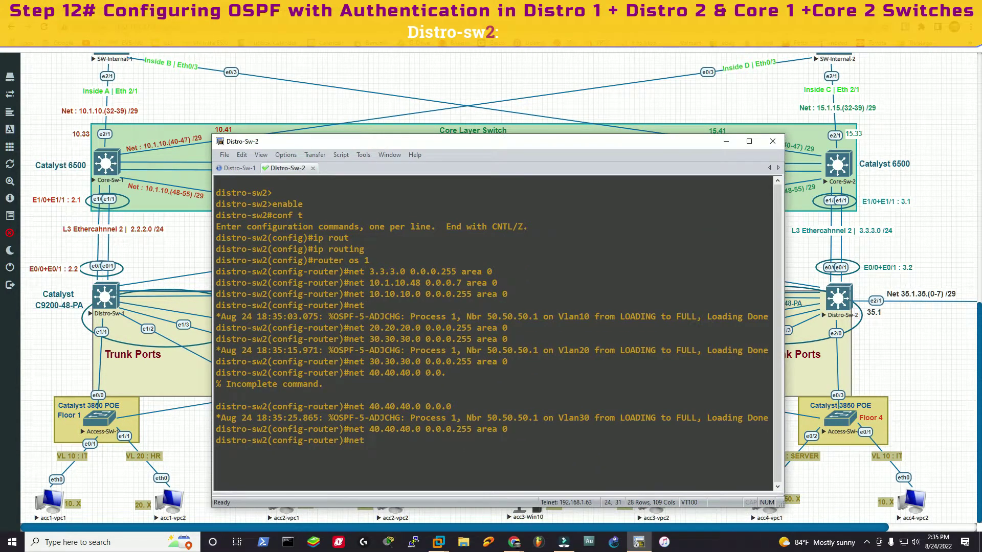
{"action": "type", "text": " 50.50.50.0 0.0.0.2"}
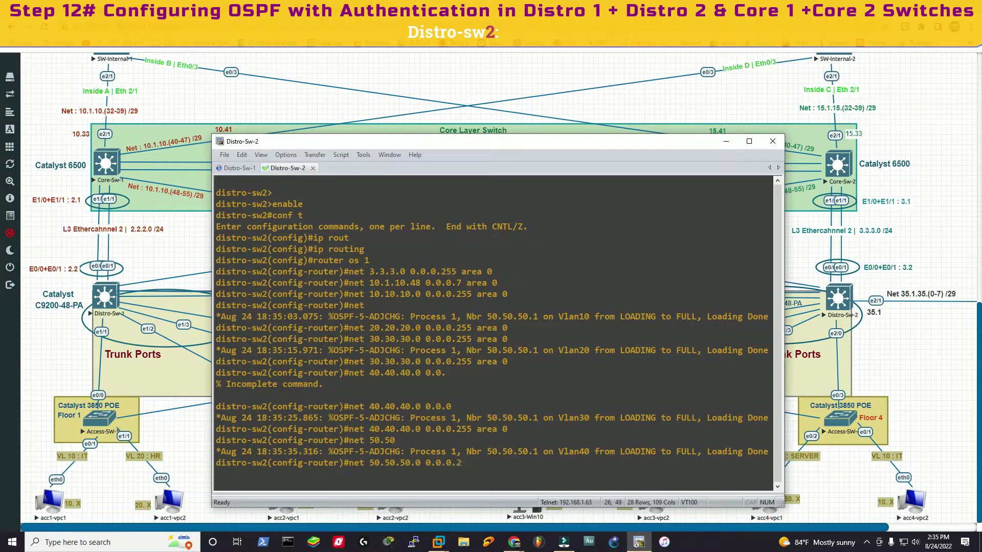
{"action": "type", "text": "55 area 0"}
{"action": "key", "text": "Return"}
{"action": "type", "text": "do wr"}
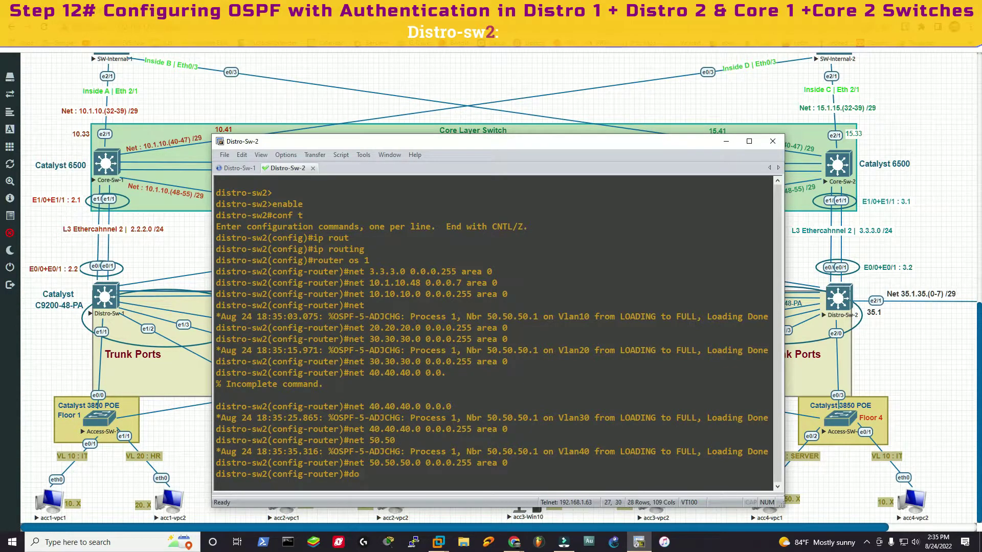
{"action": "key", "text": "Return"}
Step: Clear the terminal screen and display Distro-Sw-2's OSPF routes with do sh ip os route
{"action": "left_click", "coordinate": [242, 154]}
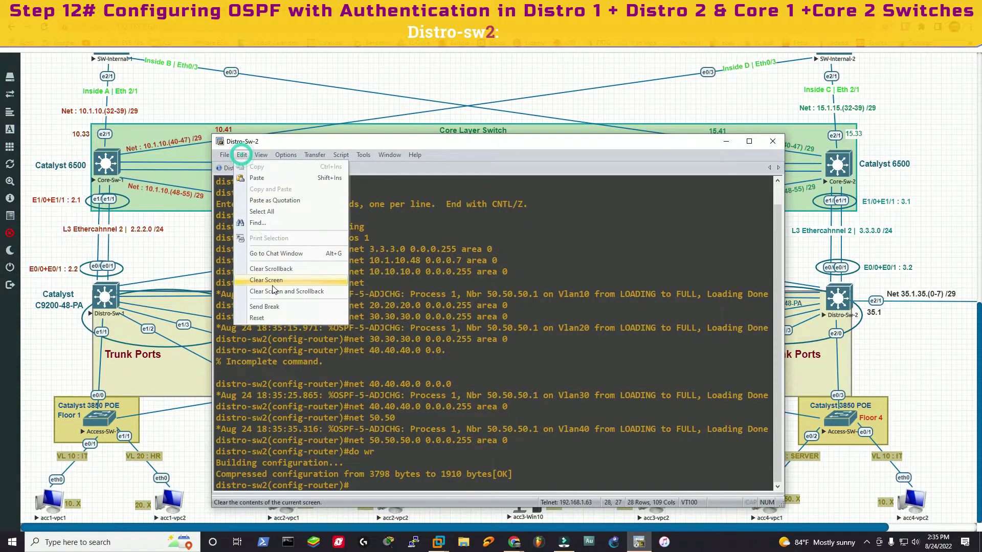
{"action": "left_click", "coordinate": [268, 286]}
{"action": "key", "text": "Return"}
{"action": "key", "text": "Return"}
{"action": "type", "text": "do sh"}
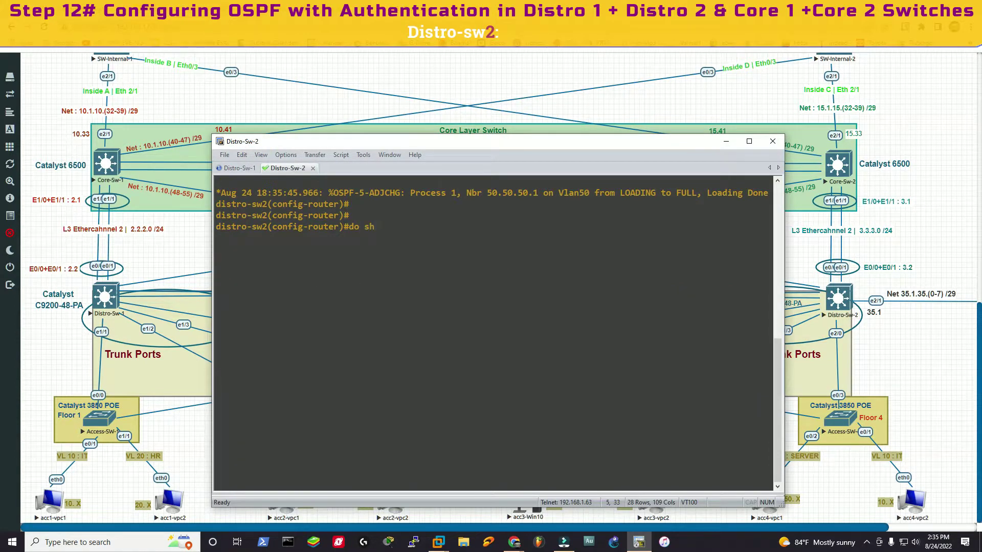
{"action": "type", "text": " ip os rib"}
{"action": "key", "text": "Return"}
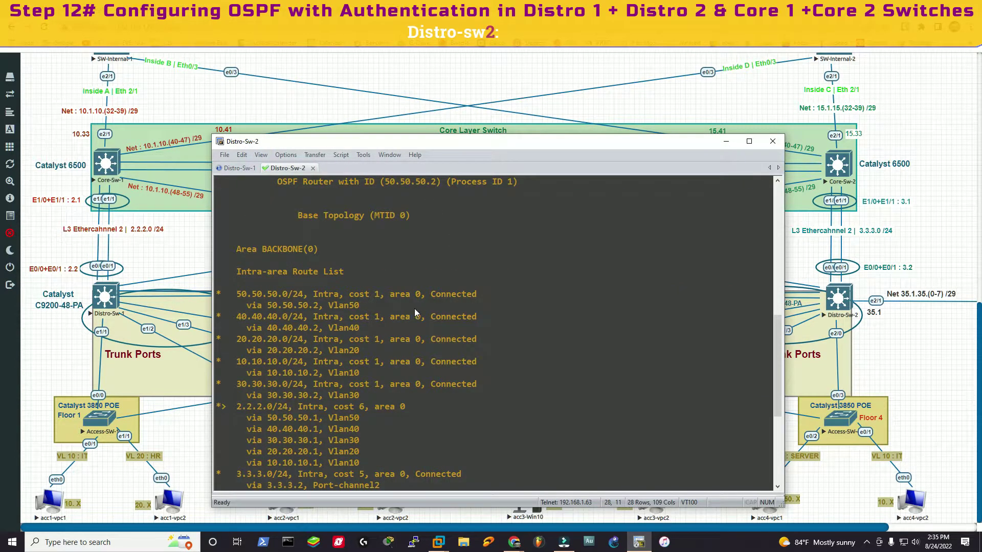
Step: Examine Distro-Sw-2's OSPF router ID, backbone area, intra-area route list and first hop forwarding gateway tree through the end of the output
{"action": "scroll", "coordinate": [415, 313], "scroll_direction": "up", "scroll_amount": 2}
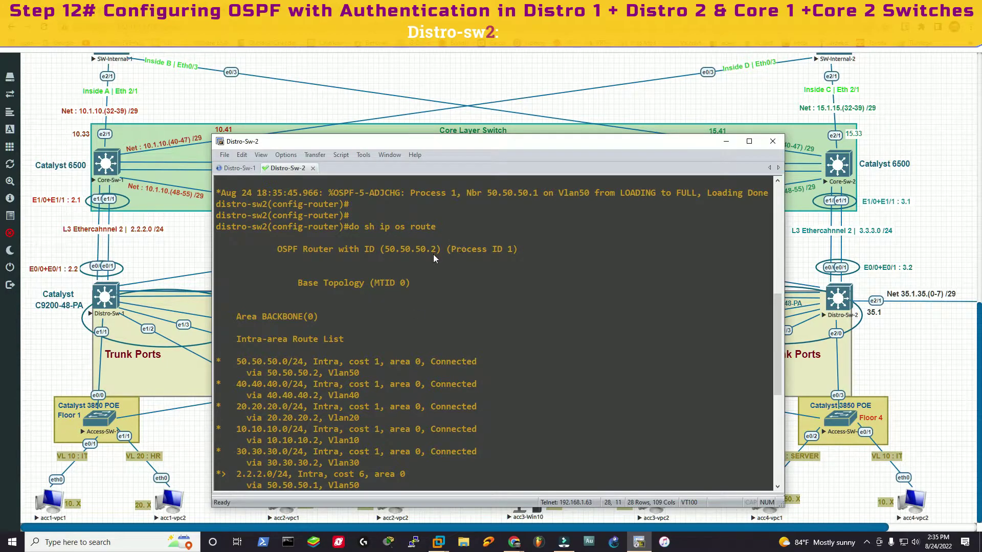
{"action": "left_click_drag", "start_coordinate": [437, 250], "coordinate": [380, 250]}
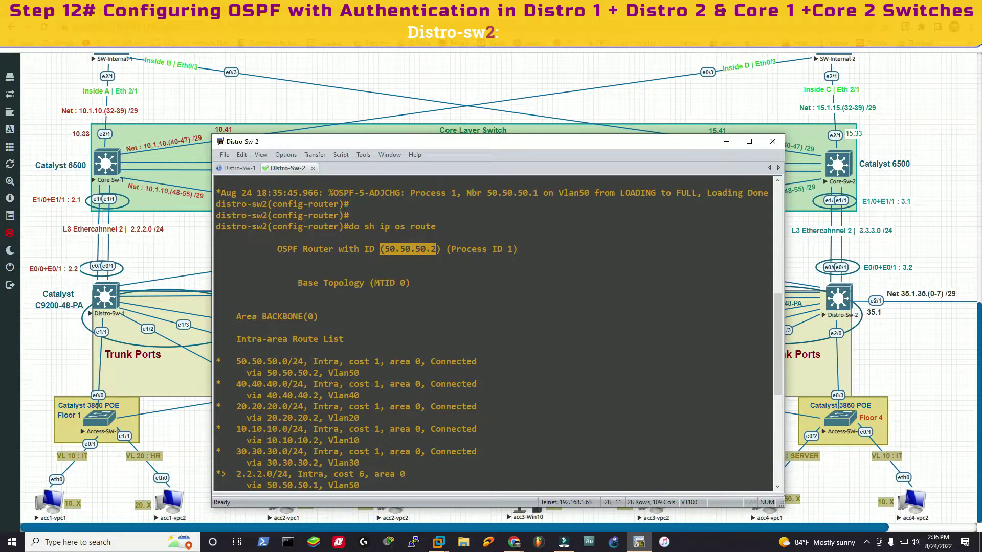
{"action": "scroll", "coordinate": [442, 232], "scroll_direction": "down", "scroll_amount": 1}
{"action": "left_click_drag", "start_coordinate": [241, 283], "coordinate": [313, 283]}
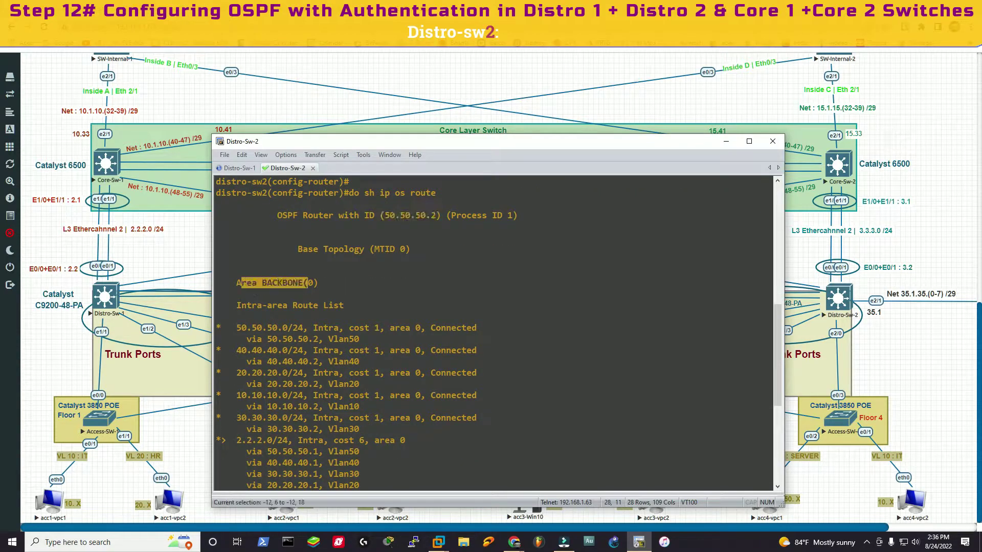
{"action": "left_click", "coordinate": [313, 283]}
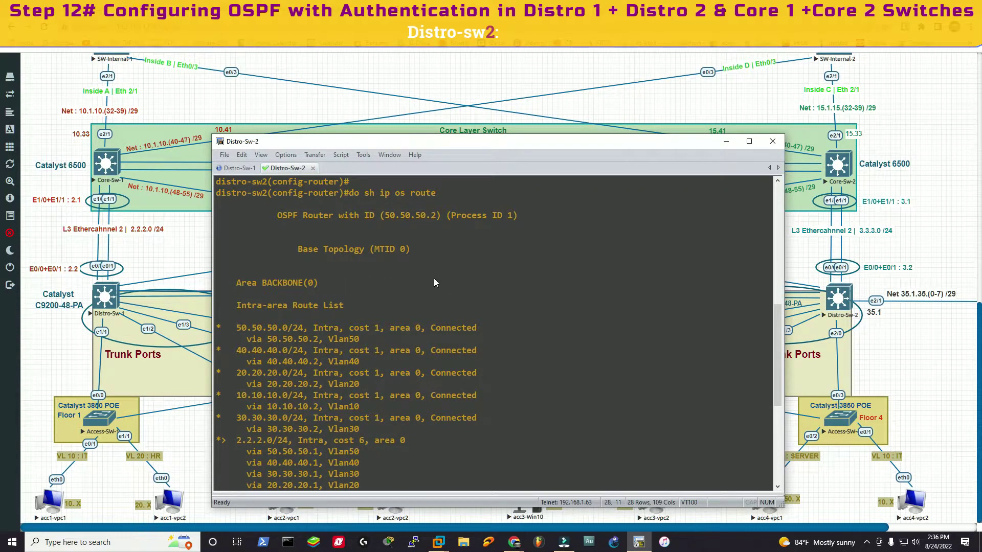
{"action": "scroll", "coordinate": [314, 264], "scroll_direction": "down", "scroll_amount": 2}
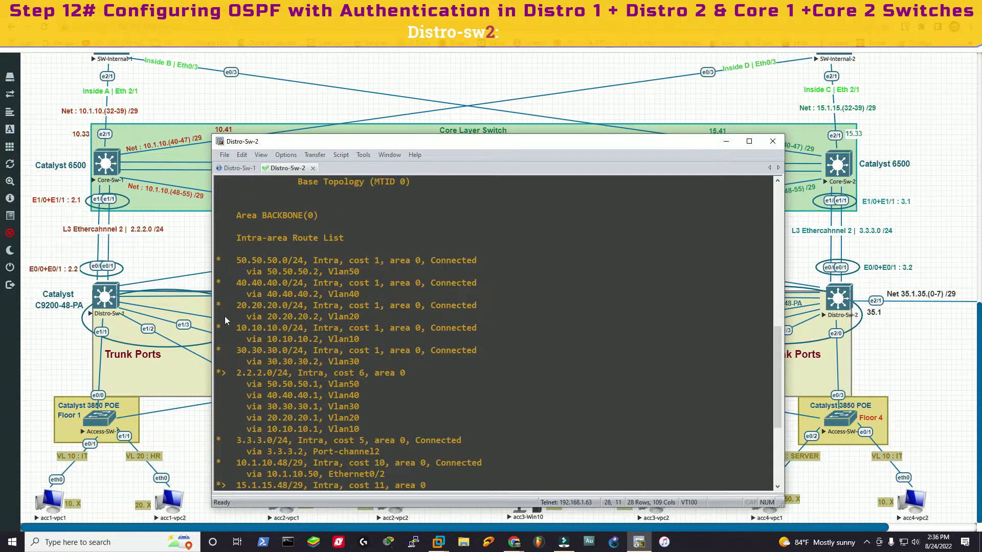
{"action": "scroll", "coordinate": [613, 382], "scroll_direction": "down", "scroll_amount": 5}
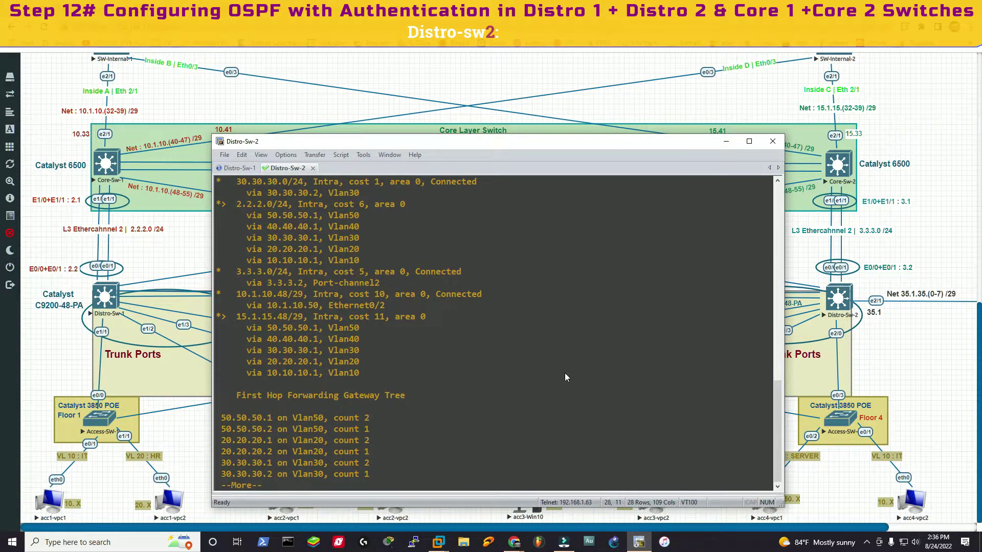
{"action": "key", "text": "space"}
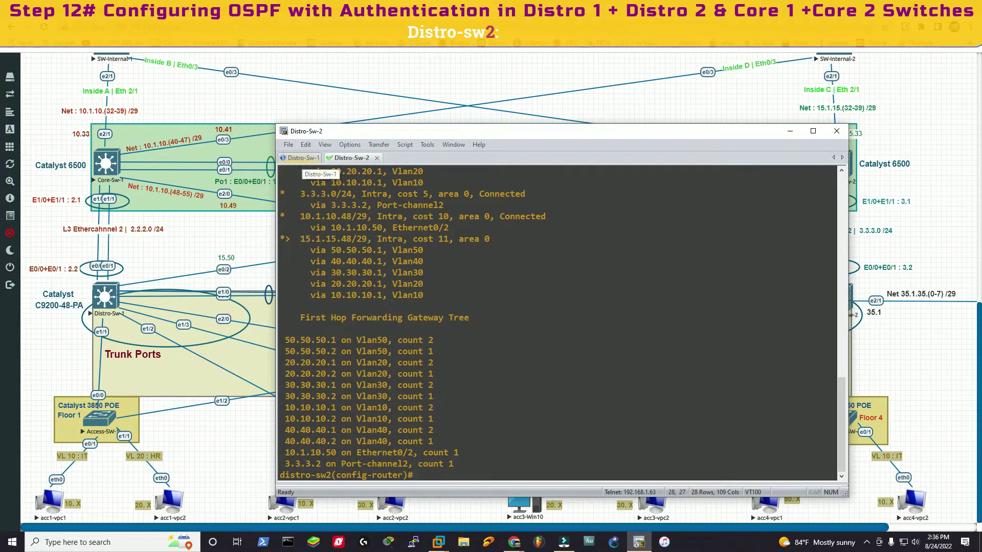
Step: Switch to the Distro-Sw-1 session and list its OSPF neighbors with do sh ip os nei
{"action": "key", "text": "Return"}
{"action": "type", "text": "do s"}
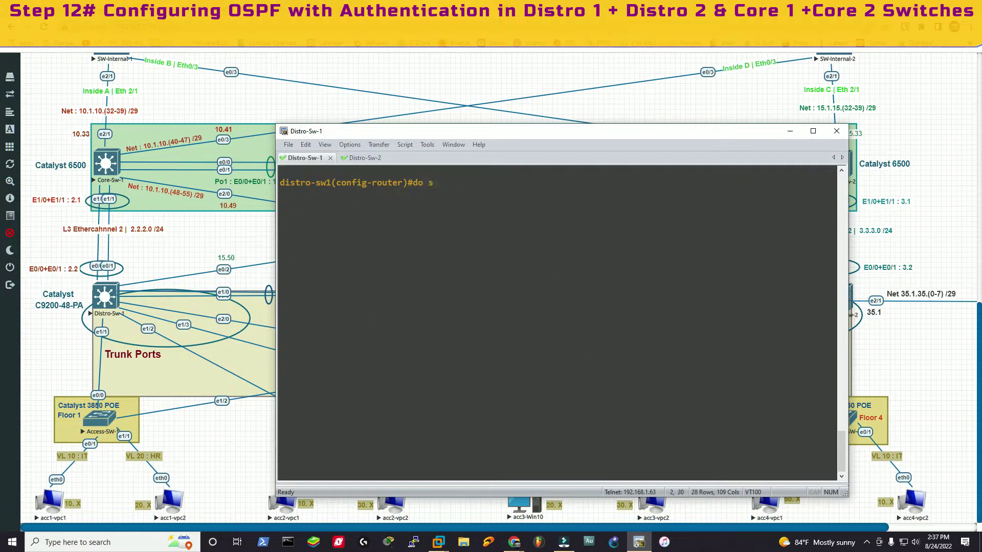
{"action": "type", "text": "h ip os nei"}
{"action": "key", "text": "Return"}
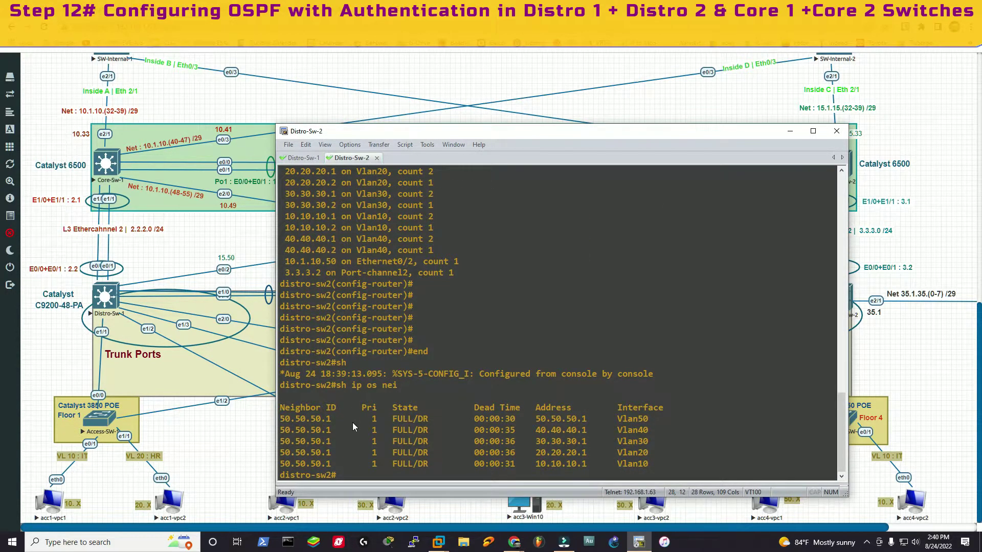
Step: Return to the Distro-Sw-1 session and compare its OSPF neighbor list with the switch links in the topology diagram
{"action": "left_click", "coordinate": [294, 159]}
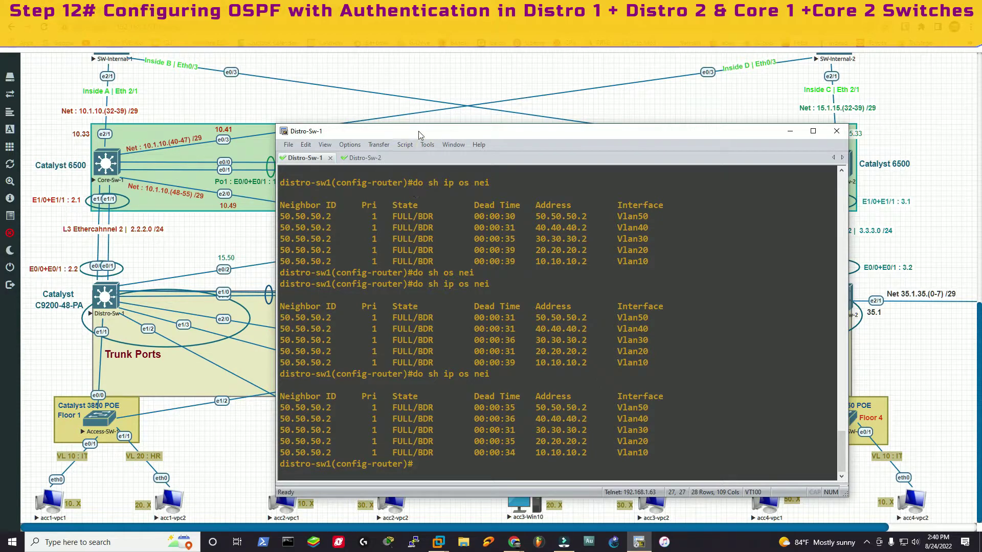
{"action": "left_click_drag", "start_coordinate": [417, 134], "coordinate": [353, 438]}
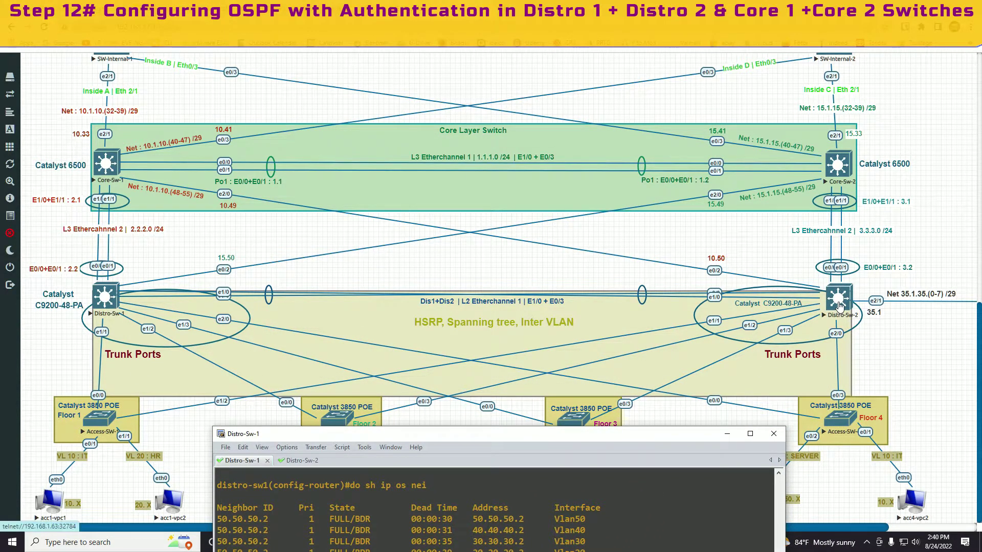
{"action": "left_click_drag", "start_coordinate": [408, 435], "coordinate": [427, 323]}
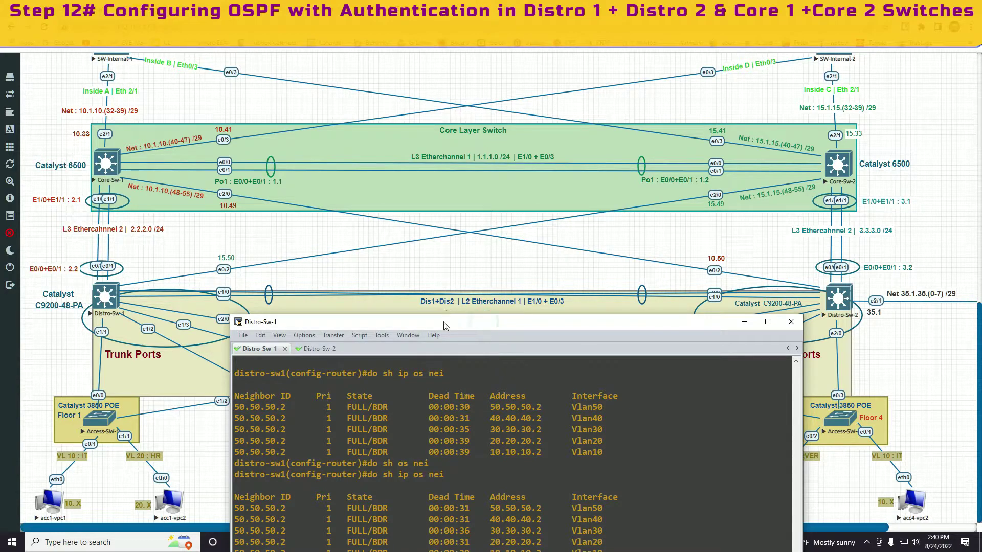
{"action": "left_click_drag", "start_coordinate": [443, 327], "coordinate": [448, 209]}
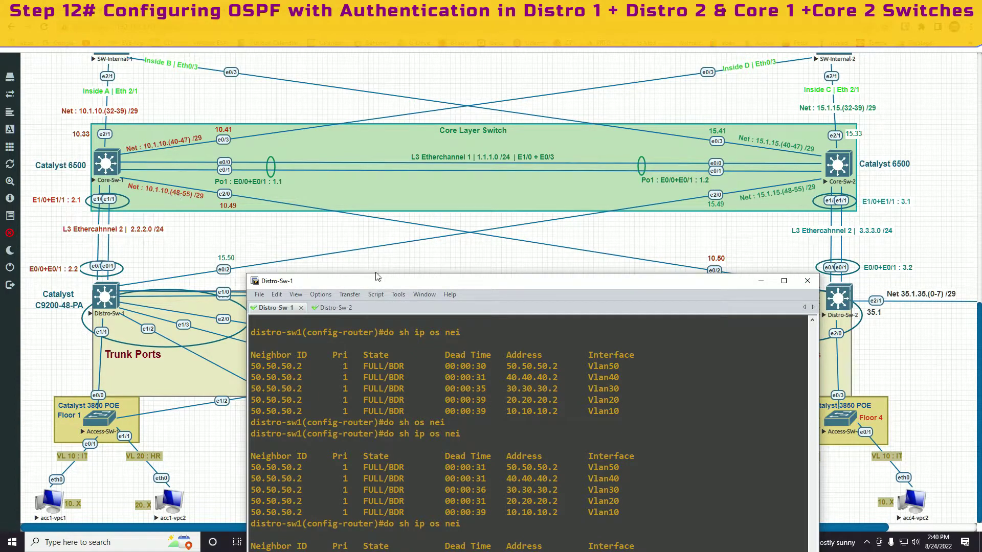
{"action": "left_click_drag", "start_coordinate": [378, 277], "coordinate": [375, 149]}
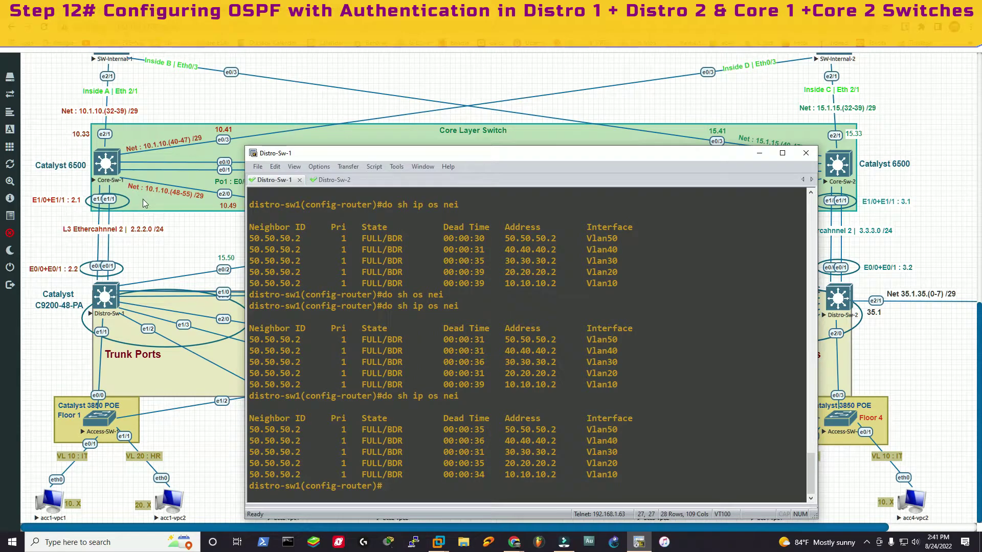
Step: Open the Core-Sw-1 console in SecureCRT, enter global configuration mode and enable IP routing
{"action": "left_click", "coordinate": [103, 174]}
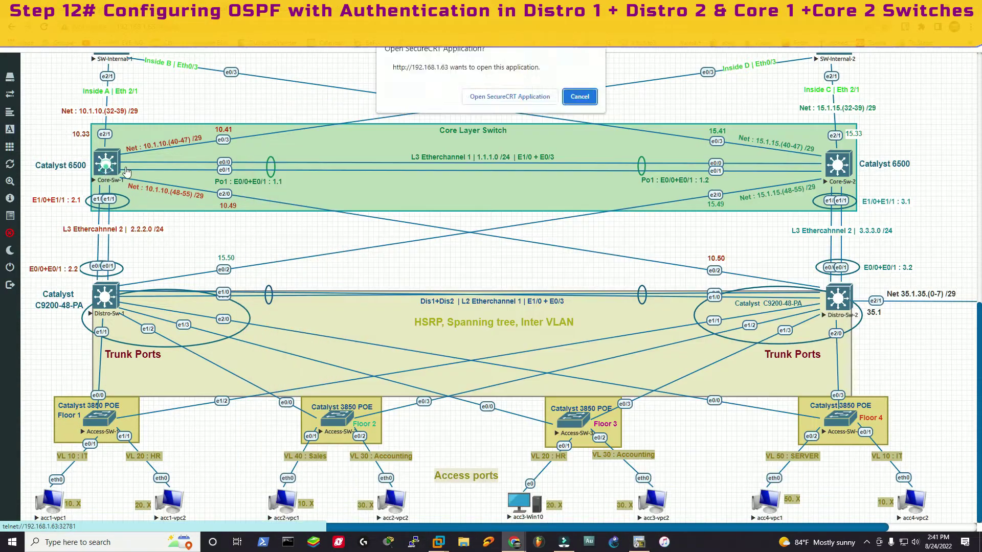
{"action": "left_click", "coordinate": [510, 97]}
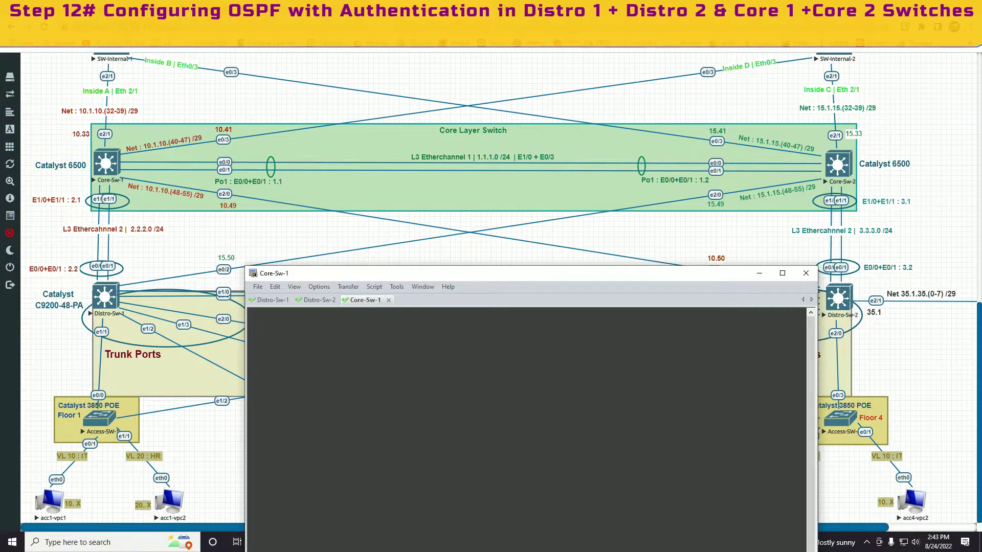
{"action": "left_click_drag", "start_coordinate": [312, 275], "coordinate": [295, 221]}
{"action": "key", "text": "Return"}
{"action": "type", "text": "e"}
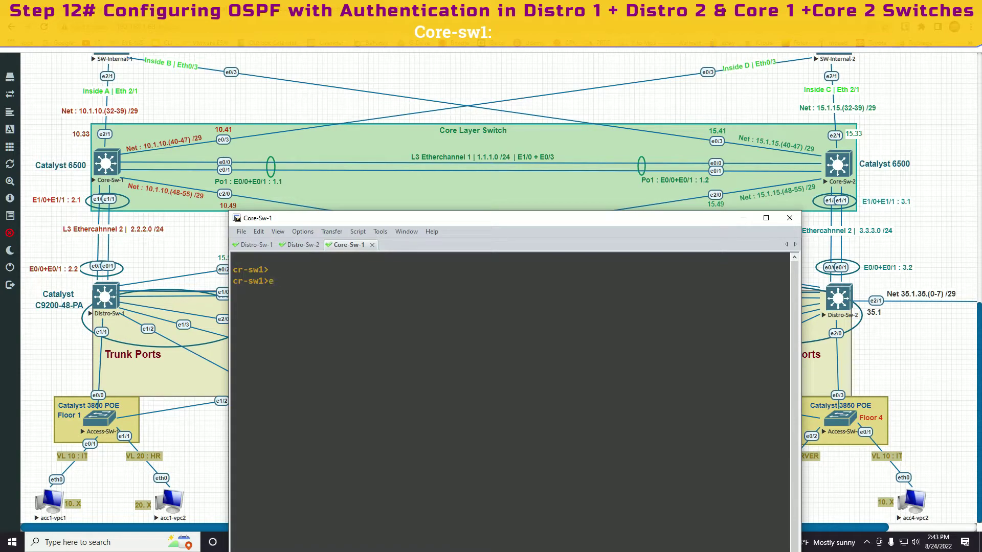
{"action": "type", "text": "nable"}
{"action": "key", "text": "Return"}
{"action": "type", "text": "conf t"}
{"action": "key", "text": "Return"}
{"action": "type", "text": "ip routing"}
{"action": "key", "text": "Return"}
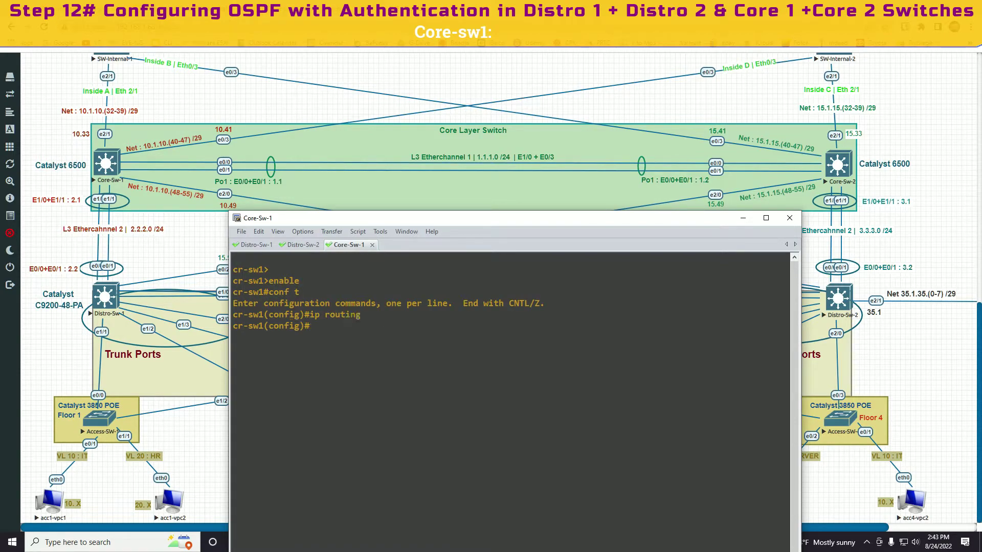
Step: Enter OSPF process 1 on Core-Sw-1 and advertise 10.1.10.32 0.0.0.7 and 10.1.10.40 0.0.0.7 in area 0
{"action": "type", "text": "router os 1"}
{"action": "key", "text": "Return"}
{"action": "type", "text": "net"}
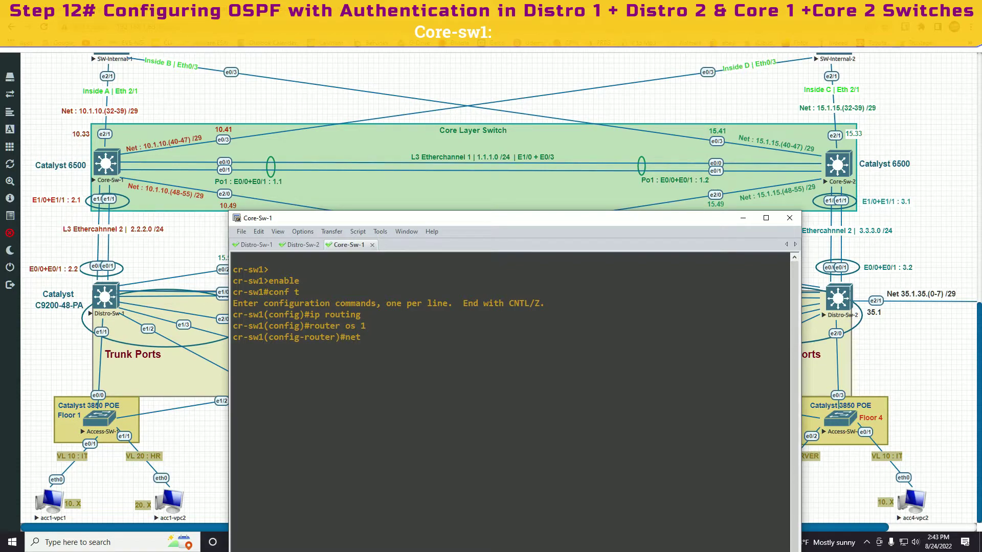
{"action": "type", "text": " 10.1.10.32 0.0.0.7 area 0"}
{"action": "key", "text": "Return"}
{"action": "type", "text": "net"}
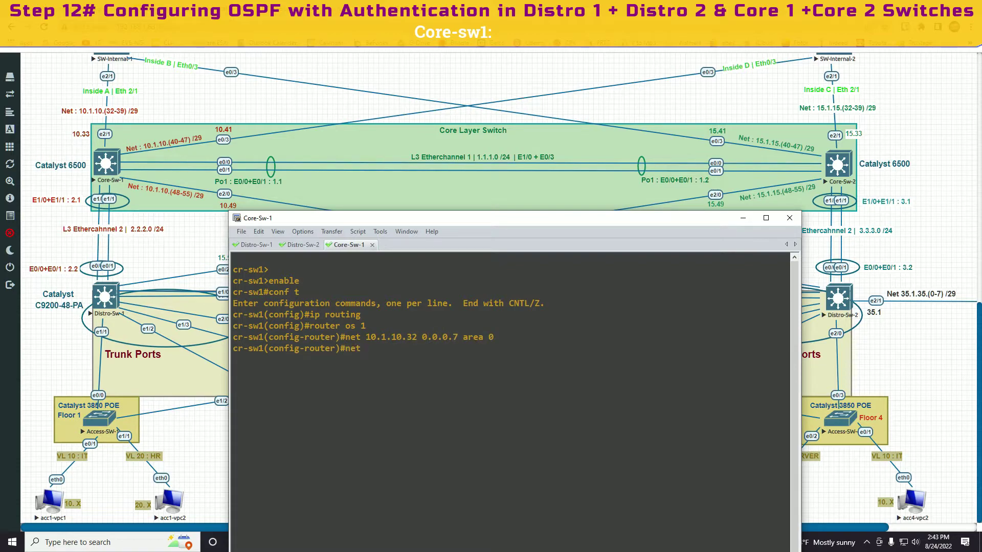
{"action": "type", "text": " 10.1.10.40 0.0.0.7 area 0"}
{"action": "key", "text": "Return"}
Step: Advertise network 1.1.1.0 0.0.0.255 in area 0 under OSPF process 1 on Core-Sw-1
{"action": "type", "text": "net"}
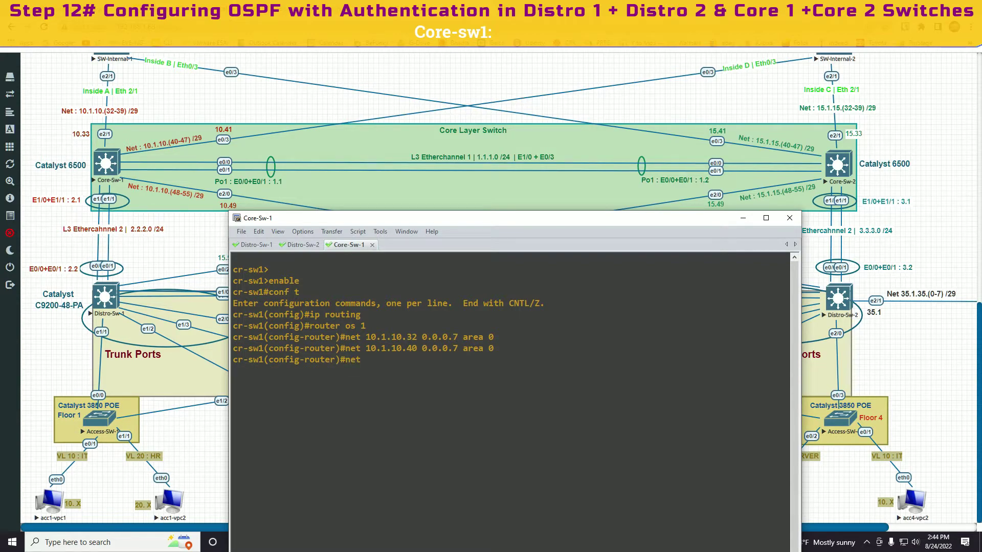
{"action": "type", "text": " 1.1.1.0 0.0.0.255 area 0"}
{"action": "left_click_drag", "start_coordinate": [343, 220], "coordinate": [338, 207]}
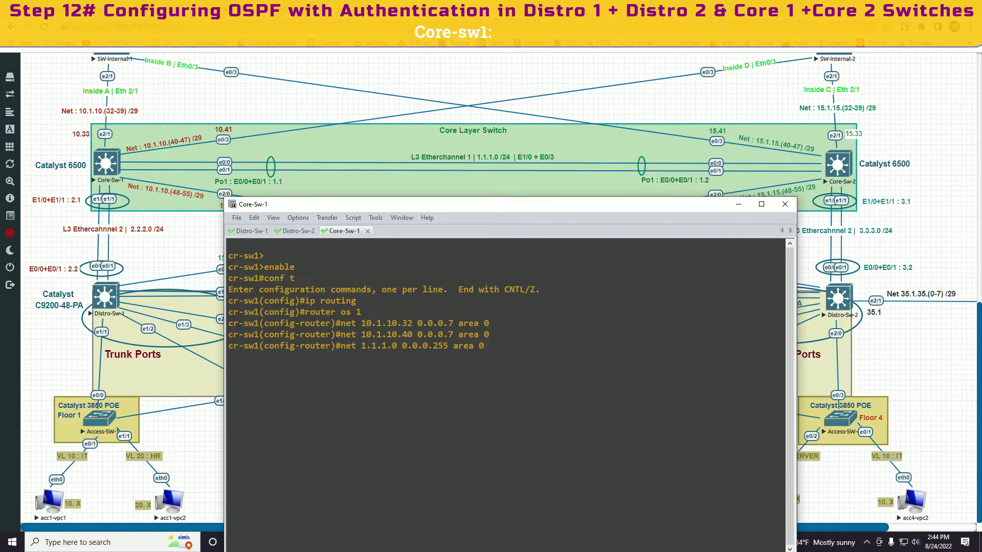
{"action": "left_click_drag", "start_coordinate": [420, 348], "coordinate": [437, 348]}
{"action": "left_click_drag", "start_coordinate": [442, 348], "coordinate": [453, 323]}
{"action": "left_click", "coordinate": [448, 353]}
{"action": "left_click", "coordinate": [458, 400]}
{"action": "key", "text": "Return"}
Step: Advertise 10.1.10.48 0.0.0.7 and 2.2.2.0 0.0.0.255 in area 0 on Core-Sw-1
{"action": "type", "text": "net 10.1.10.48"}
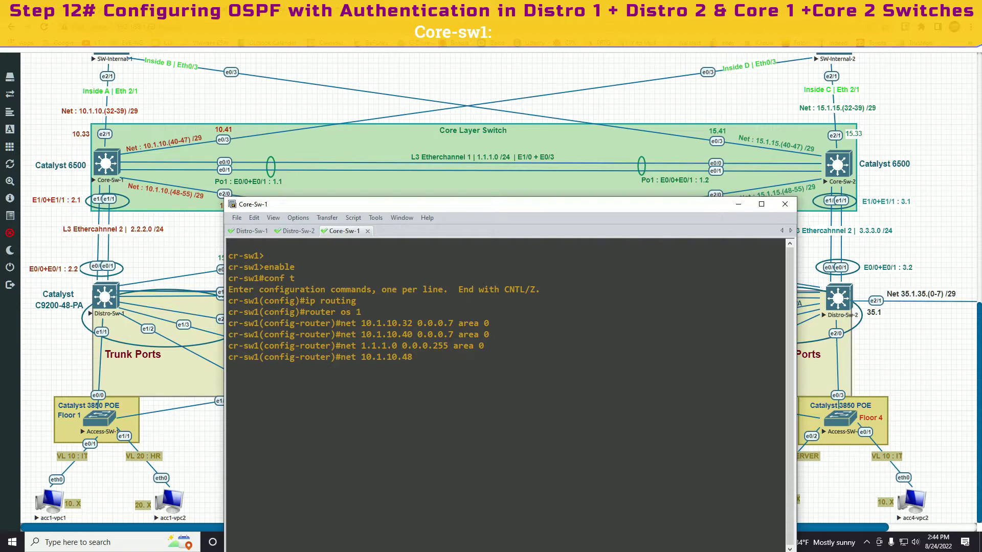
{"action": "type", "text": " 0.0.0.7 area 0"}
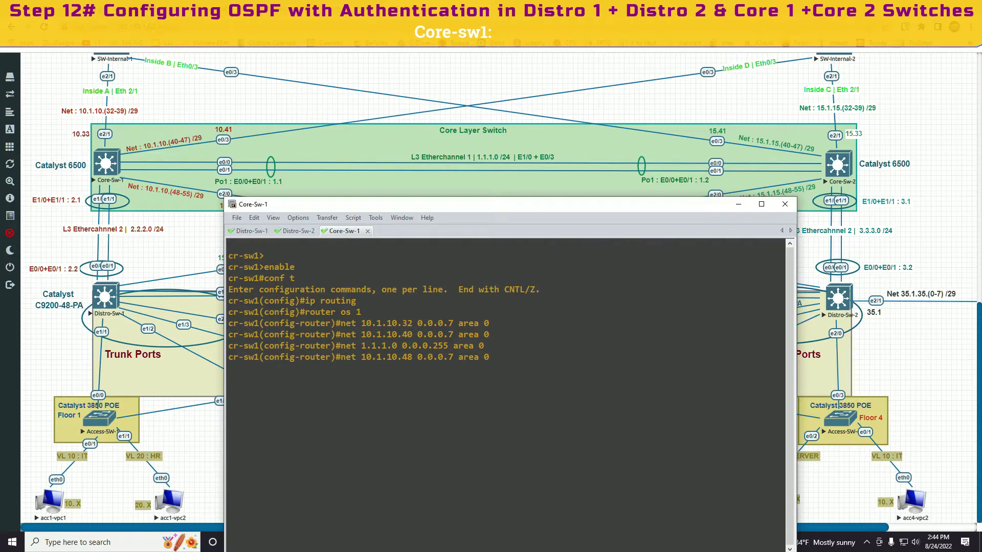
{"action": "key", "text": "Return"}
{"action": "type", "text": "net 2.2.2.0 0.0.0.255 area"}
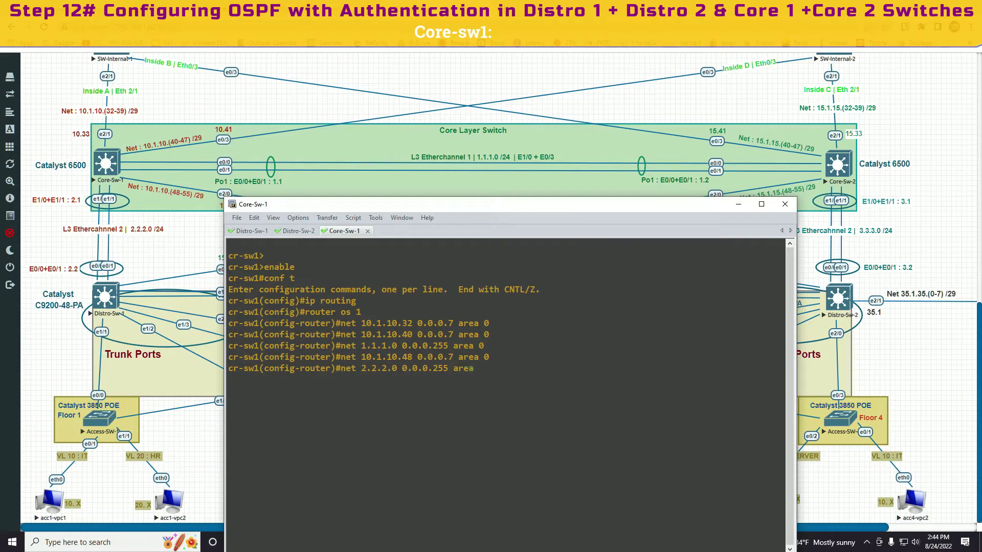
{"action": "type", "text": " 0"}
{"action": "key", "text": "Return"}
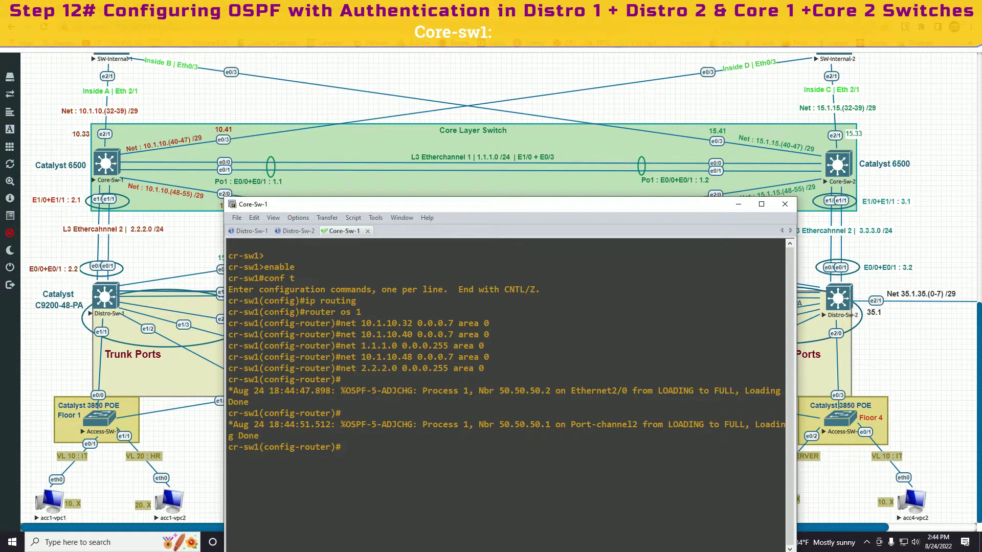
Step: Enlarge the terminal window and save the Core-Sw-1 configuration with do wr
{"action": "left_click_drag", "start_coordinate": [498, 204], "coordinate": [456, 174]}
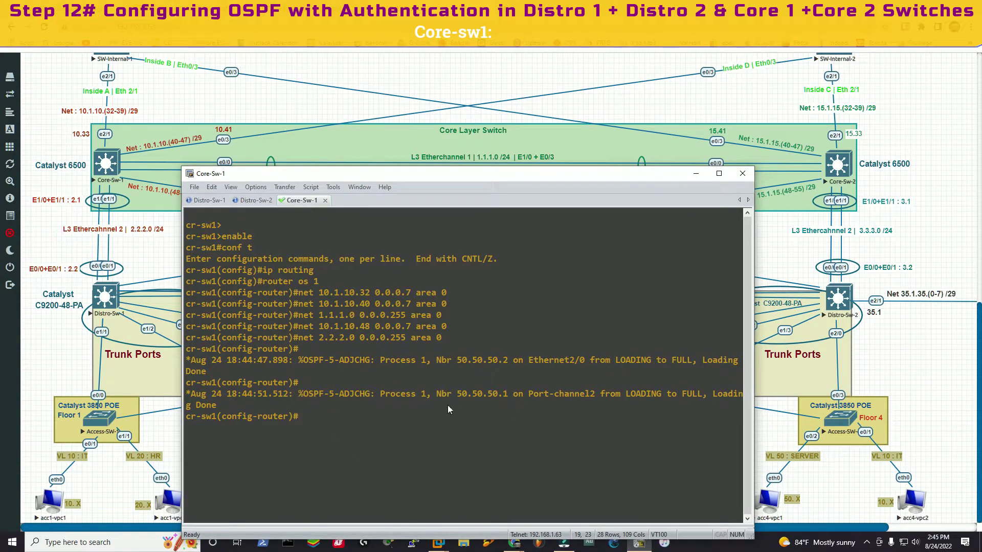
{"action": "left_click_drag", "start_coordinate": [753, 539], "coordinate": [825, 524]}
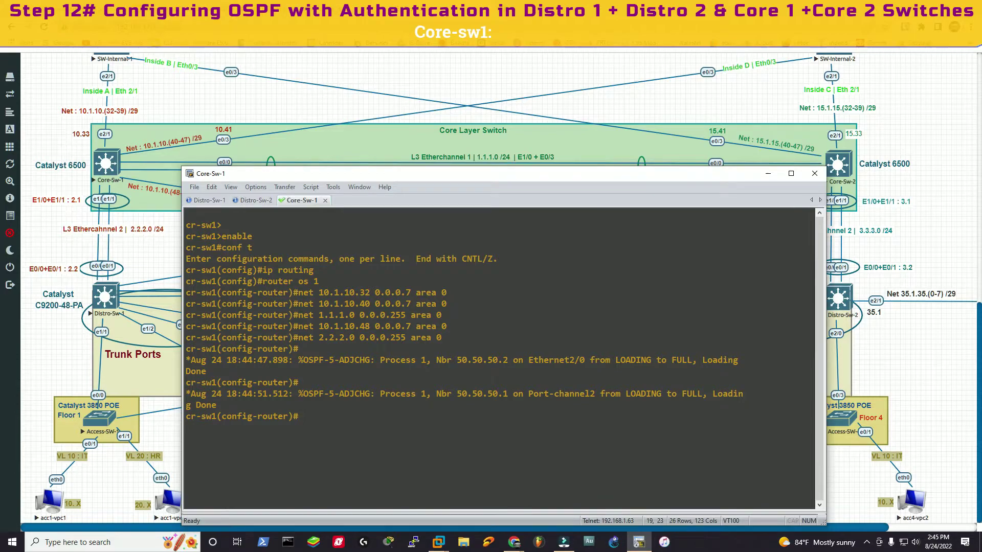
{"action": "type", "text": "do wr"}
{"action": "key", "text": "Return"}
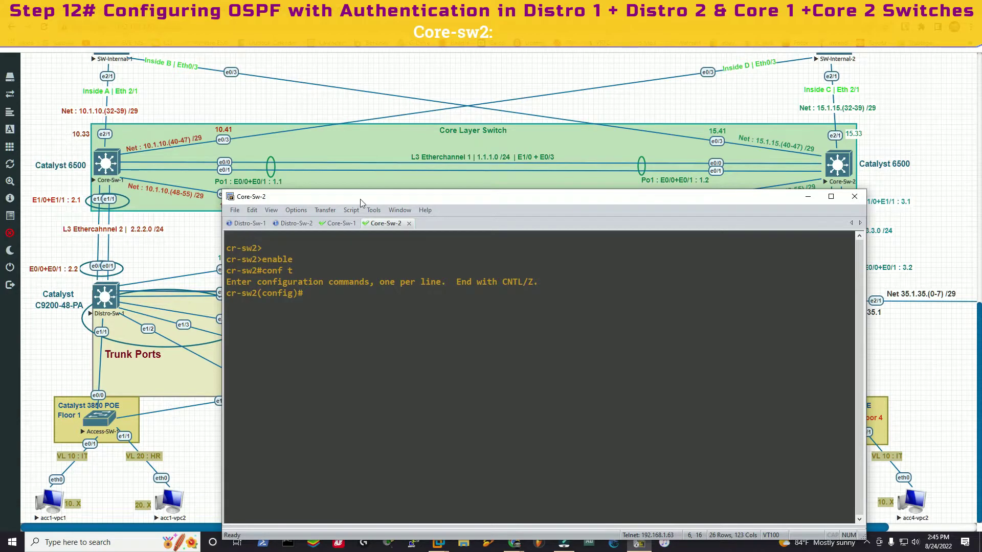
Step: Enable IP routing on Core-Sw-2 and enter OSPF process 1
{"action": "left_click_drag", "start_coordinate": [361, 202], "coordinate": [351, 203]}
{"action": "type", "text": "ip rout"}
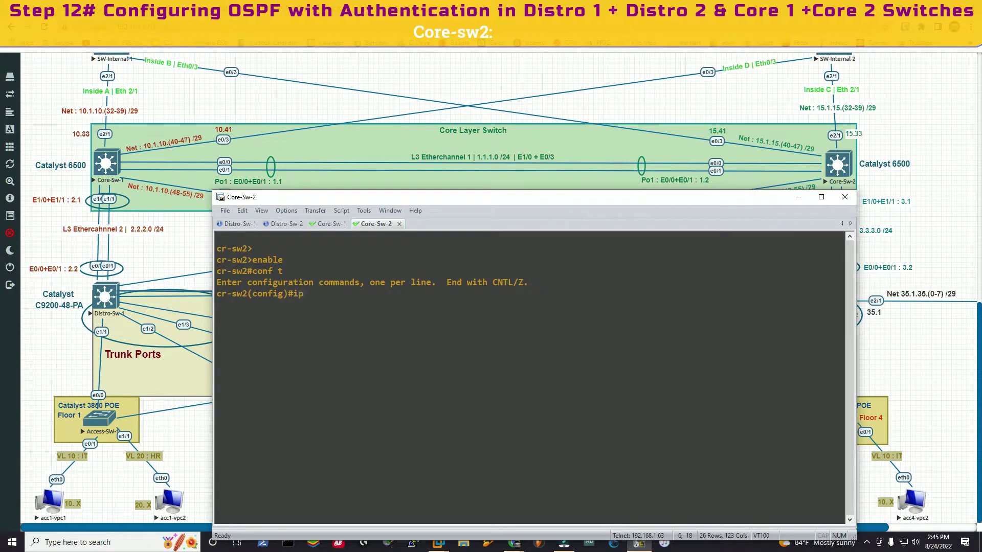
{"action": "key", "text": "Tab"}
{"action": "type", "text": "ing"}
{"action": "key", "text": "Return"}
{"action": "type", "text": "ro"}
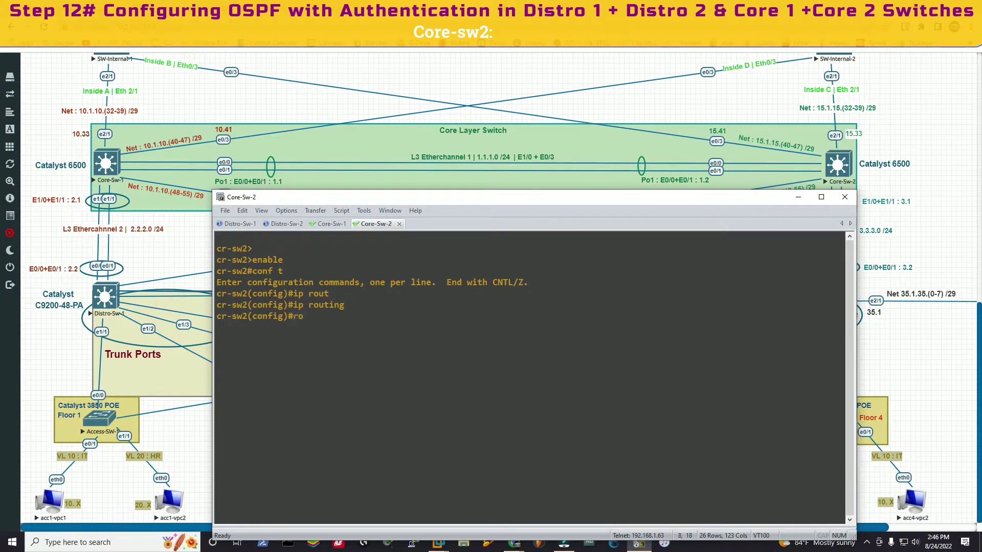
{"action": "type", "text": "uter os 1"}
{"action": "key", "text": "Return"}
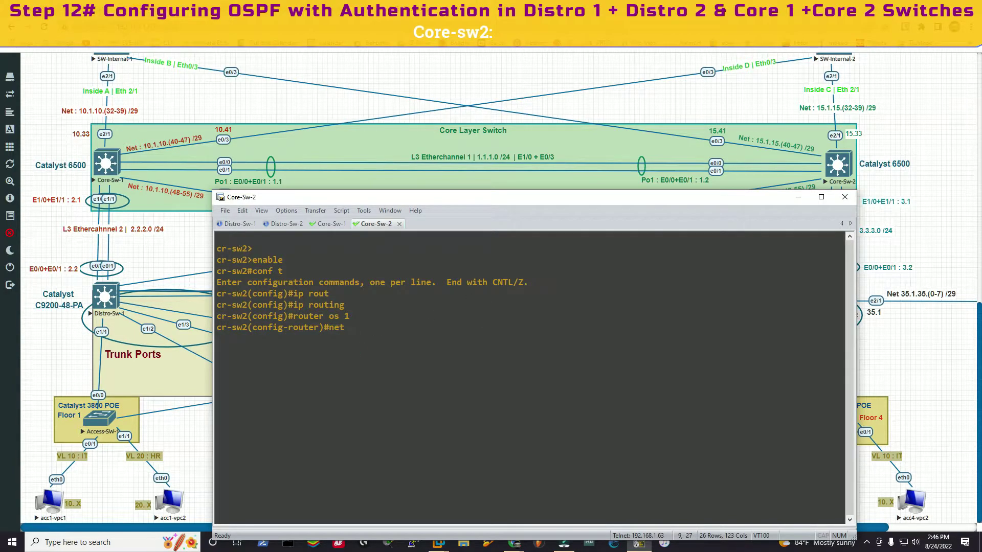
Step: Advertise network 15.1.5.32 0.0.0.7 in area 0 on Core-Sw-2
{"action": "left_click_drag", "start_coordinate": [511, 197], "coordinate": [420, 218]}
{"action": "type", "text": "net 15.1."}
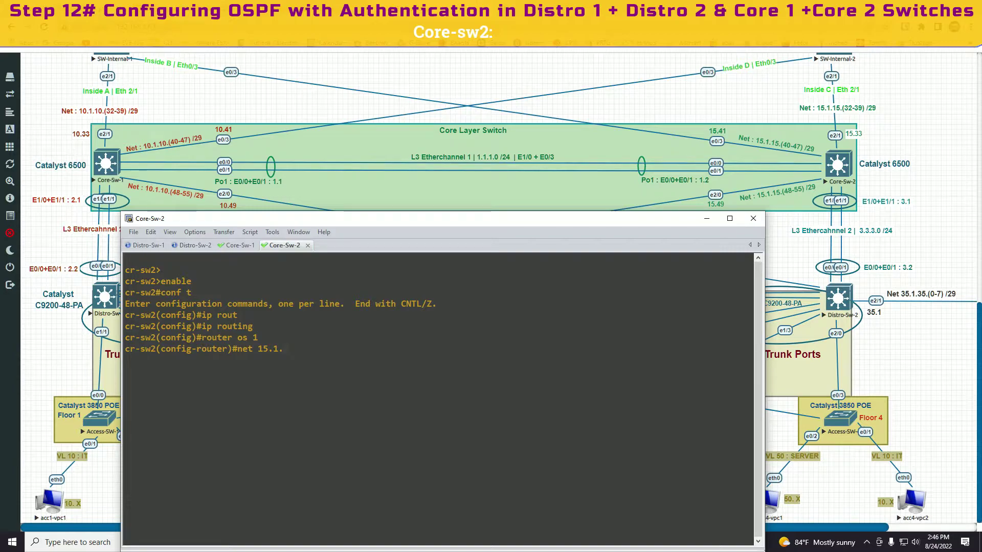
{"action": "type", "text": "5.32 0.0.0.7 a"}
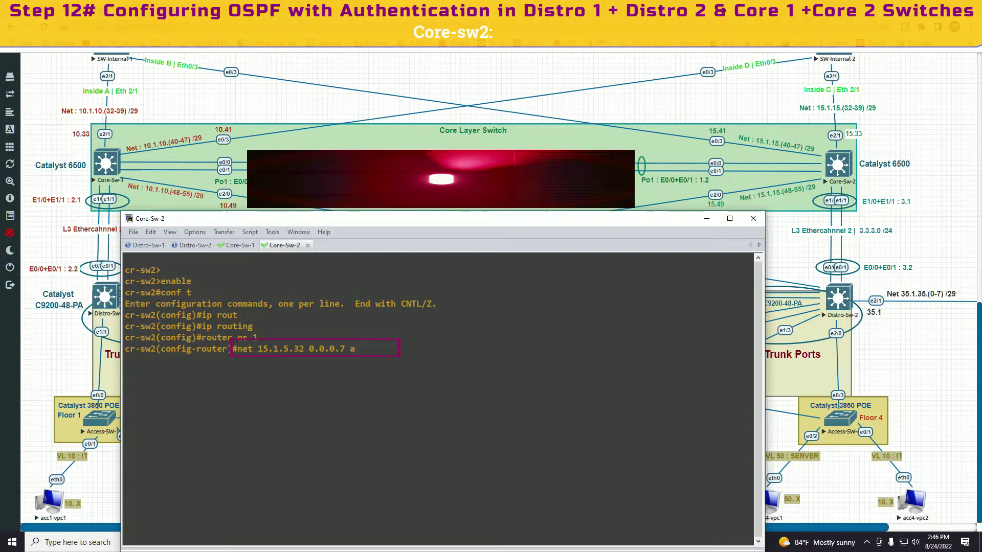
{"action": "type", "text": "rea 0"}
{"action": "key", "text": "Return"}
Step: Advertise 15.1.15.40 0.0.0.7 and 1.1.1.0 0.0.0.255 in area 0 on Core-Sw-2
{"action": "type", "text": "net"}
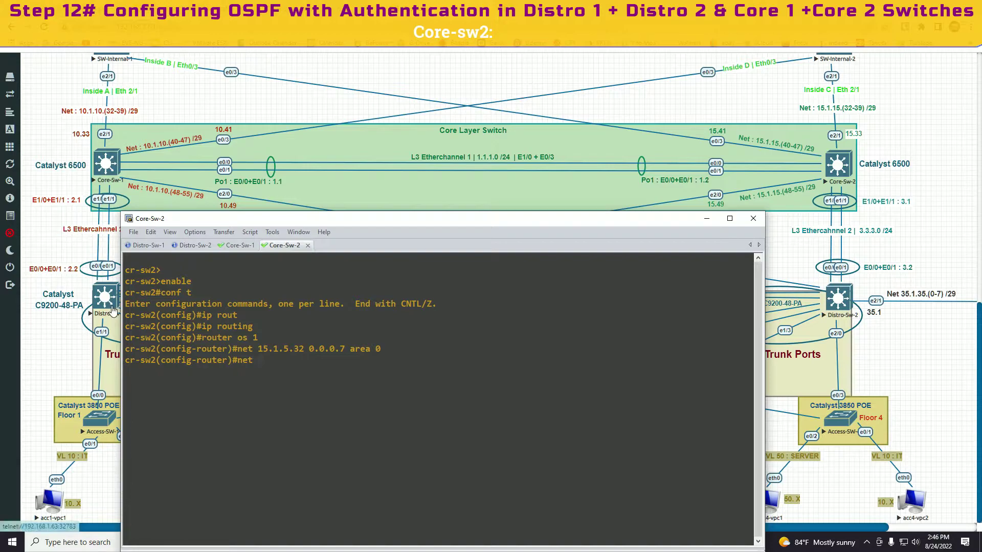
{"action": "left_click_drag", "start_coordinate": [210, 220], "coordinate": [219, 219]}
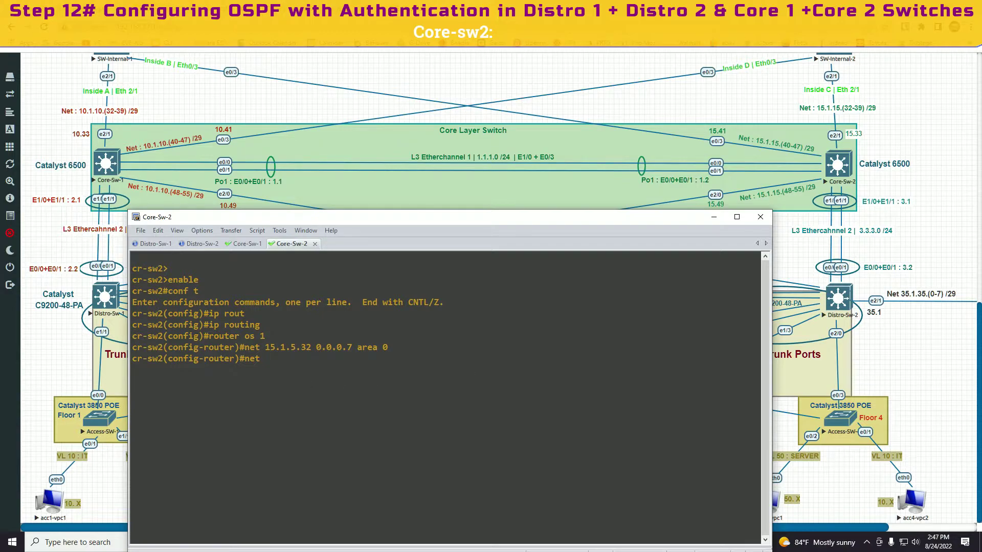
{"action": "type", "text": "40 0.0.0.7 area 0"}
{"action": "key", "text": "Return"}
{"action": "type", "text": "net"}
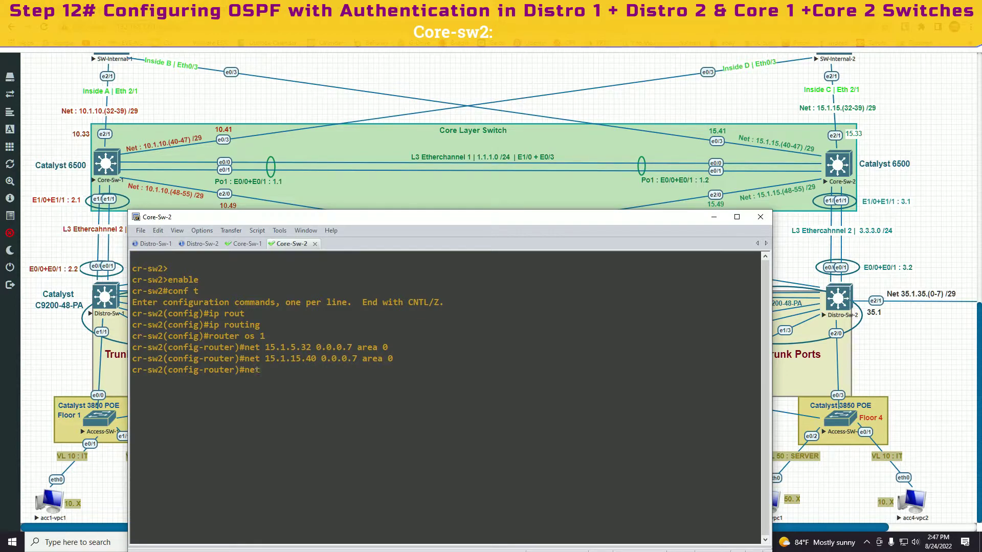
{"action": "type", "text": " 1.1.1.0 0.0.0.255 area 0"}
{"action": "key", "text": "Return"}
Step: Advertise 15.1.15.48 0.0.0.7 and 3.3.3.0 0.0.0.255 in area 0 on Core-Sw-2 and save the configuration with do wr
{"action": "type", "text": "net"}
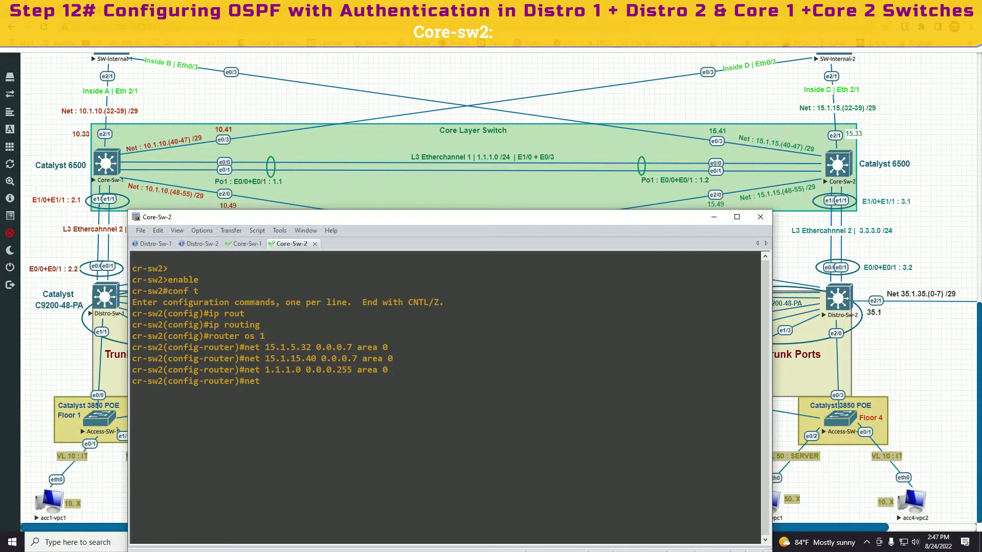
{"action": "type", "text": " 15.1.15.48 0.0.0."}
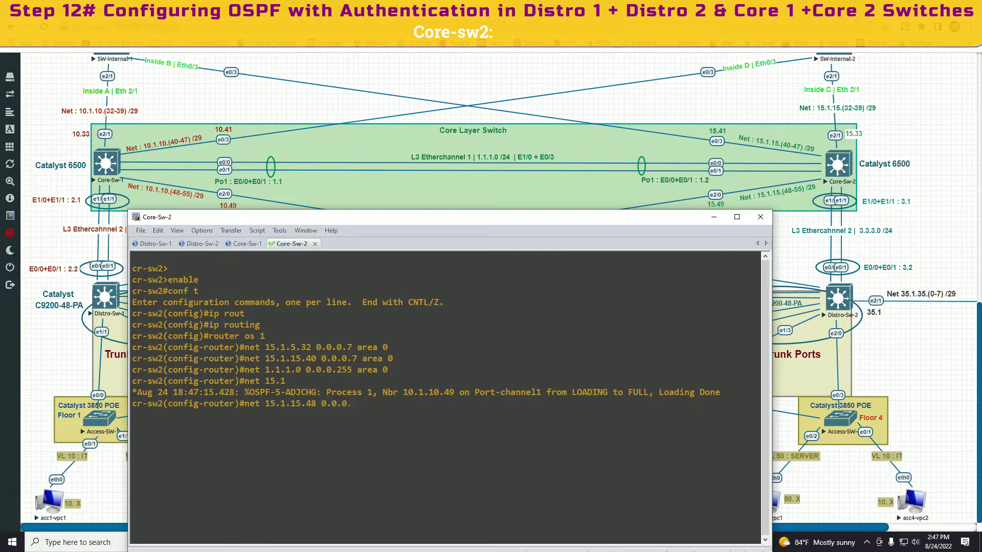
{"action": "type", "text": "7 area 0"}
{"action": "key", "text": "Return"}
{"action": "type", "text": "net"}
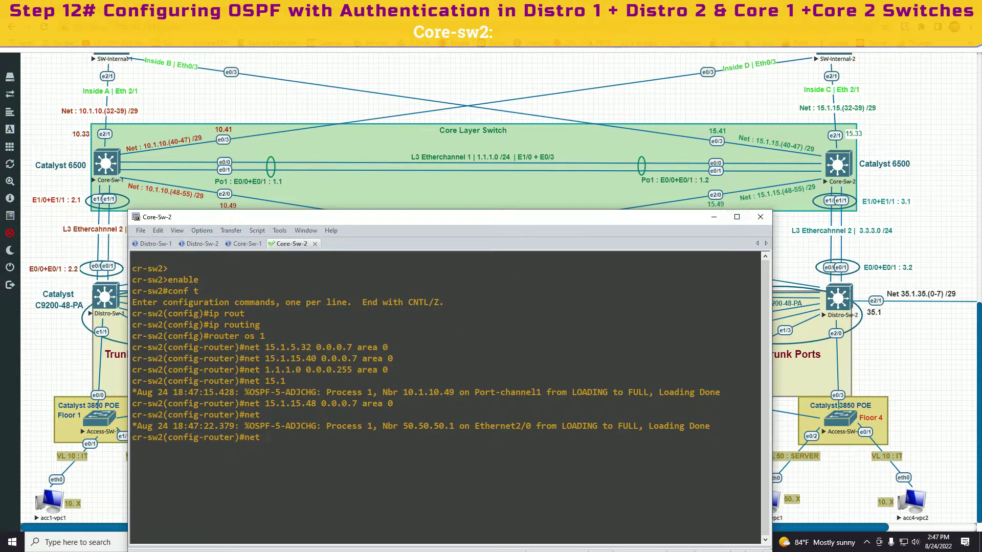
{"action": "type", "text": " 3.3.3.0 0.0.0.255 area 0"}
{"action": "key", "text": "Return"}
{"action": "type", "text": "do wr"}
{"action": "key", "text": "Return"}
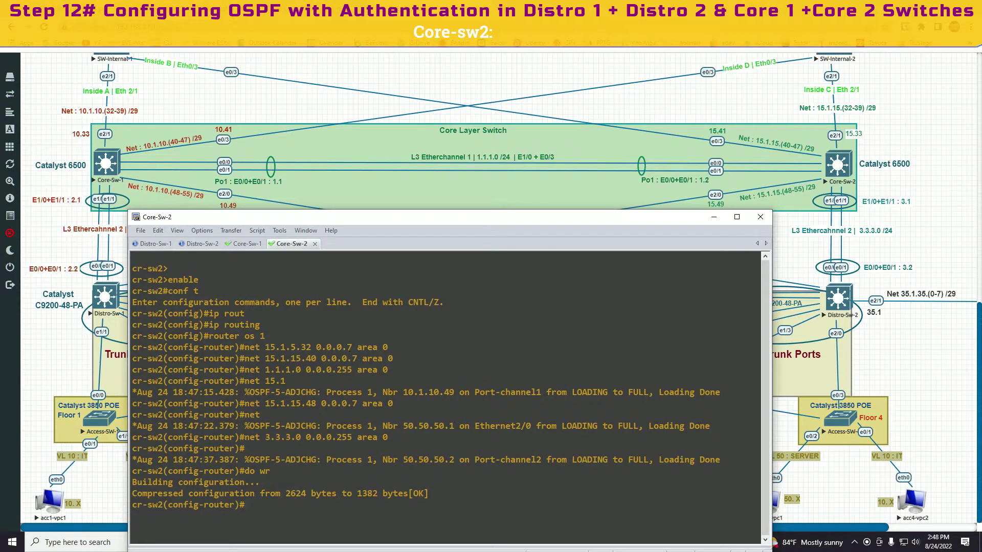
Step: Review the network statements entered on Core-Sw-2 and Core-Sw-1, checking the EtherChannel and uplink networks
{"action": "left_click_drag", "start_coordinate": [265, 369], "coordinate": [388, 370]}
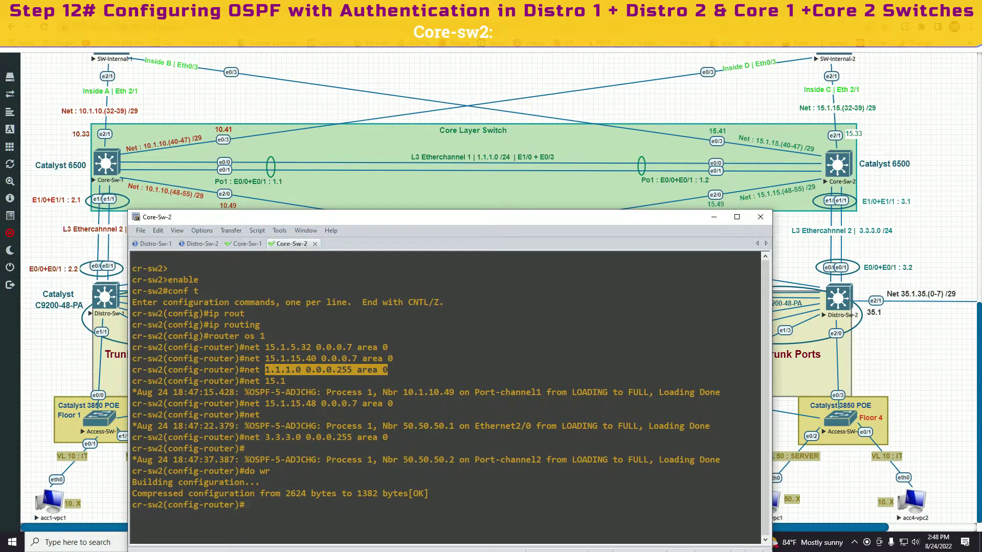
{"action": "left_click_drag", "start_coordinate": [265, 437], "coordinate": [388, 437]}
{"action": "left_click", "coordinate": [248, 243]}
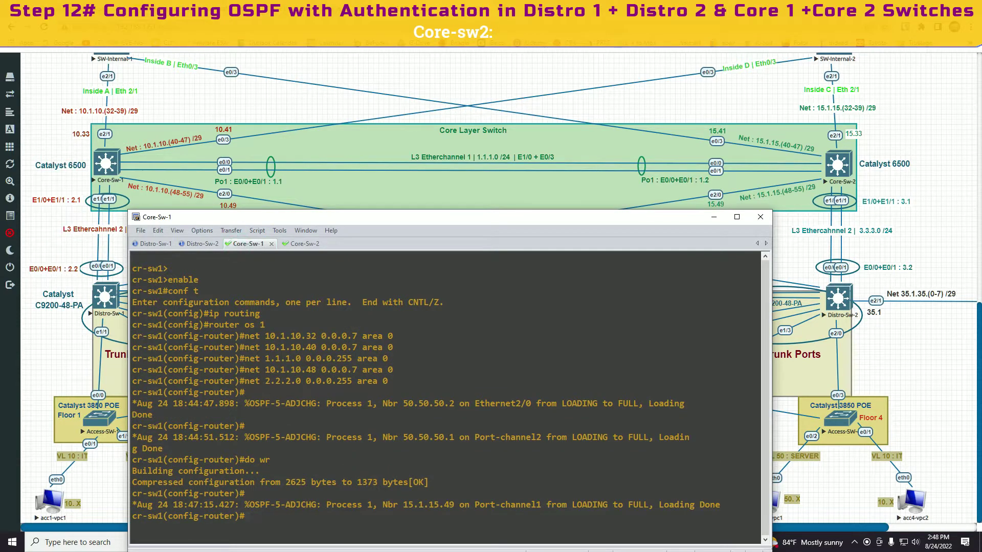
{"action": "left_click_drag", "start_coordinate": [404, 372], "coordinate": [265, 369]}
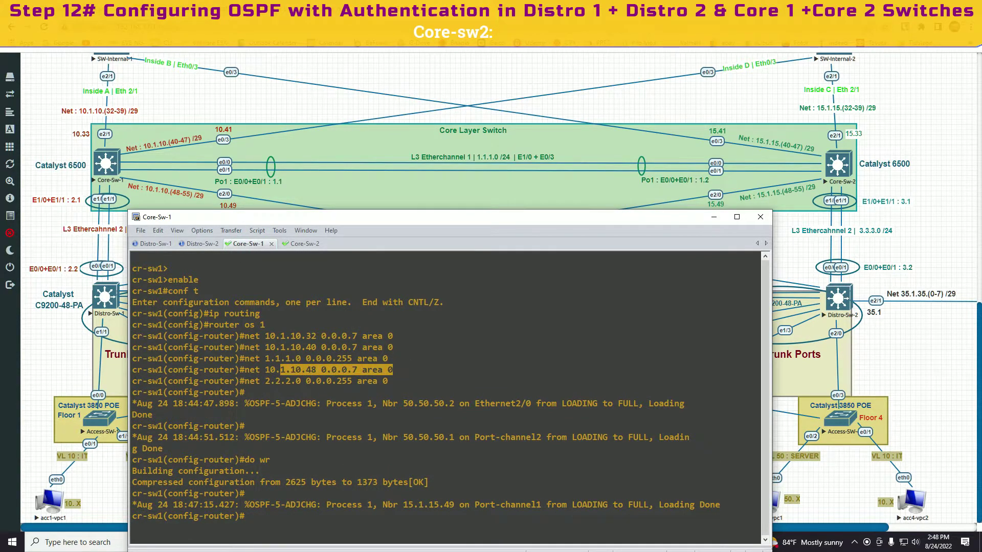
{"action": "left_click", "coordinate": [423, 366]}
{"action": "left_click_drag", "start_coordinate": [389, 381], "coordinate": [245, 381]}
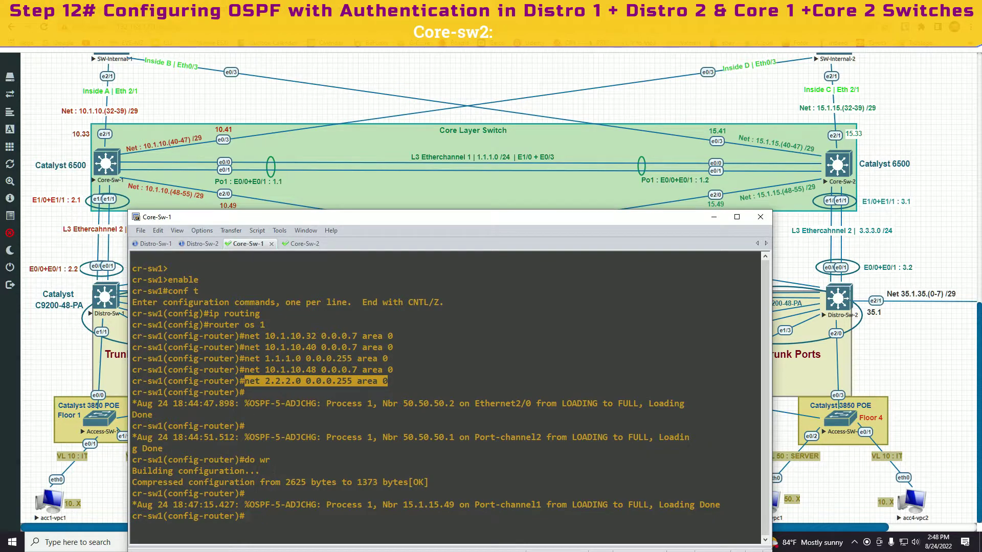
{"action": "left_click_drag", "start_coordinate": [388, 358], "coordinate": [247, 361]}
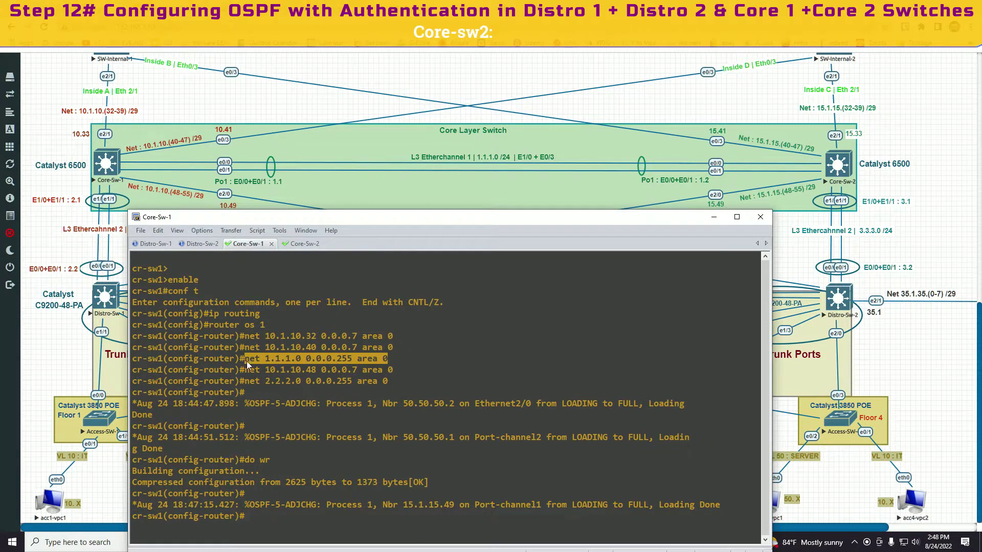
{"action": "left_click", "coordinate": [247, 361]}
Step: Return to the Core-Sw-2 session and list its OSPF neighbors with do sh ip os nei
{"action": "left_click", "coordinate": [302, 244]}
{"action": "left_click_drag", "start_coordinate": [306, 217], "coordinate": [320, 148]}
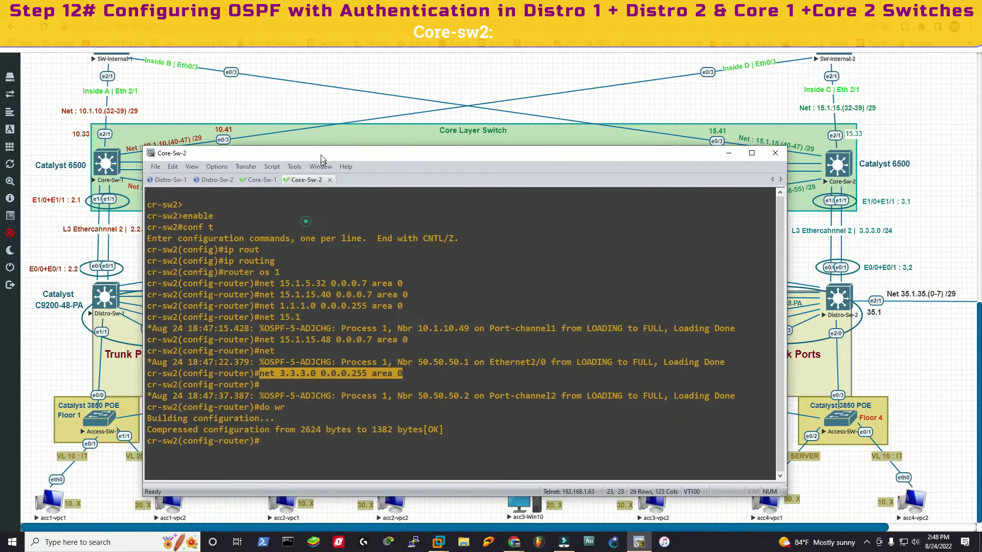
{"action": "left_click", "coordinate": [306, 369]}
{"action": "key", "text": "Return"}
{"action": "type", "text": "do sh"}
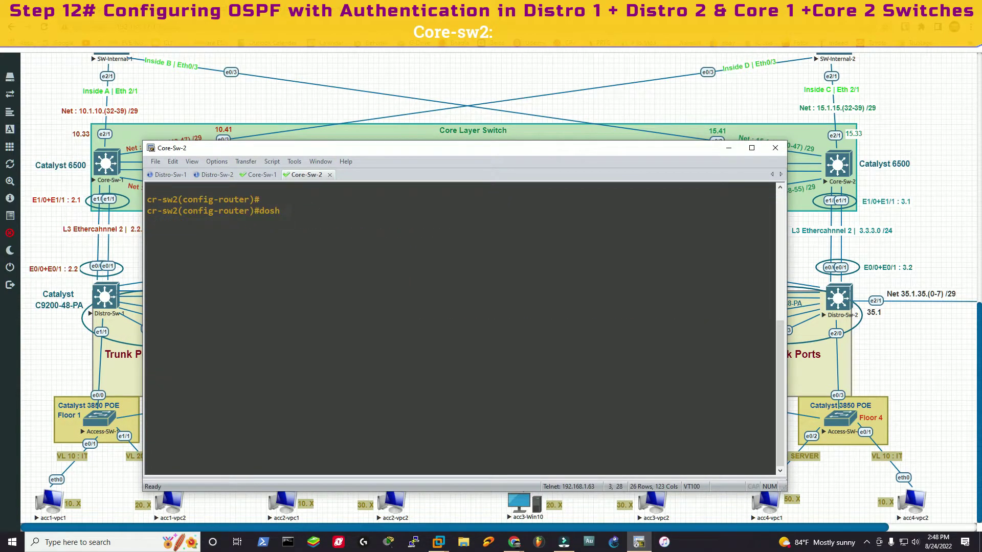
{"action": "type", "text": " ip os nei"}
{"action": "key", "text": "Return"}
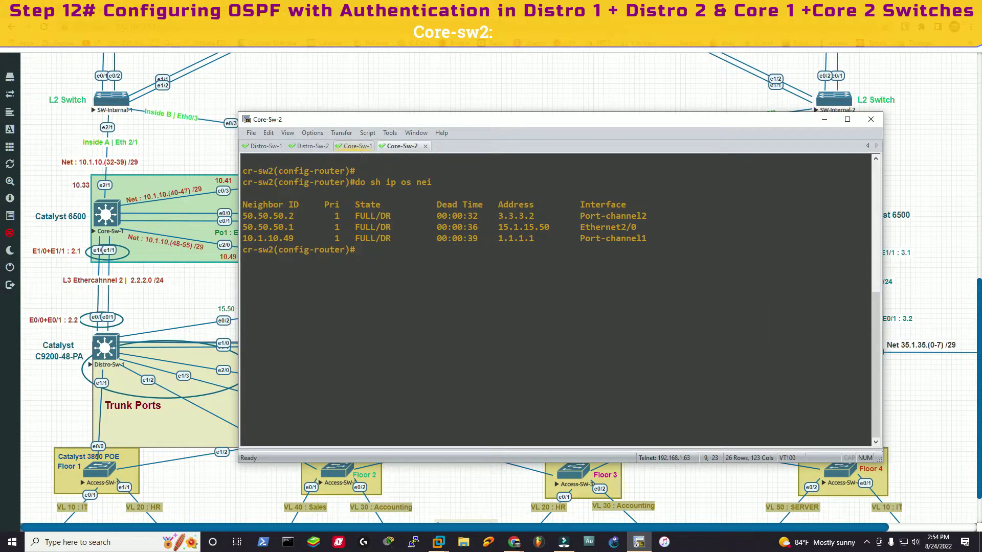
Step: Compare the OSPF neighbor lists in the Distro-Sw-1, Distro-Sw-2 and Core-Sw-1 sessions with the switch links in the topology diagram
{"action": "left_click", "coordinate": [266, 146]}
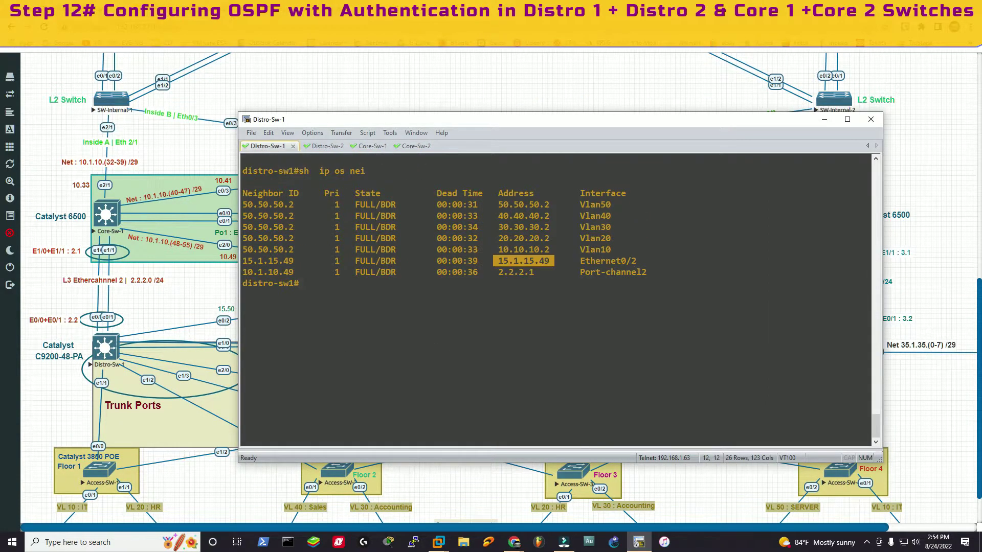
{"action": "left_click", "coordinate": [471, 342]}
{"action": "left_click_drag", "start_coordinate": [471, 119], "coordinate": [472, 187]}
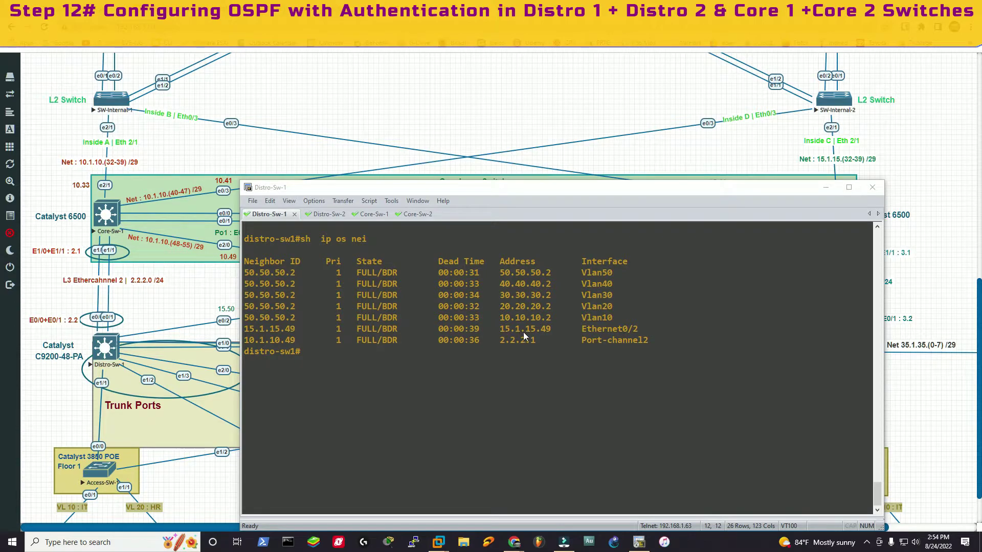
{"action": "mouse_move", "coordinate": [521, 191]}
{"action": "left_mouse_down"}
{"action": "mouse_move", "coordinate": [497, 384]}
{"action": "mouse_move", "coordinate": [532, 198]}
{"action": "left_mouse_up"}
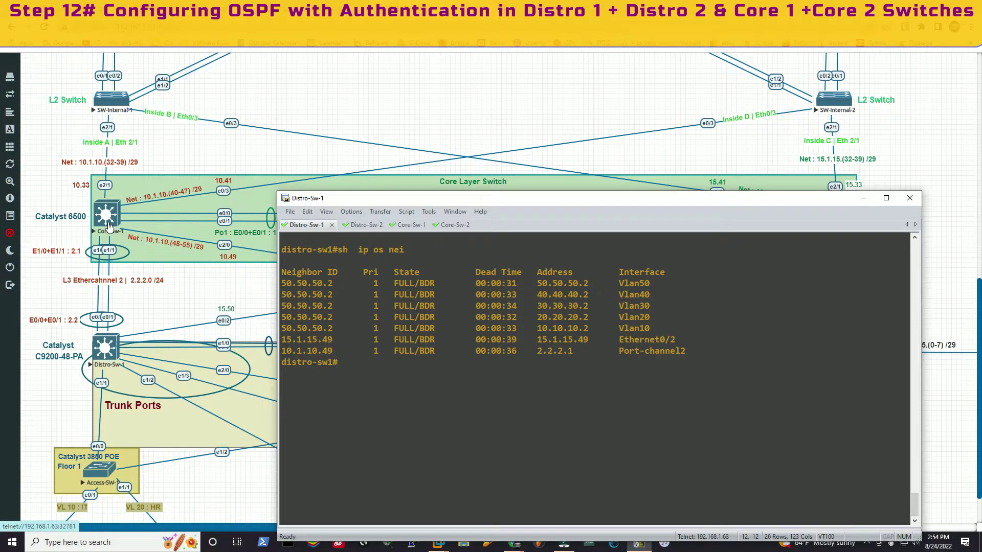
{"action": "left_click", "coordinate": [364, 225]}
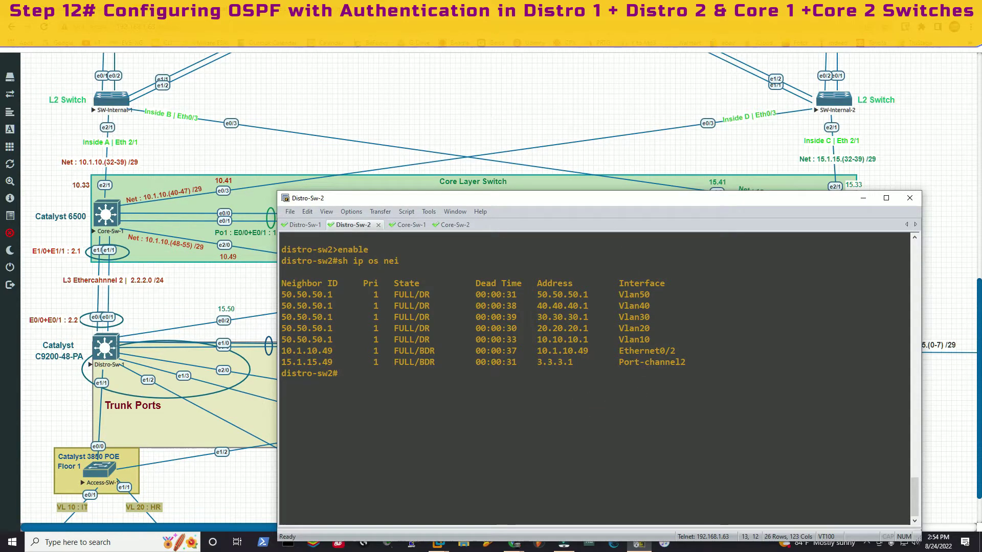
{"action": "left_click_drag", "start_coordinate": [609, 203], "coordinate": [498, 320]}
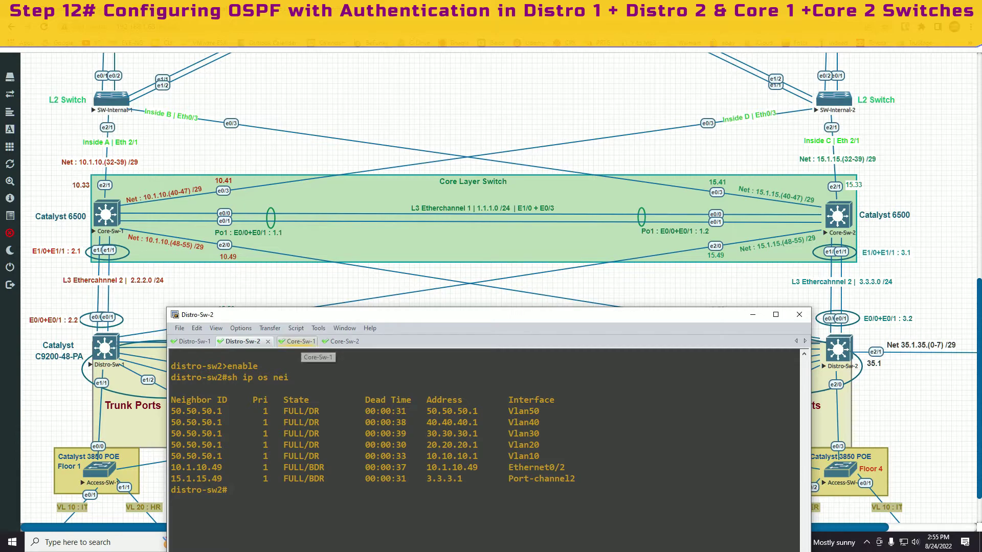
{"action": "left_click", "coordinate": [302, 341]}
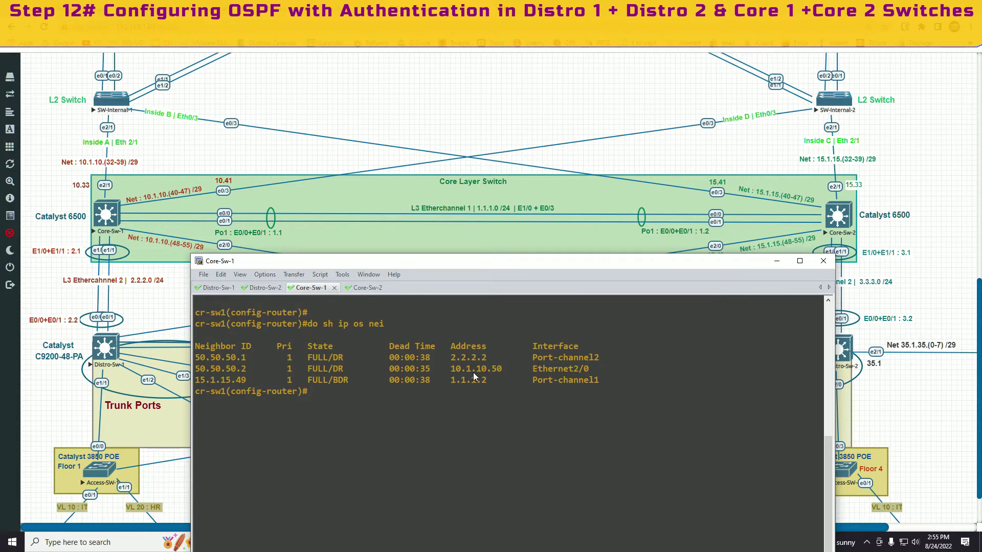
Step: Examine the core layer links in the topology diagram, including their connections to the ASA firewalls and distribution switches
{"action": "left_click_drag", "start_coordinate": [593, 261], "coordinate": [423, 315]}
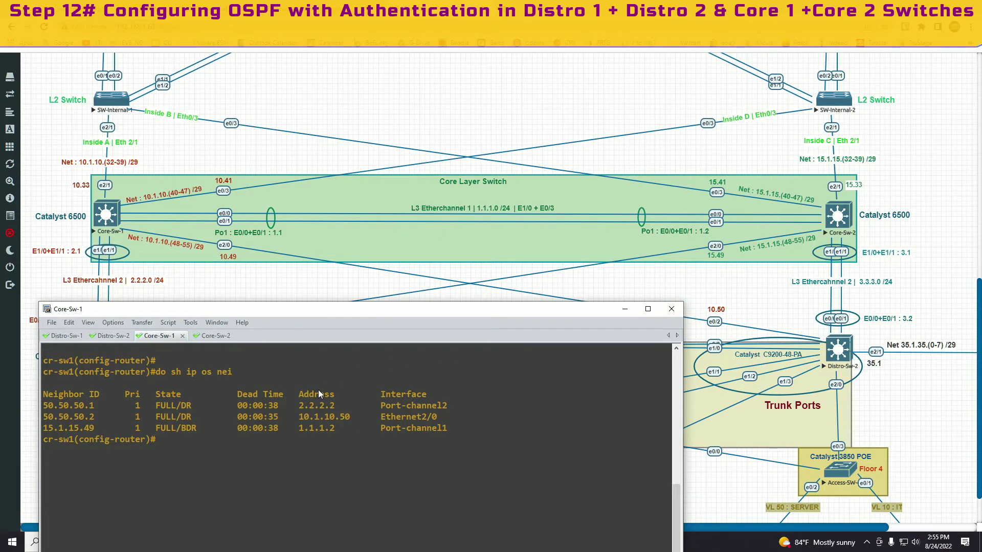
{"action": "left_click_drag", "start_coordinate": [337, 312], "coordinate": [395, 313]}
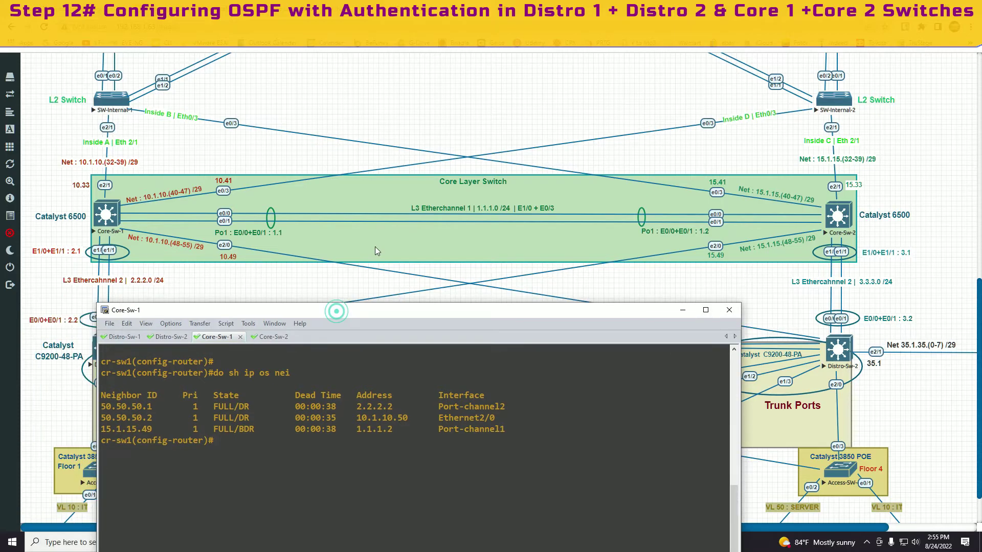
{"action": "scroll", "coordinate": [376, 246], "scroll_direction": "up", "scroll_amount": 4}
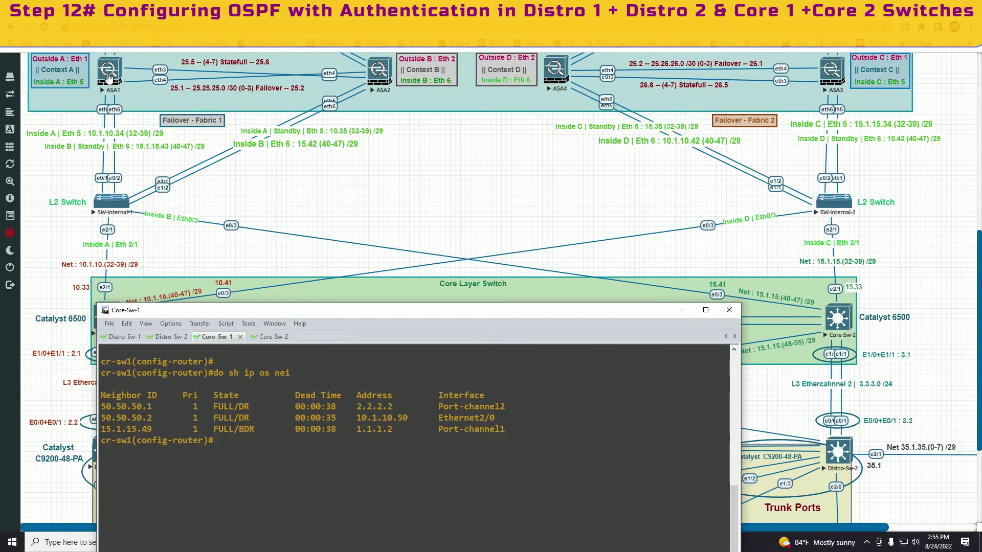
{"action": "left_click_drag", "start_coordinate": [295, 312], "coordinate": [301, 363]}
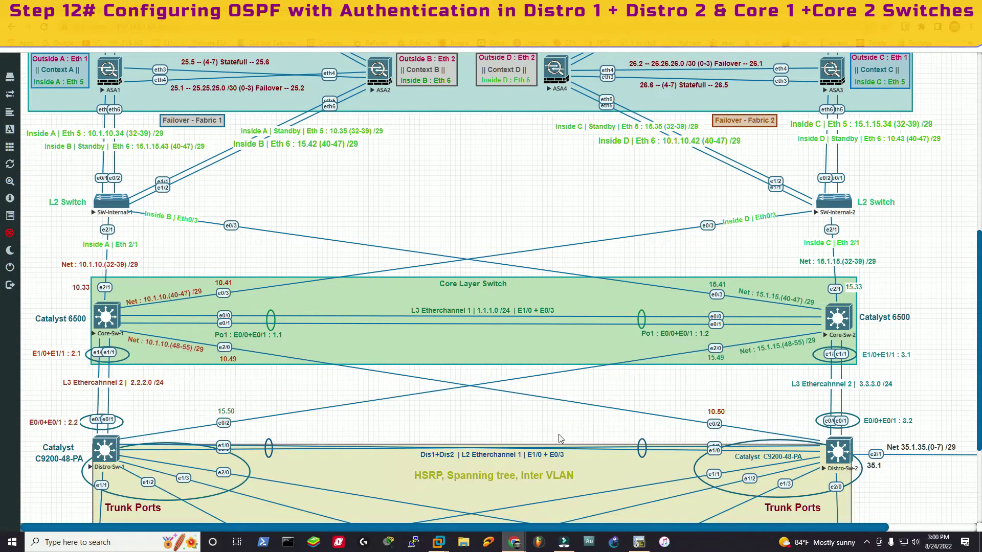
{"action": "scroll", "coordinate": [385, 377], "scroll_direction": "down", "scroll_amount": 3}
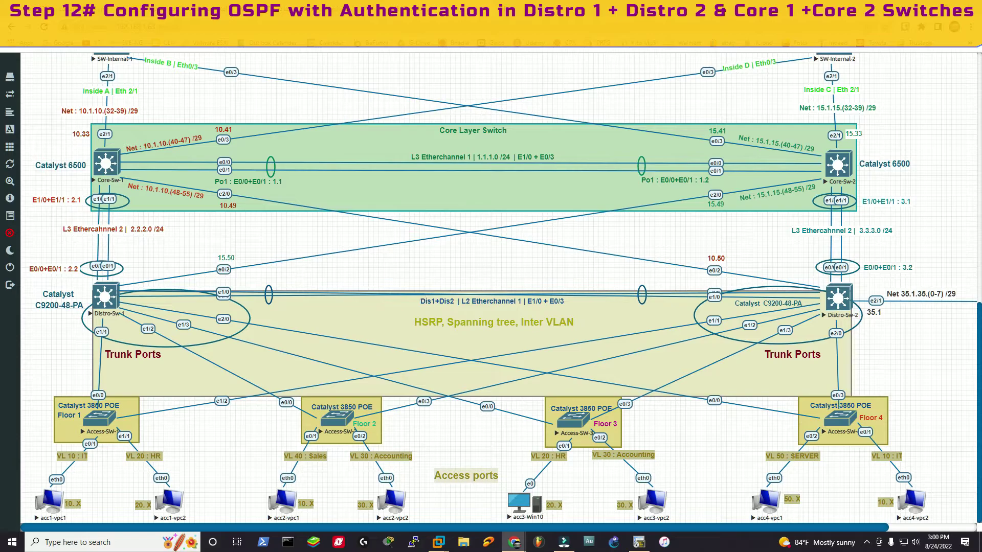
Step: Switch to the design slides and review the OSPF interface authentication commands for Core-Sw1 and Core-Sw2 in sections 1.3F and 1.4F
{"action": "key", "text": "ctrl+Tab"}
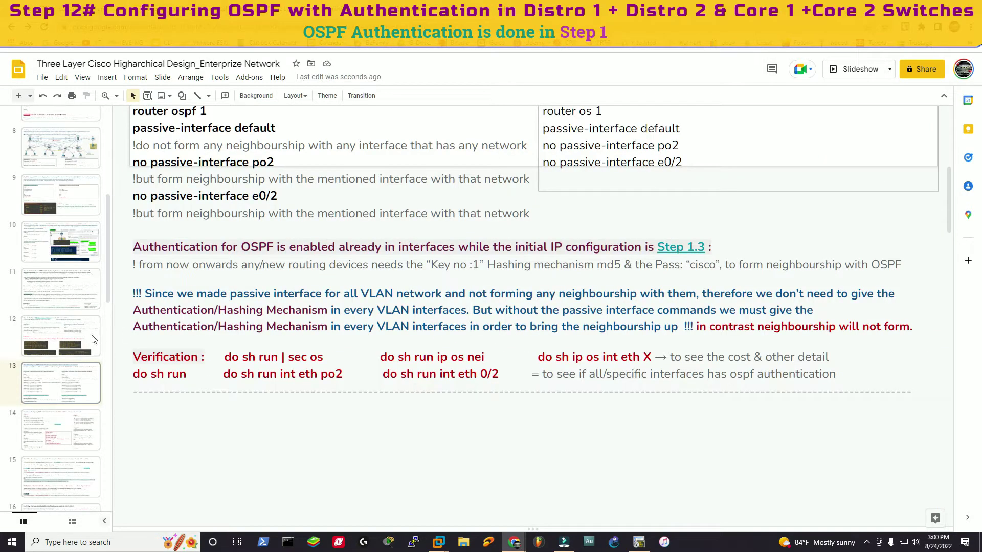
{"action": "scroll", "coordinate": [77, 333], "scroll_direction": "up", "scroll_amount": 6}
{"action": "left_click", "coordinate": [60, 271]}
{"action": "scroll", "coordinate": [281, 304], "scroll_direction": "down", "scroll_amount": 8}
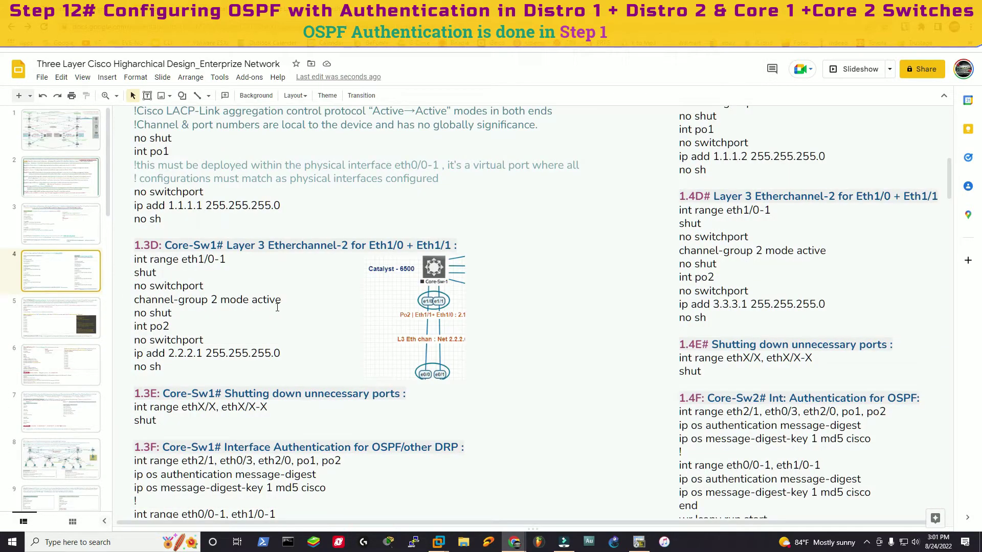
{"action": "scroll", "coordinate": [198, 258], "scroll_direction": "up", "scroll_amount": 2}
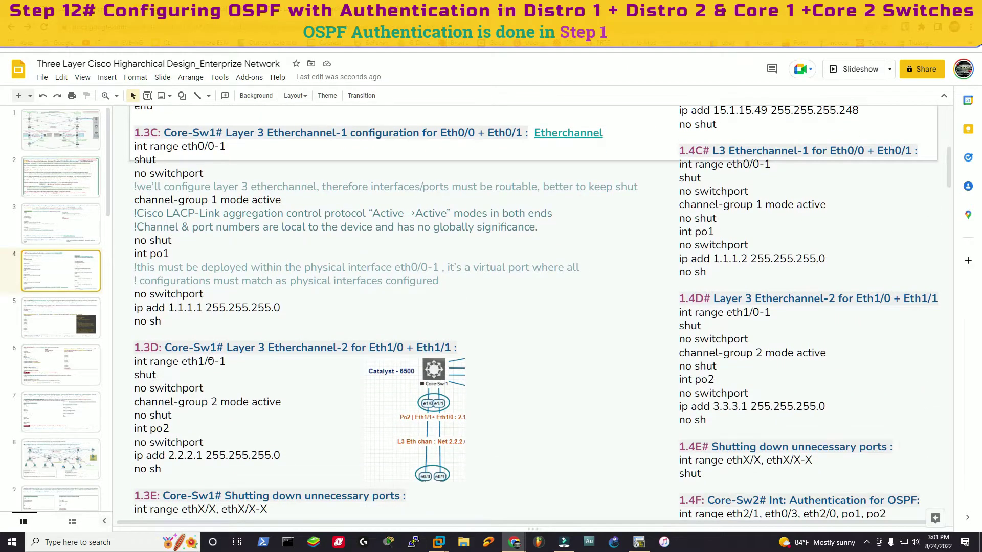
{"action": "scroll", "coordinate": [204, 358], "scroll_direction": "down", "scroll_amount": 6}
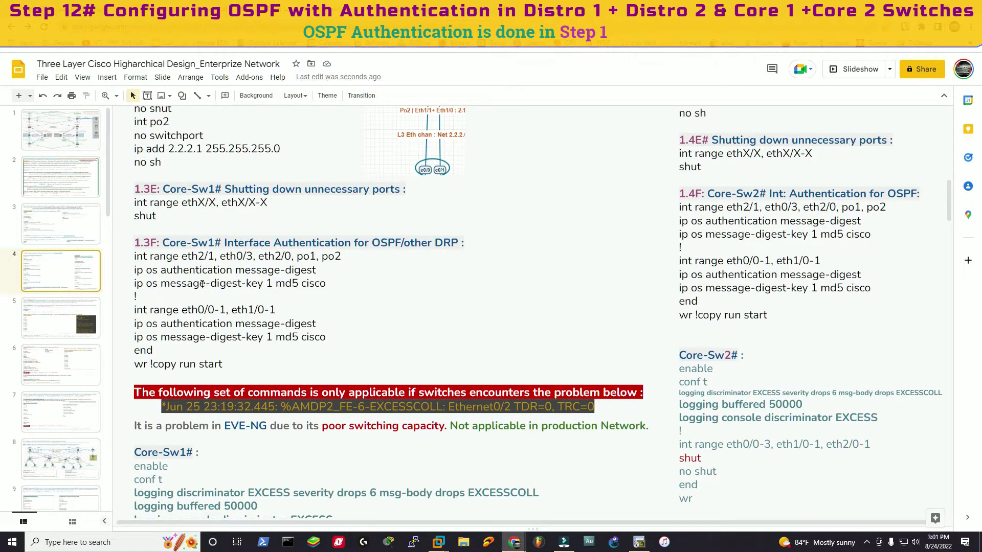
Step: Review the distribution switches' OSPF interface authentication commands in sections 1.5E and 1.6E, and return to the topology diagram
{"action": "scroll", "coordinate": [403, 362], "scroll_direction": "down", "scroll_amount": 10}
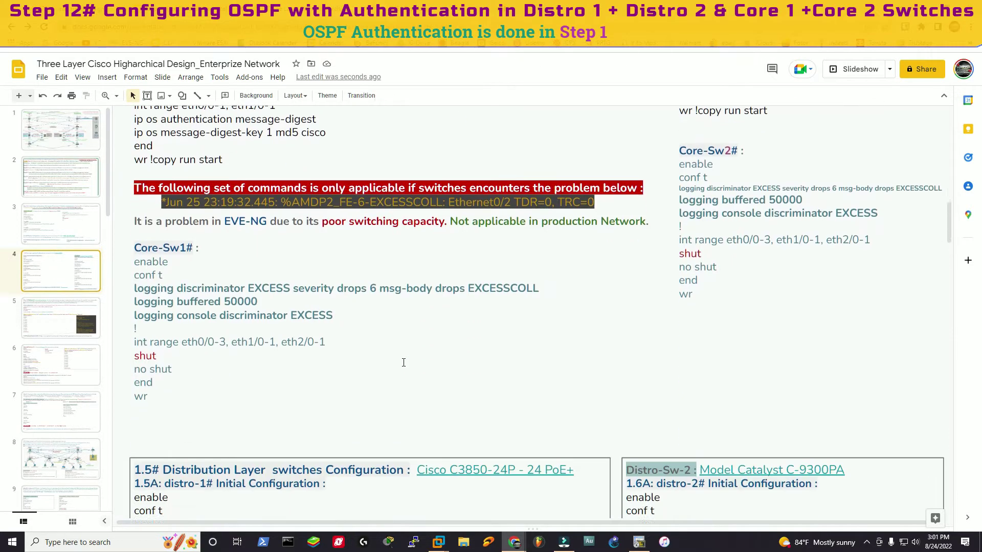
{"action": "scroll", "coordinate": [403, 362], "scroll_direction": "down", "scroll_amount": 7}
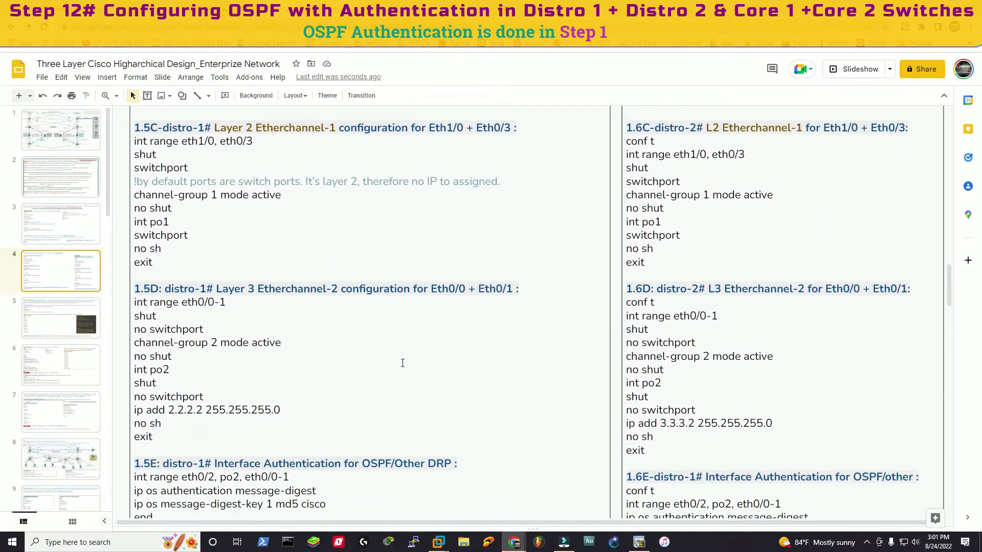
{"action": "scroll", "coordinate": [141, 260], "scroll_direction": "up", "scroll_amount": 8}
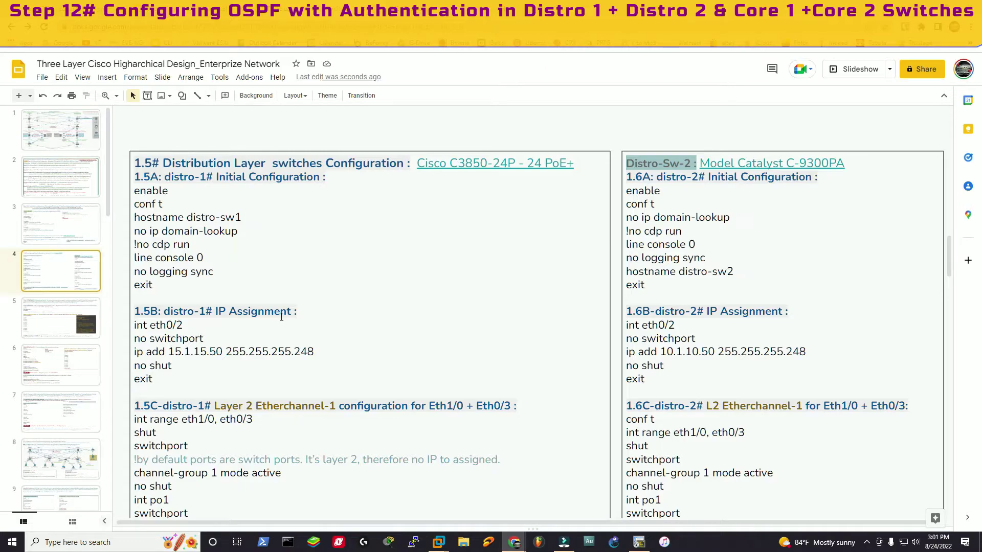
{"action": "scroll", "coordinate": [192, 335], "scroll_direction": "down", "scroll_amount": 8}
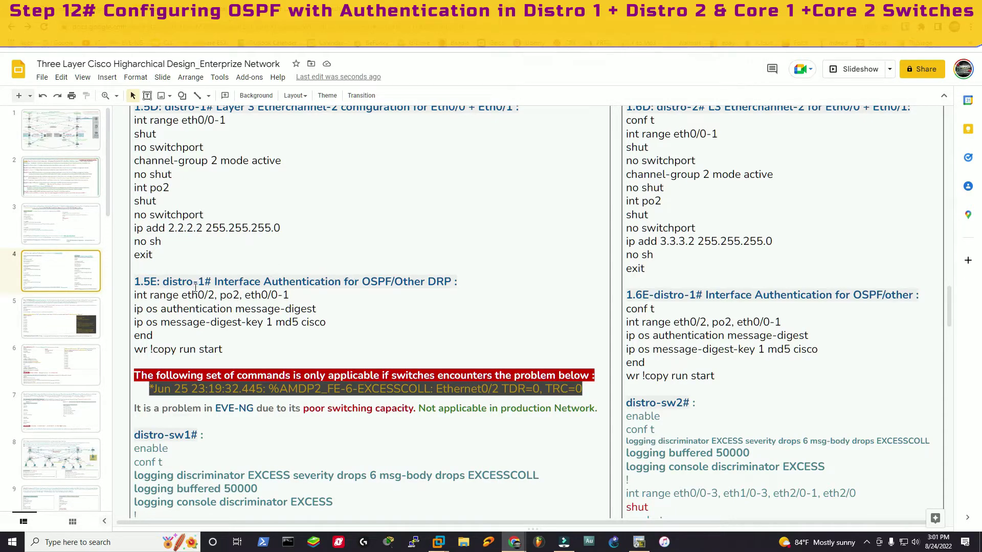
{"action": "scroll", "coordinate": [695, 406], "scroll_direction": "down", "scroll_amount": 2}
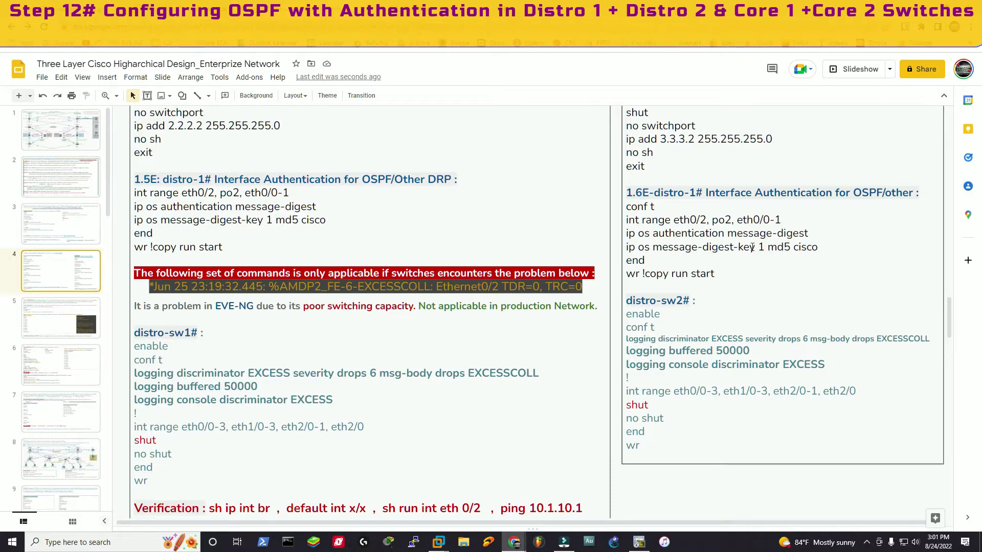
{"action": "scroll", "coordinate": [761, 247], "scroll_direction": "up", "scroll_amount": 10}
{"action": "key", "text": "ctrl+Tab"}
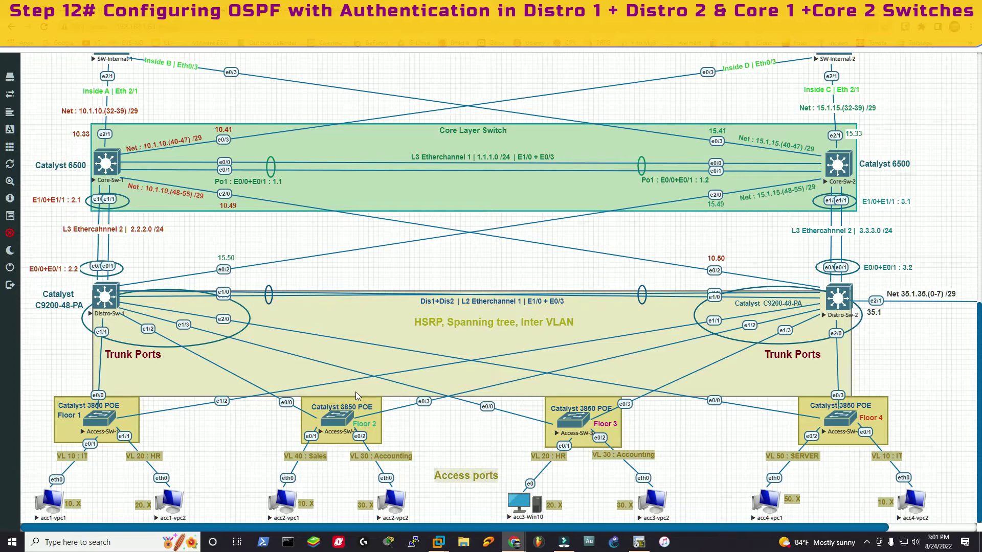
Step: Switch to the Distro-Sw-1 session and display its full routing table with do sh ip route
{"action": "key", "text": "alt+Tab"}
{"action": "left_click_drag", "start_coordinate": [190, 165], "coordinate": [276, 165]}
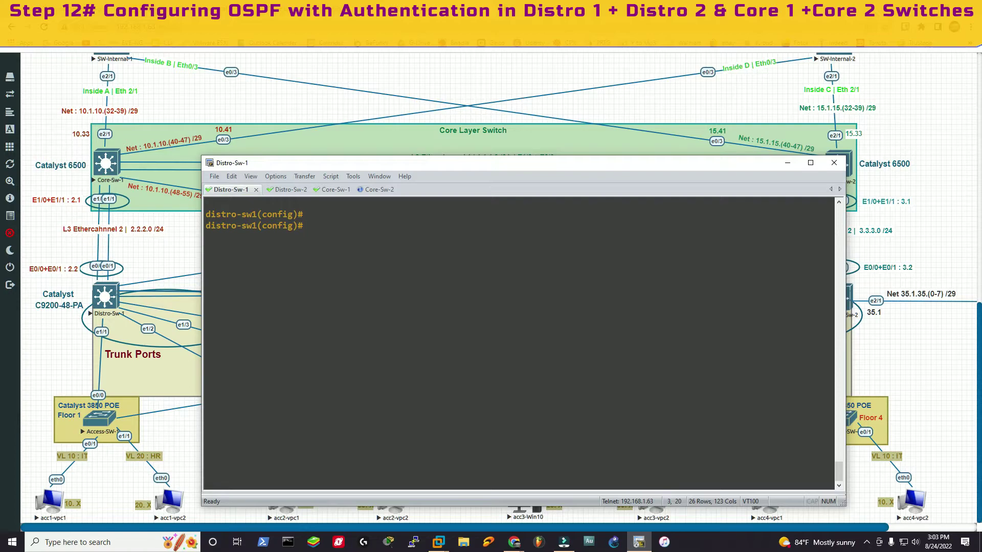
{"action": "type", "text": "do sh ip route"}
{"action": "key", "text": "Return"}
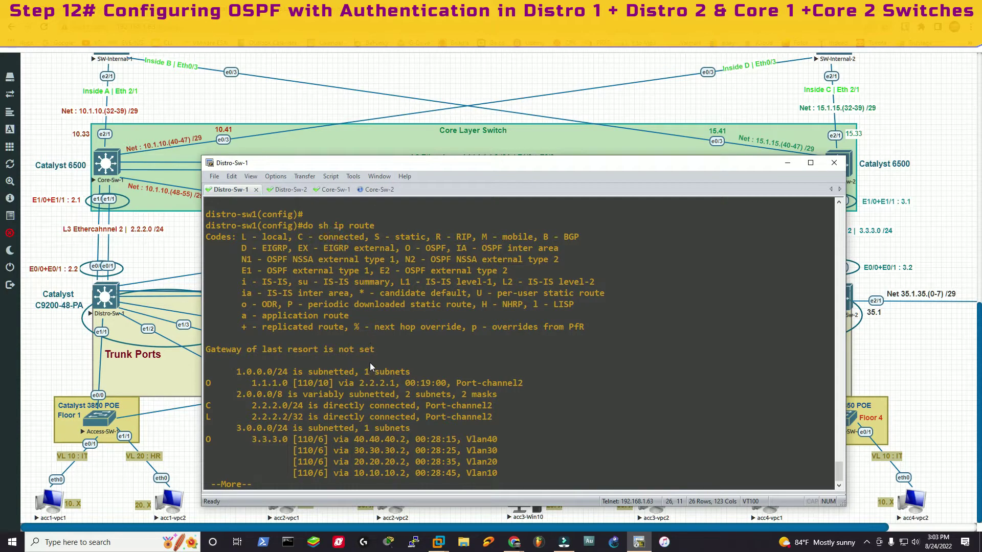
{"action": "key", "text": "space"}
{"action": "scroll", "coordinate": [519, 343], "scroll_direction": "up", "scroll_amount": 2}
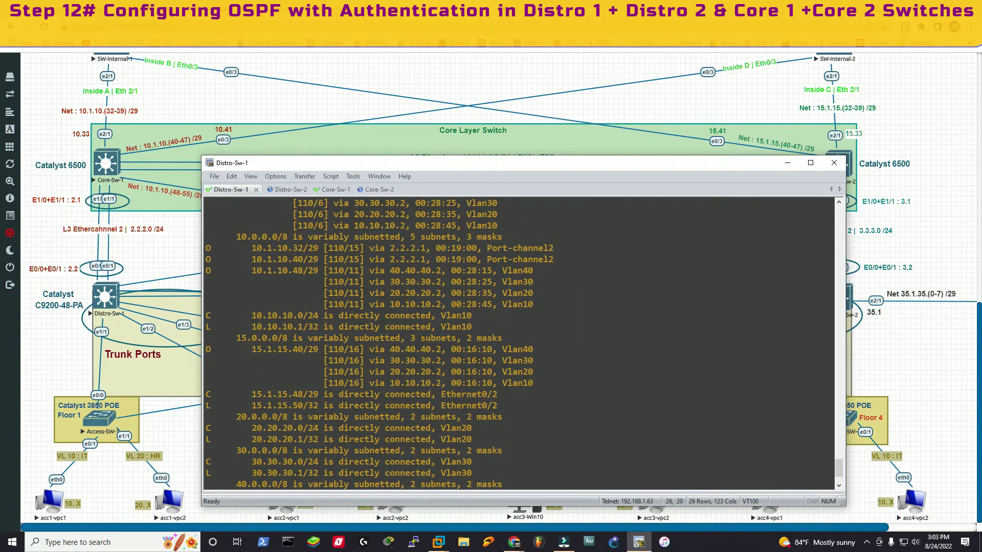
{"action": "scroll", "coordinate": [519, 342], "scroll_direction": "down", "scroll_amount": 1}
{"action": "scroll", "coordinate": [263, 461], "scroll_direction": "down", "scroll_amount": 1}
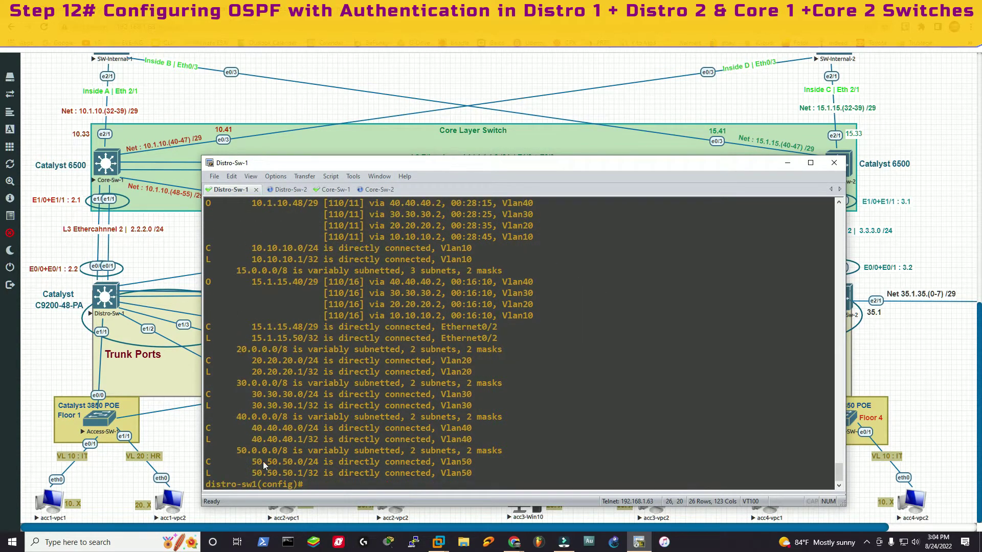
Step: Compare the Distro-Sw-1 routes with the VLANs, trunk ports and uplinks in the topology diagram
{"action": "left_click", "coordinate": [125, 315]}
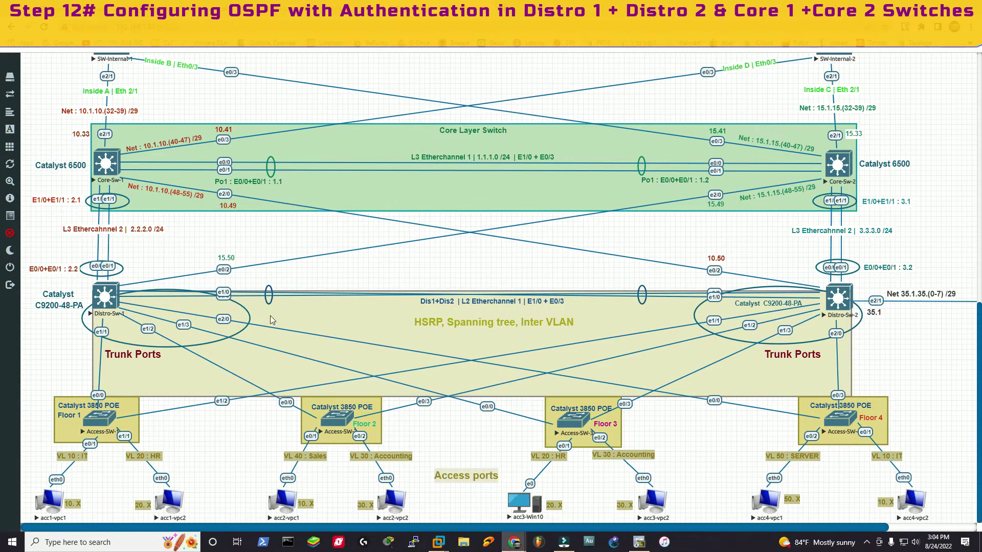
{"action": "key", "text": "alt+Tab"}
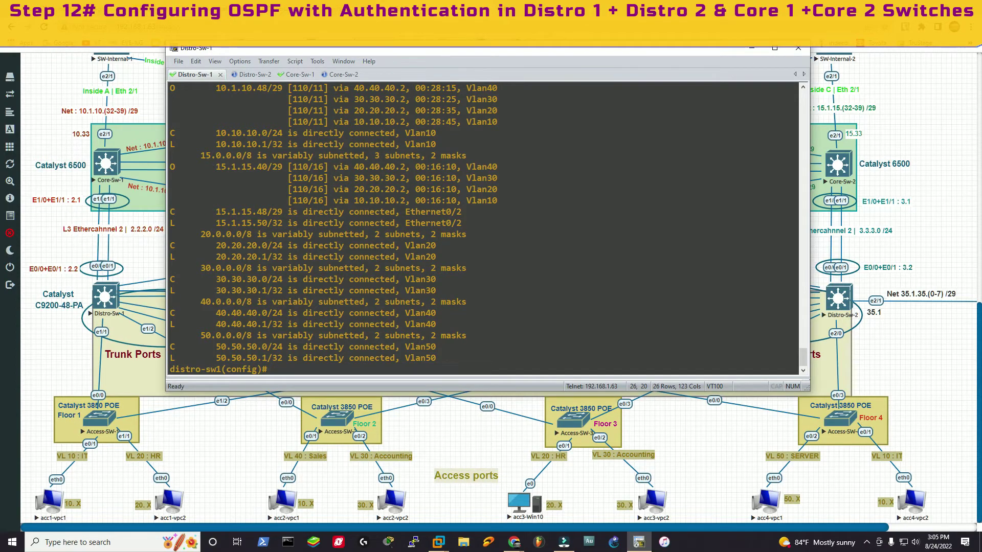
{"action": "left_click_drag", "start_coordinate": [742, 50], "coordinate": [750, 394]}
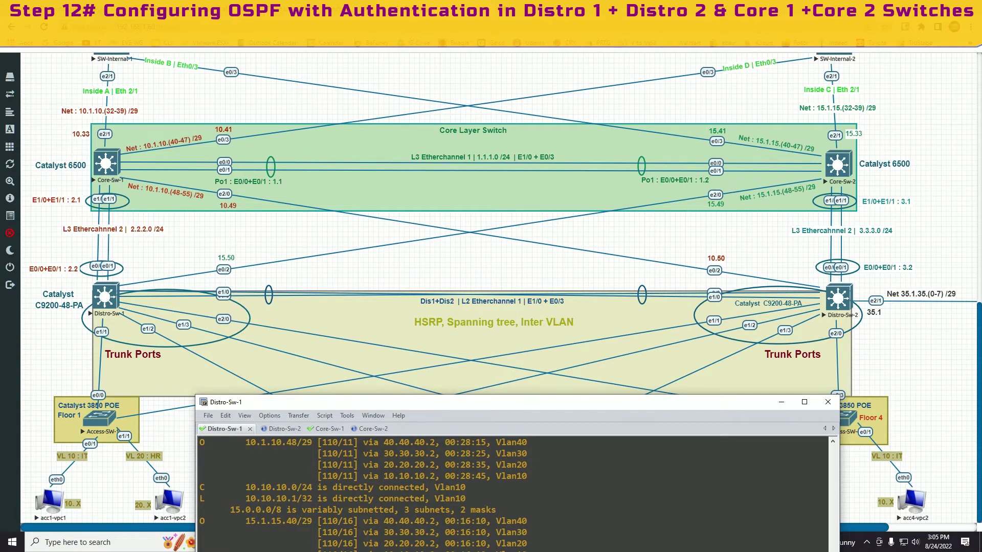
{"action": "left_click_drag", "start_coordinate": [410, 404], "coordinate": [345, 342]}
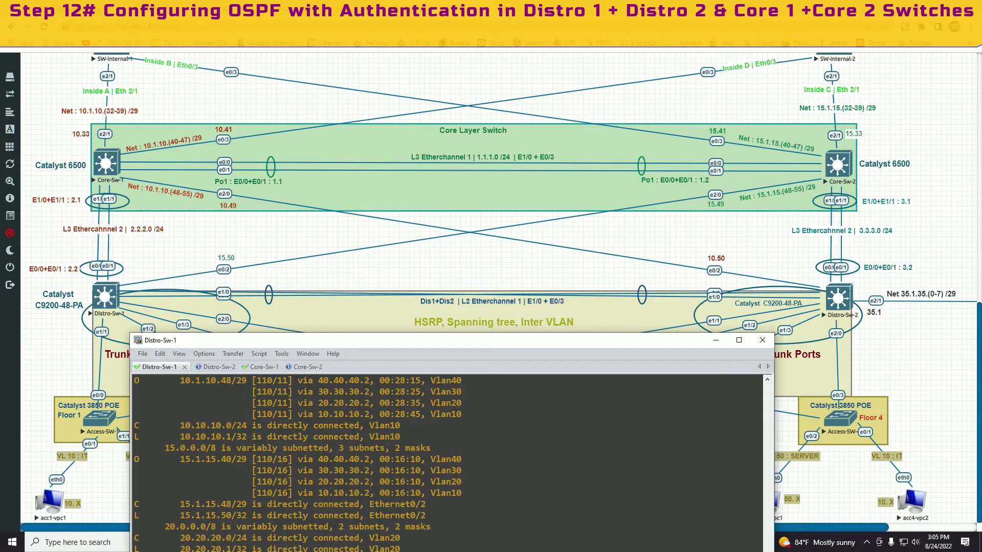
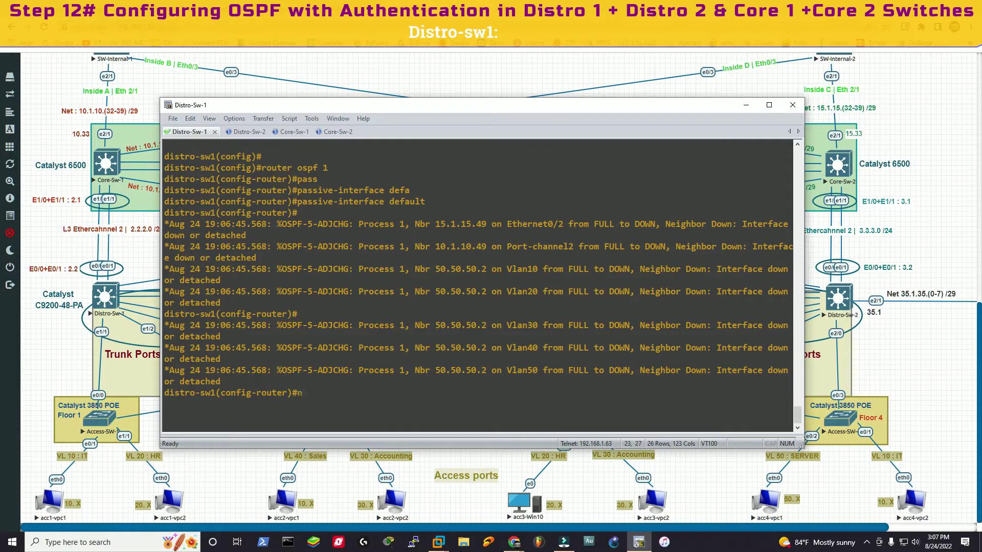
Step: Re-enable OSPF neighborship on Distro-Sw-1's EtherChannel uplink with no passive-interface po2
{"action": "type", "text": "ss"}
{"action": "key", "text": "Tab"}
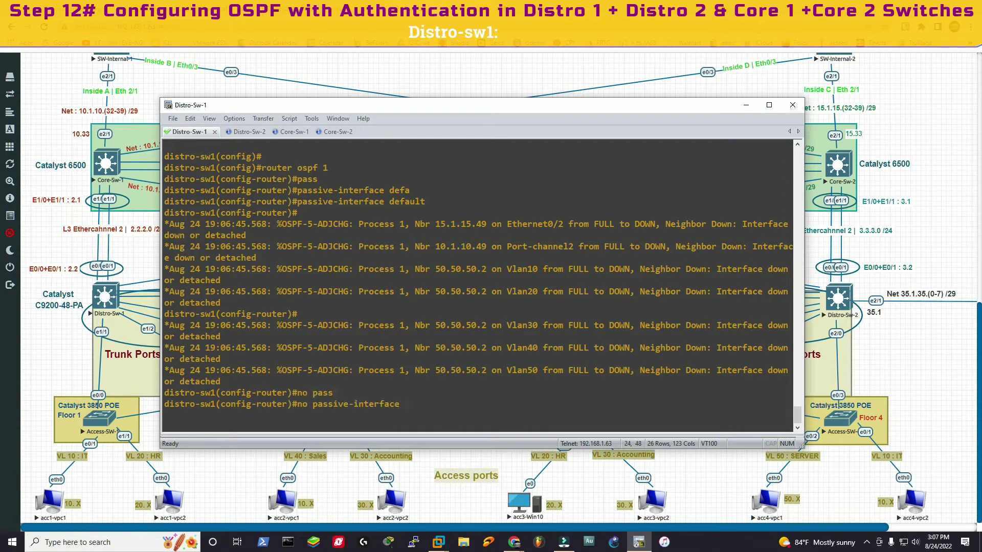
{"action": "type", "text": "po2"}
{"action": "key", "text": "Return"}
{"action": "left_click_drag", "start_coordinate": [511, 105], "coordinate": [607, 282]}
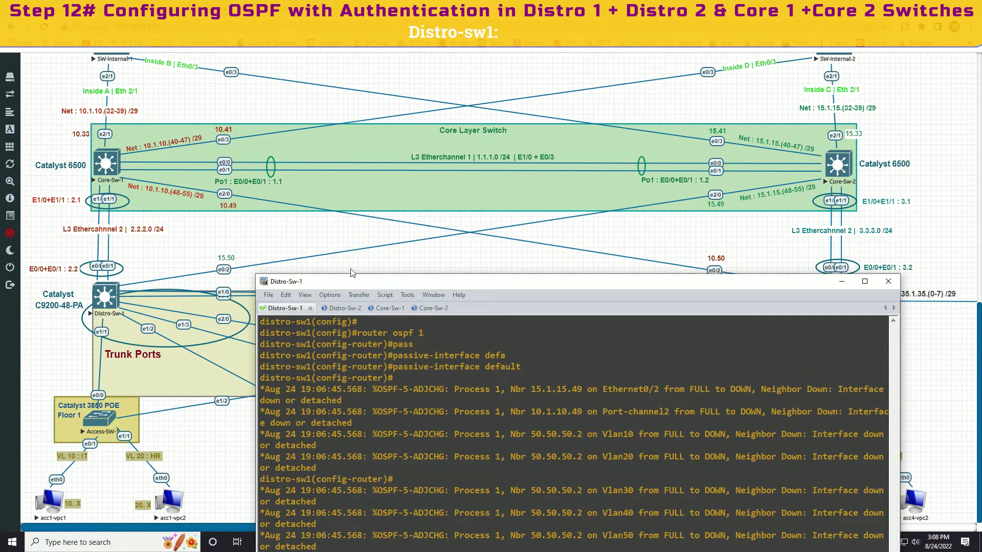
{"action": "left_click_drag", "start_coordinate": [369, 281], "coordinate": [348, 117]}
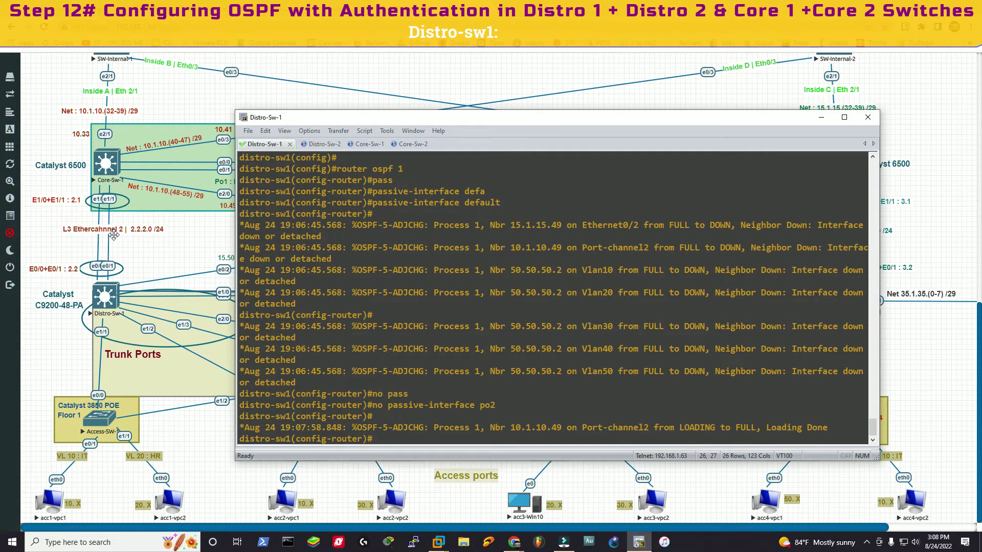
Step: Clear the Distro-Sw-1 terminal screen and re-enable OSPF neighborship on its second uplink with no passive-interface eth0/2
{"action": "left_click", "coordinate": [265, 131]}
{"action": "left_click", "coordinate": [286, 340]}
{"action": "key", "text": "Return"}
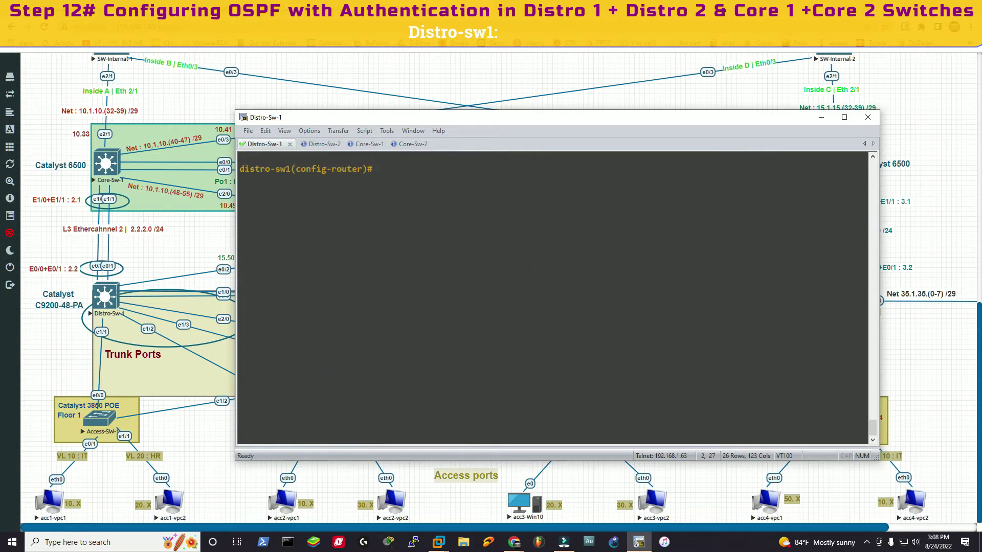
{"action": "type", "text": "no passive-interface po2"}
{"action": "key", "text": "BackSpace"}
{"action": "key", "text": "BackSpace"}
{"action": "key", "text": "BackSpace"}
{"action": "type", "text": "eth"}
{"action": "left_click_drag", "start_coordinate": [376, 121], "coordinate": [374, 351]}
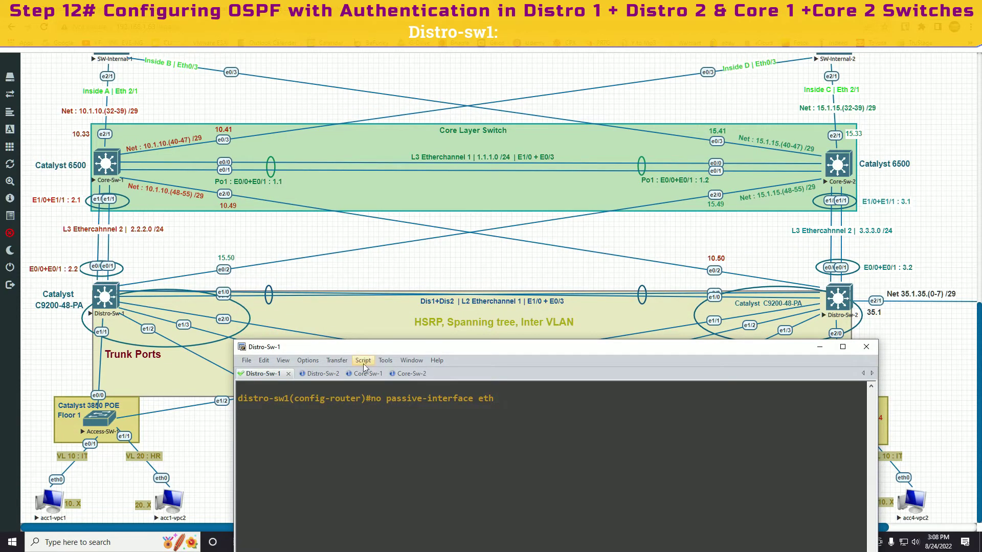
{"action": "type", "text": "0/2"}
{"action": "key", "text": "Return"}
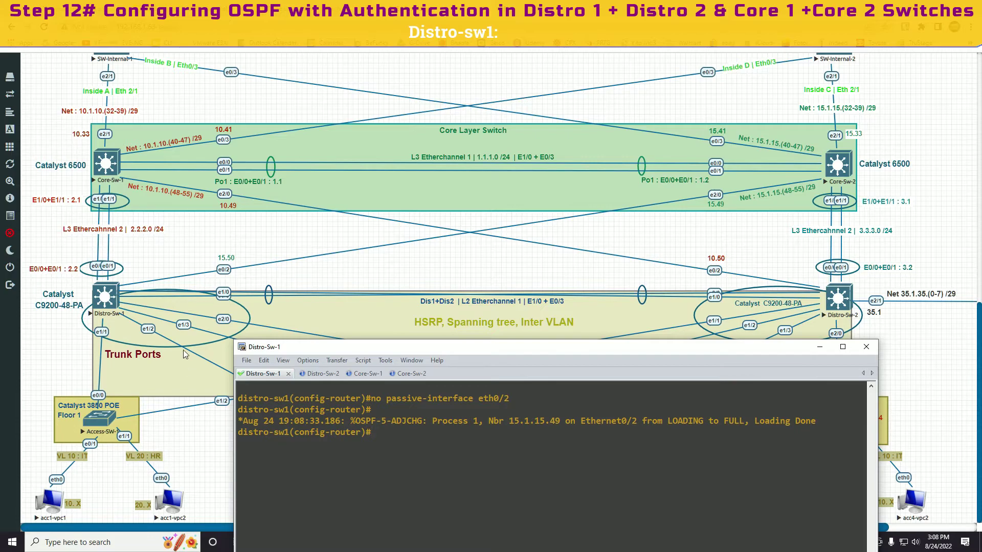
{"action": "left_click", "coordinate": [123, 234]}
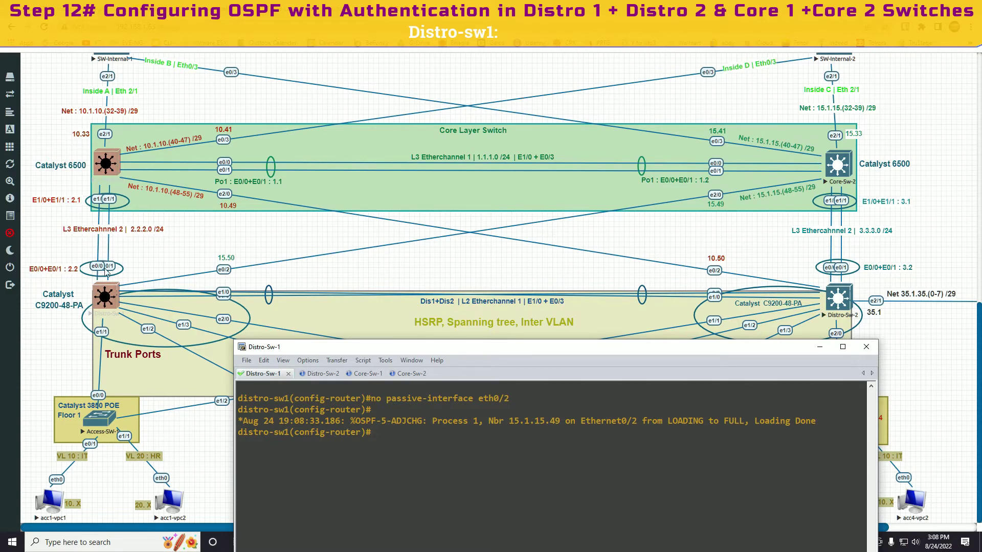
{"action": "left_click", "coordinate": [124, 255]}
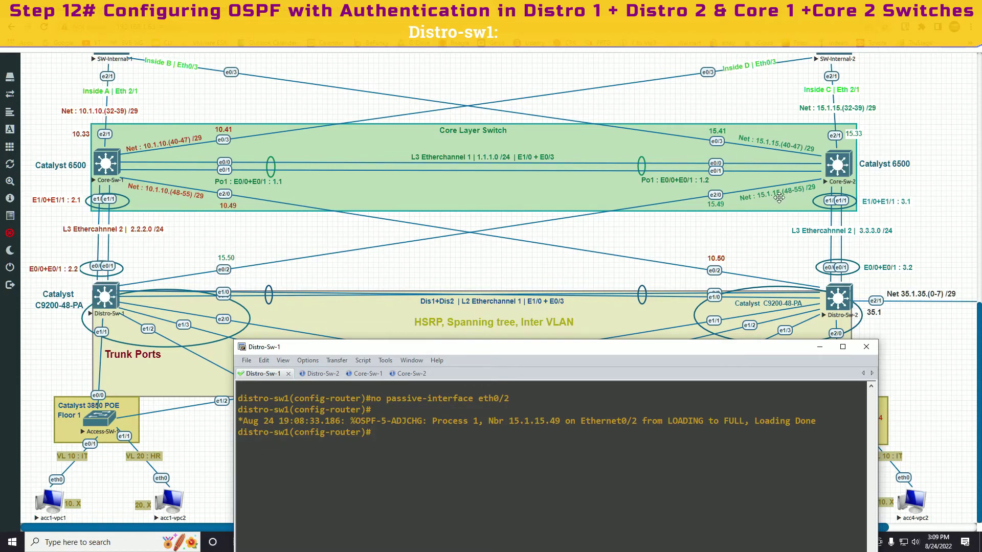
Step: Switch to the Distro-Sw-2 session and wake its console to a command prompt
{"action": "left_click_drag", "start_coordinate": [513, 346], "coordinate": [414, 131]}
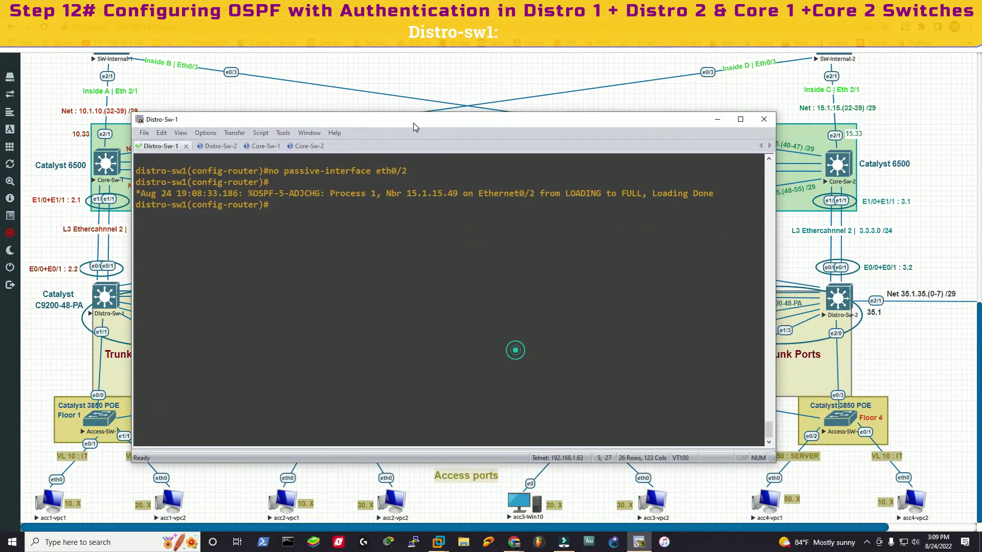
{"action": "left_click", "coordinate": [217, 159]}
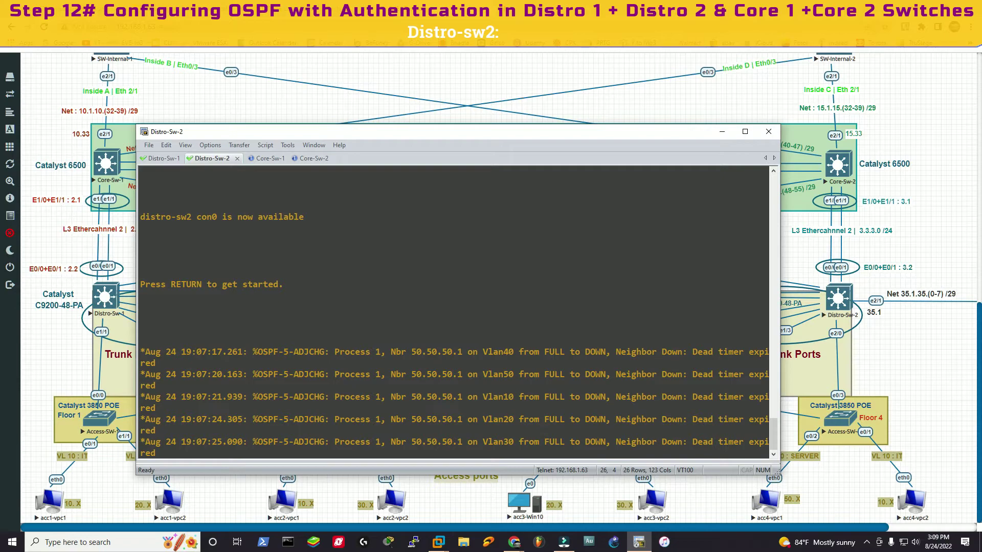
{"action": "key", "text": "Return"}
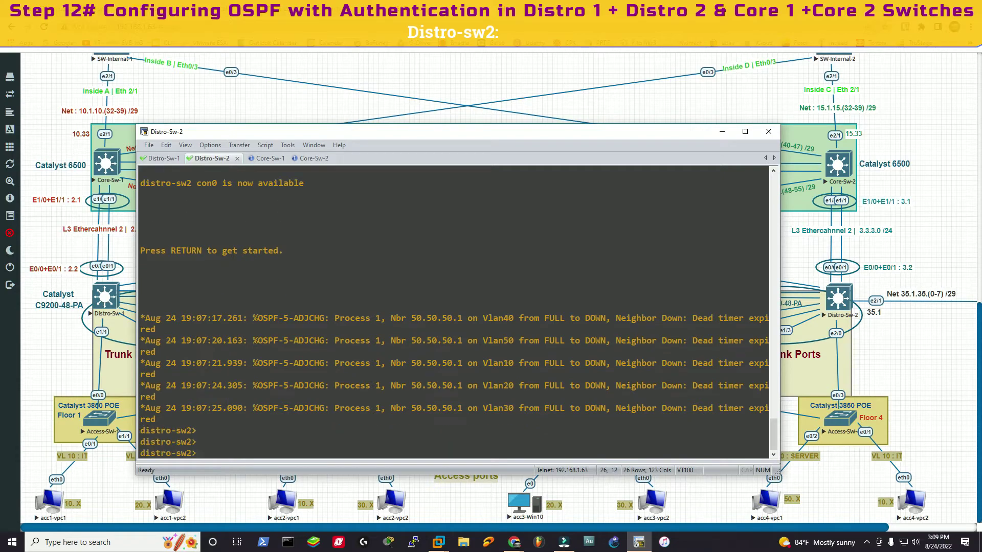
{"action": "key", "text": "Return"}
{"action": "key", "text": "Return"}
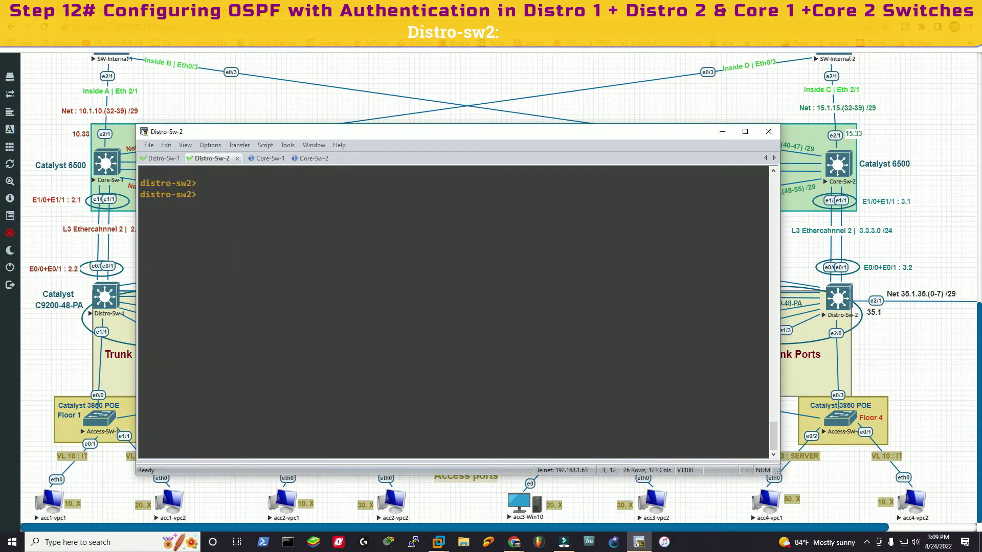
Step: Enter privileged mode on Distro-Sw-2, list its OSPF neighbors with sh ip os nei, and uncover the topology's core links
{"action": "type", "text": "enable"}
{"action": "key", "text": "Return"}
{"action": "type", "text": "sh ip os nei"}
{"action": "key", "text": "Return"}
{"action": "left_click_drag", "start_coordinate": [424, 131], "coordinate": [455, 178]}
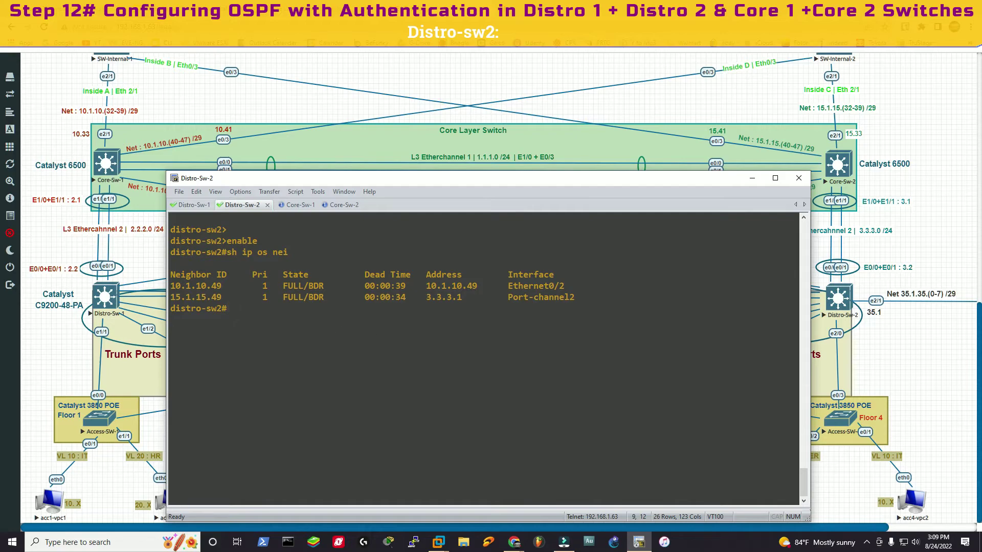
Step: Enter OSPF process 1 configuration on Distro-Sw-2 and make all interfaces passive with passive-interface default
{"action": "type", "text": "conf t  ]pas pass passi router os"}
{"action": "type", "text": " 1"}
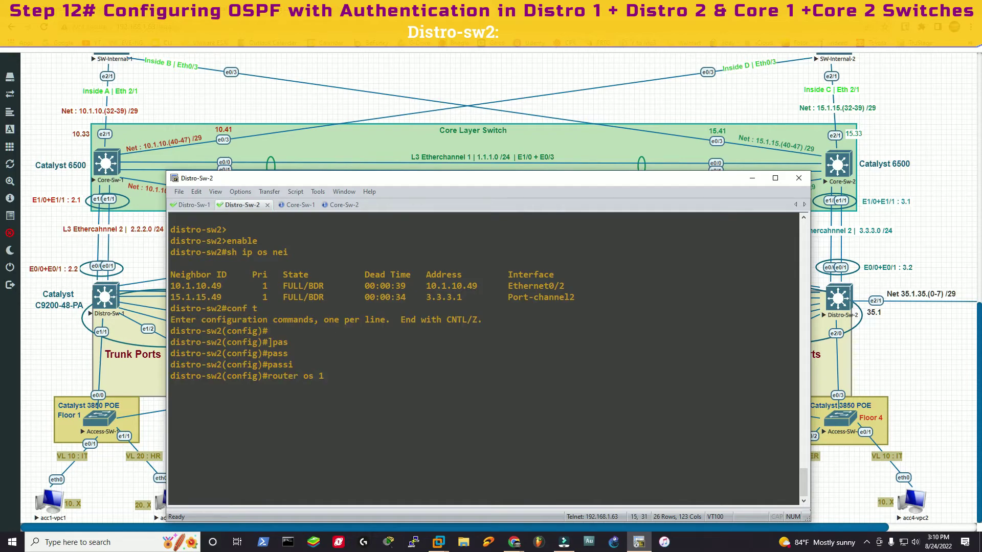
{"action": "key", "text": "Return"}
{"action": "type", "text": "pass"}
{"action": "key", "text": "Tab"}
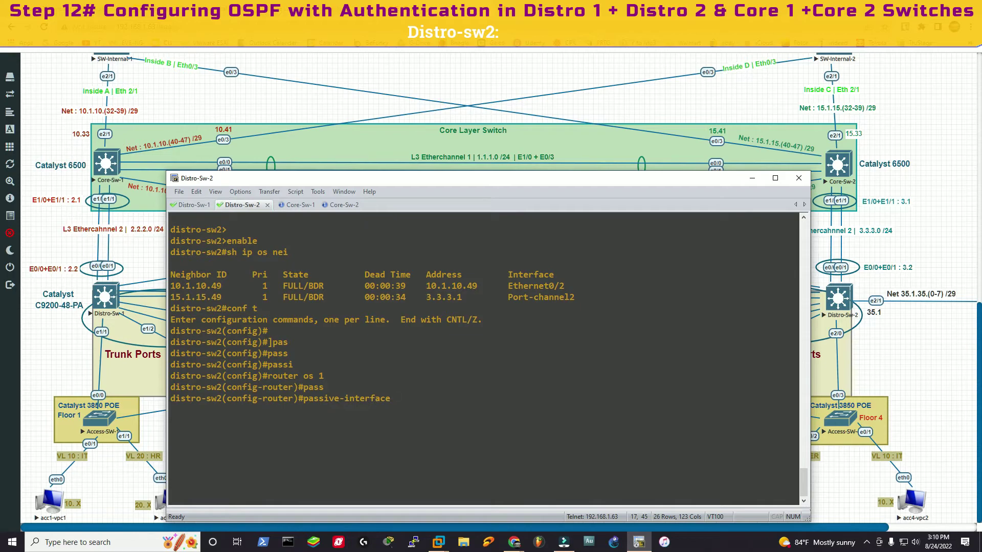
{"action": "type", "text": "def"}
{"action": "key", "text": "Tab"}
{"action": "key", "text": "Return"}
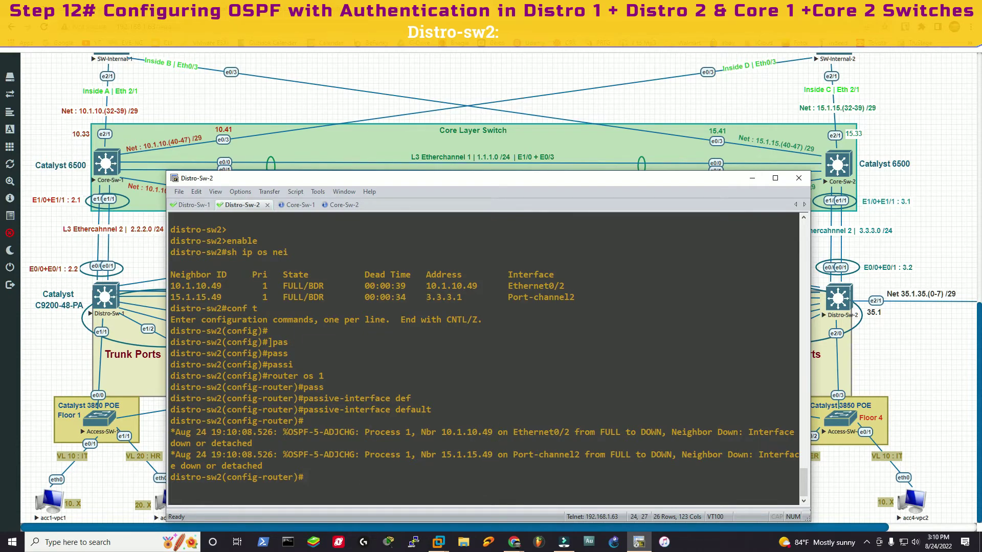
Step: Exit router configuration on Distro-Sw-2 and check its OSPF neighbors with do sh ip os nei
{"action": "type", "text": "exit"}
{"action": "key", "text": "Return"}
{"action": "type", "text": "do sh ip os nei"}
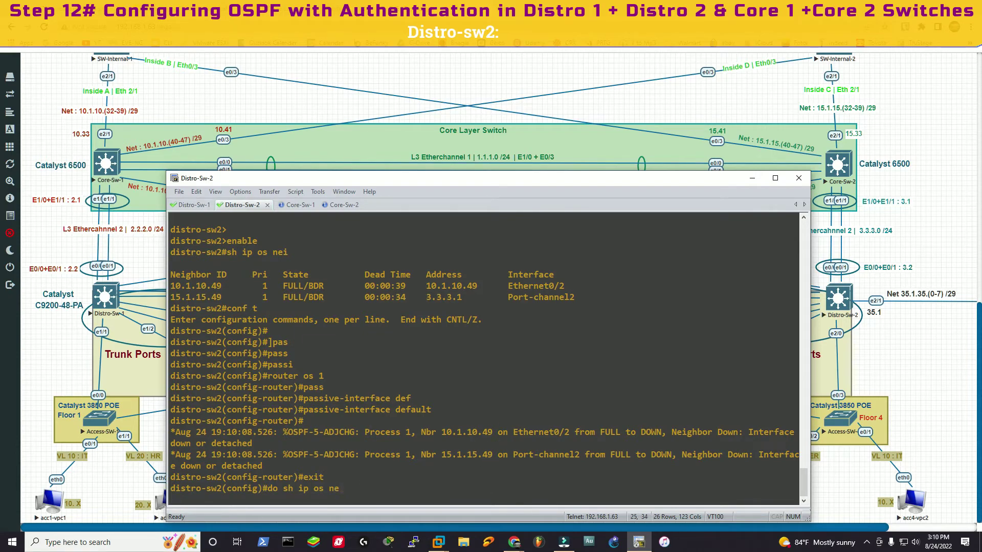
{"action": "key", "text": "Return"}
{"action": "left_click_drag", "start_coordinate": [461, 178], "coordinate": [460, 121]}
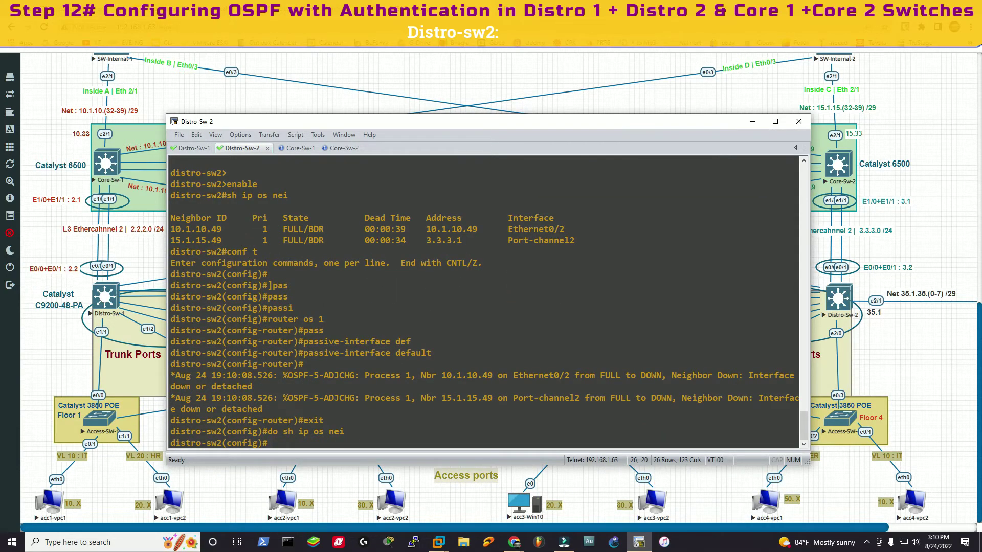
{"action": "left_click_drag", "start_coordinate": [447, 125], "coordinate": [438, 198]}
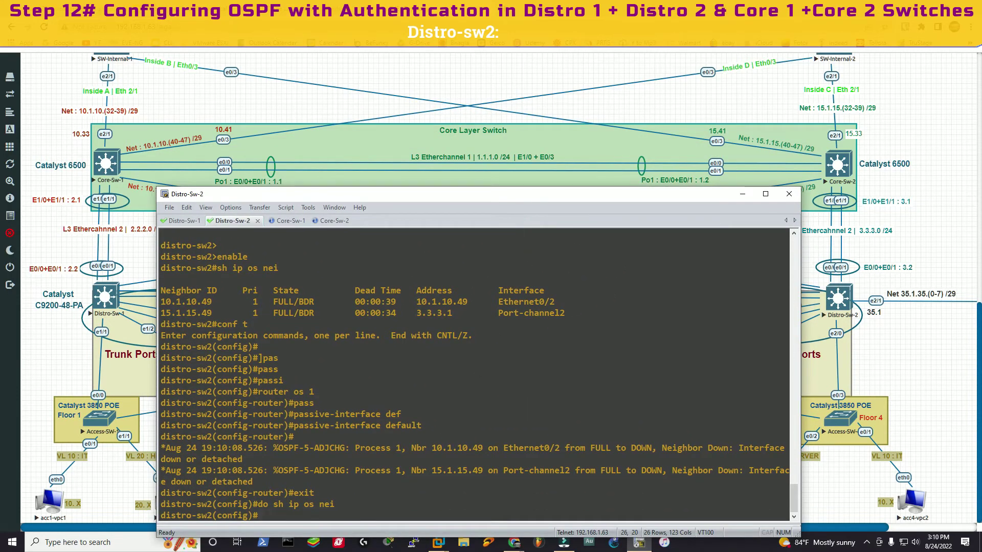
Step: Return to OSPF process 1 on Distro-Sw-2 and re-enable neighborship on its EtherChannel uplink with no passive-interface po2
{"action": "type", "text": "router os 1"}
{"action": "key", "text": "Return"}
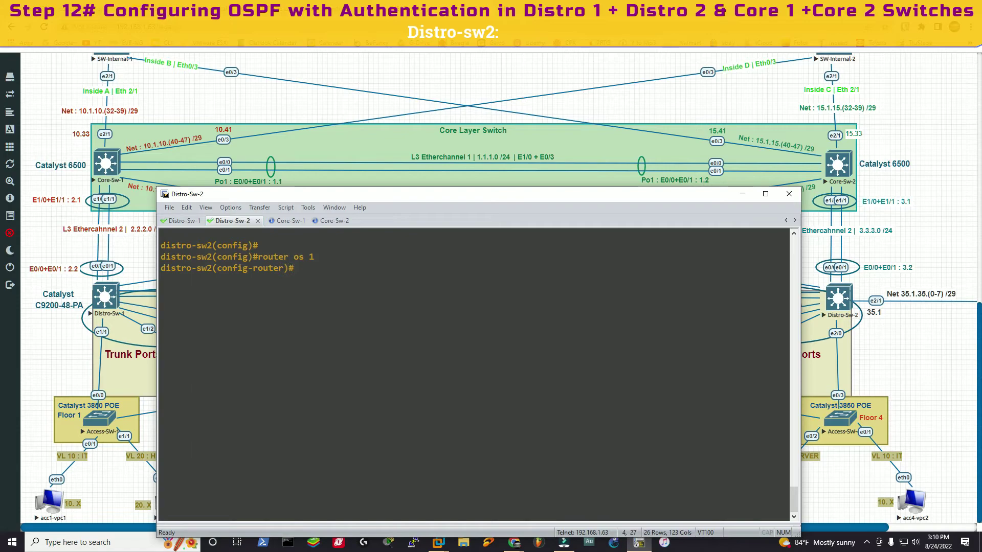
{"action": "type", "text": "router router os 1 pass passive-interface def "}
{"action": "type", "text": "passive-interface default"}
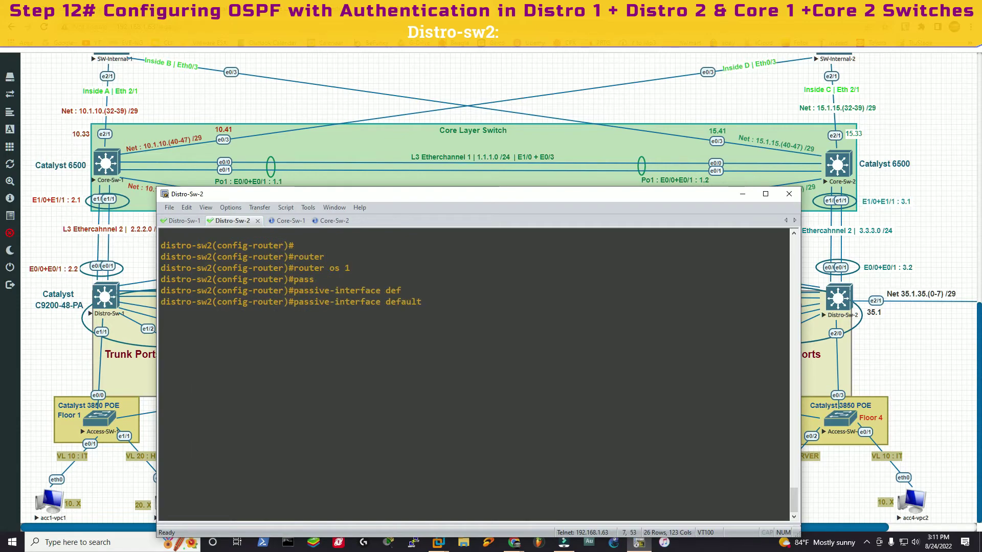
{"action": "key", "text": "Return"}
{"action": "type", "text": "no pas"}
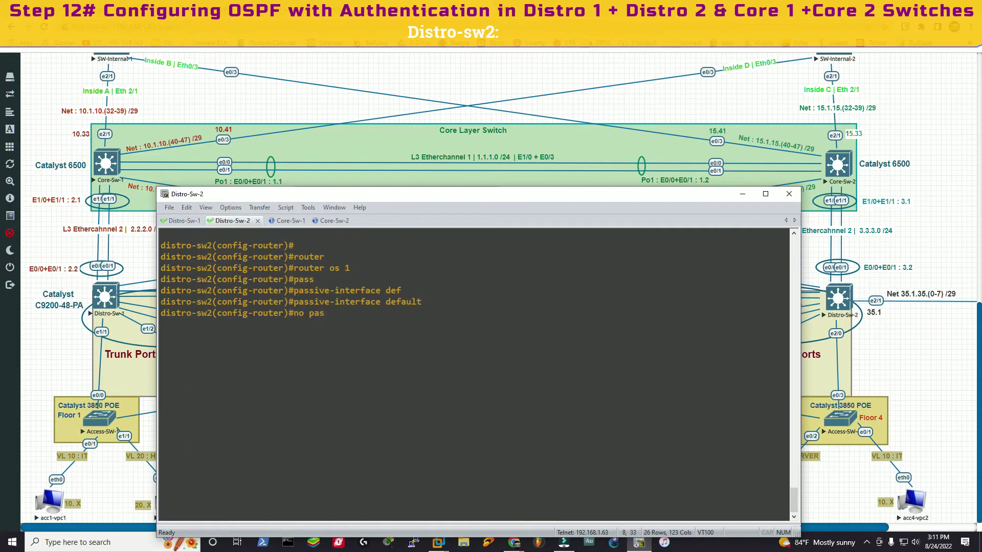
{"action": "key", "text": "Tab"}
{"action": "type", "text": "po2"}
{"action": "key", "text": "Return"}
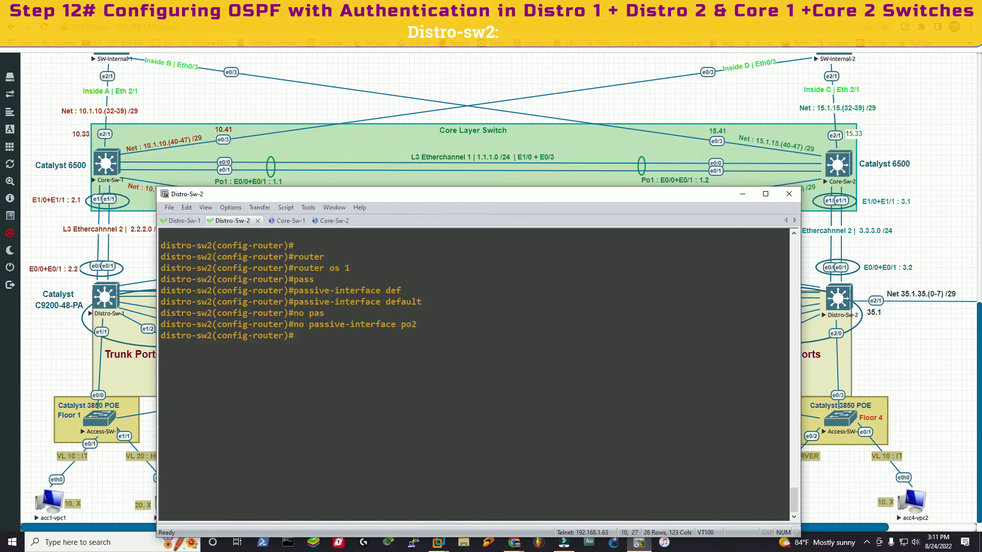
{"action": "key", "text": "Up"}
{"action": "key", "text": "Return"}
Step: Re-enable OSPF neighborship on Distro-Sw-2's second uplink with no passive-interface e0/2
{"action": "key", "text": "Up"}
{"action": "key", "text": "BackSpace"}
{"action": "key", "text": "BackSpace"}
{"action": "key", "text": "BackSpace"}
{"action": "type", "text": "e0/2"}
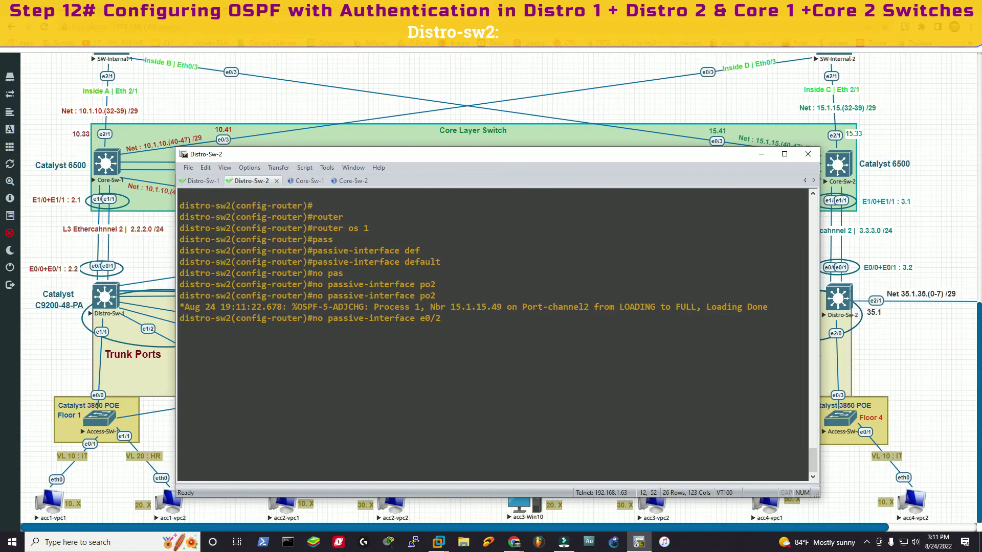
{"action": "key", "text": "Return"}
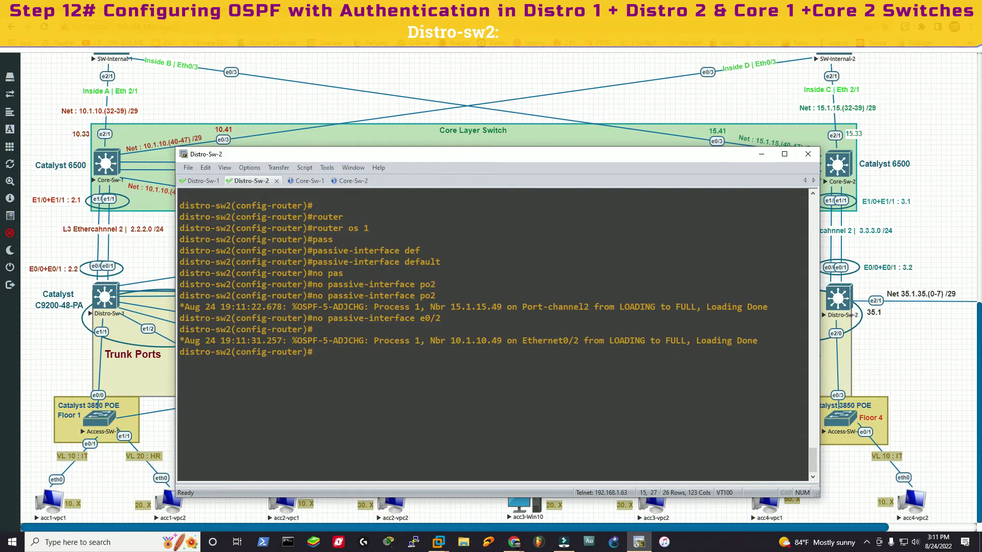
Step: List Distro-Sw-2's OSPF neighbors with do sh ip os nei and compare them with the topology diagram
{"action": "type", "text": "do sh ip os nei"}
{"action": "key", "text": "Return"}
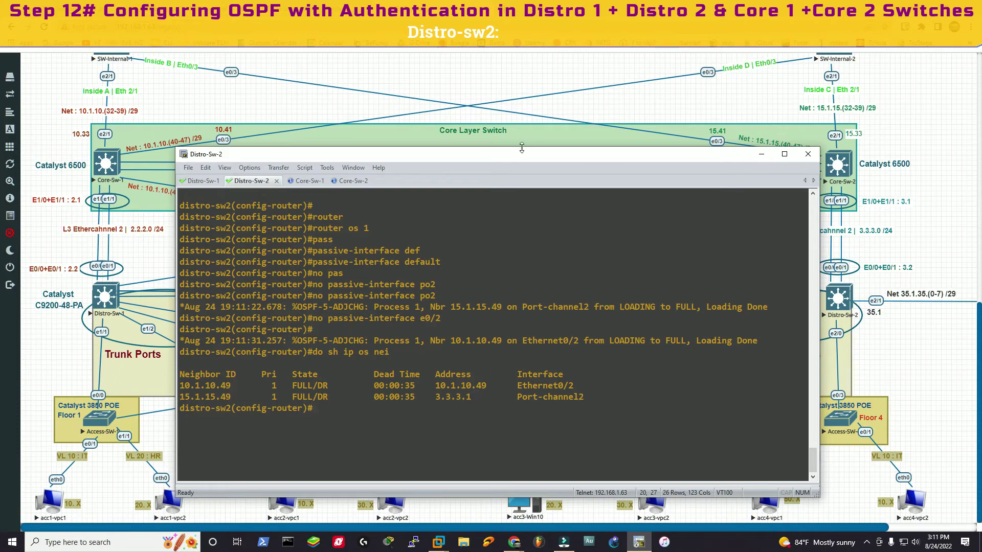
{"action": "left_click_drag", "start_coordinate": [521, 148], "coordinate": [521, 340]}
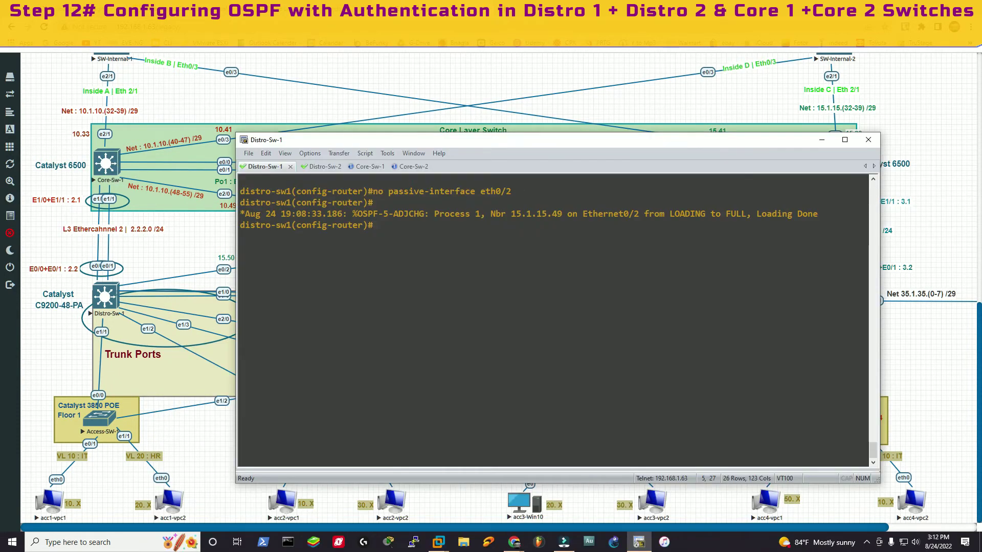
Step: In the Distro-Sw-1 session, leave configuration mode and check its OSPF neighbors against the diagram with sh ip os nei
{"action": "type", "text": "end"}
{"action": "key", "text": "Return"}
{"action": "type", "text": "sh ip os"}
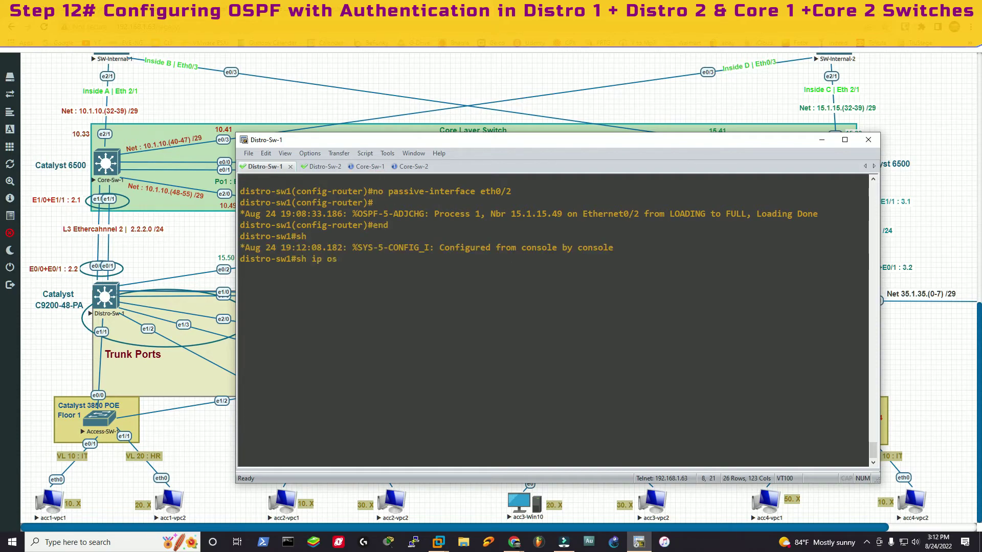
{"action": "type", "text": " nei"}
{"action": "key", "text": "Return"}
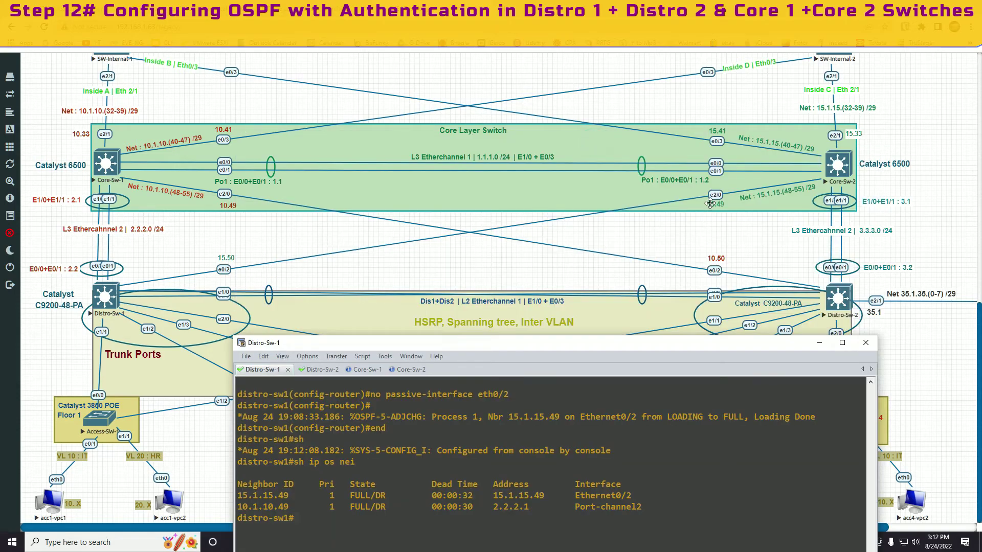
{"action": "left_click_drag", "start_coordinate": [598, 146], "coordinate": [596, 349]}
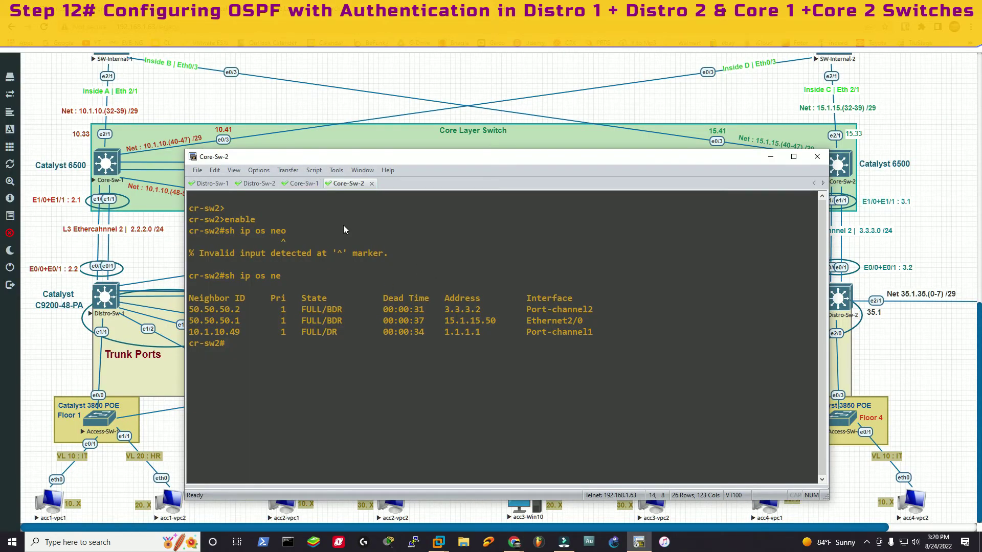
Step: Review the OSPF neighbor tables in the Distro-Sw-2, Distro-Sw-1, Core-Sw-1 and Core-Sw-2 sessions
{"action": "key", "text": "alt+2"}
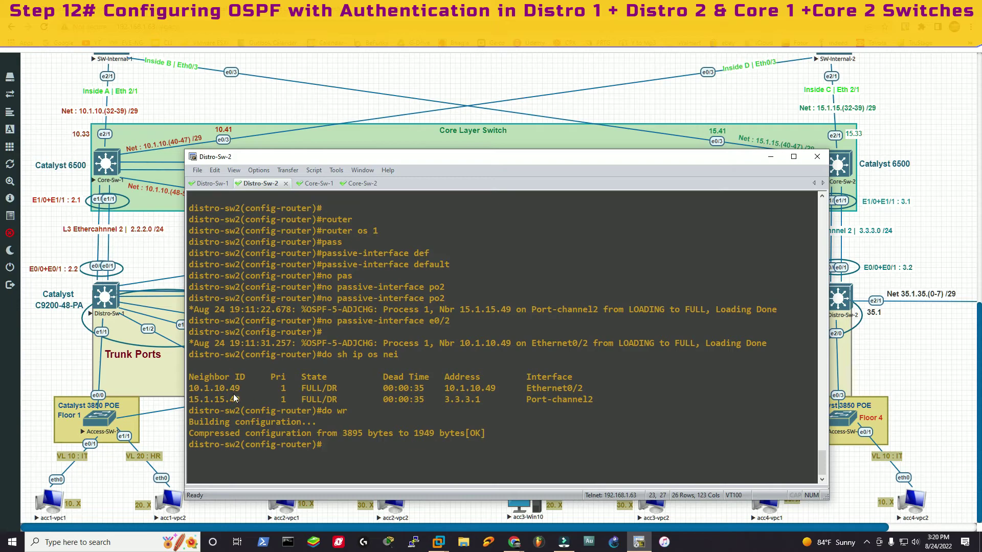
{"action": "left_click", "coordinate": [212, 187]}
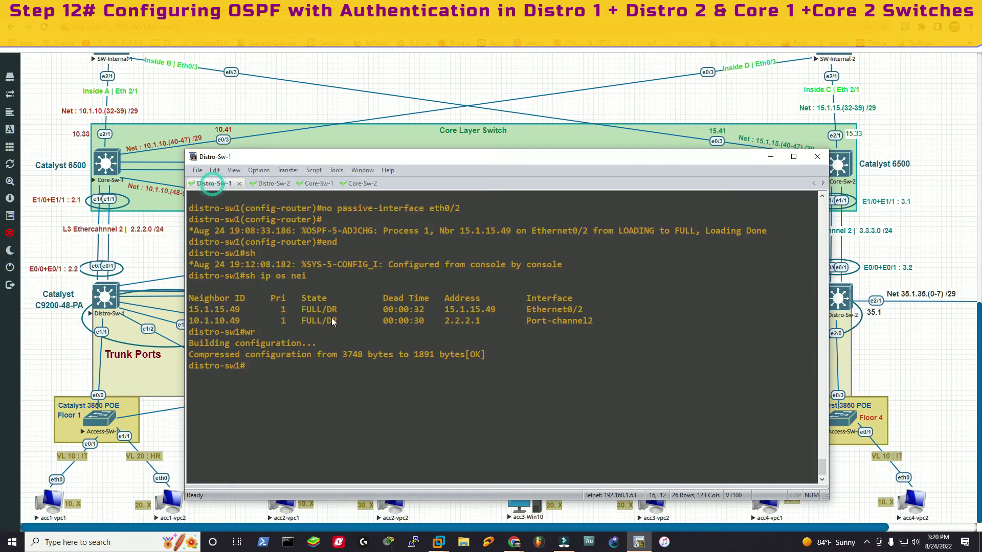
{"action": "key", "text": "alt+3"}
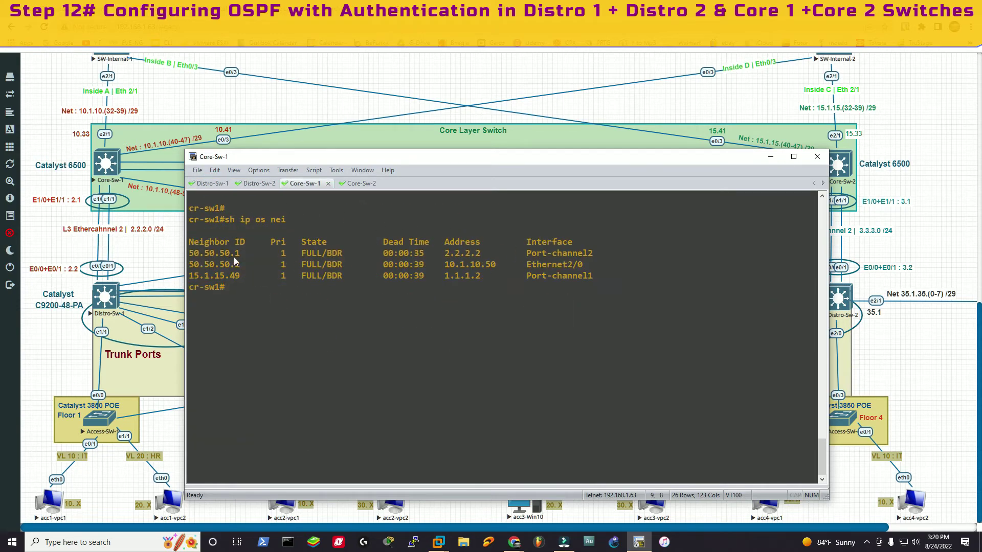
{"action": "key", "text": "alt+4"}
{"action": "key", "text": "alt+3"}
{"action": "key", "text": "alt+4"}
{"action": "key", "text": "alt+3"}
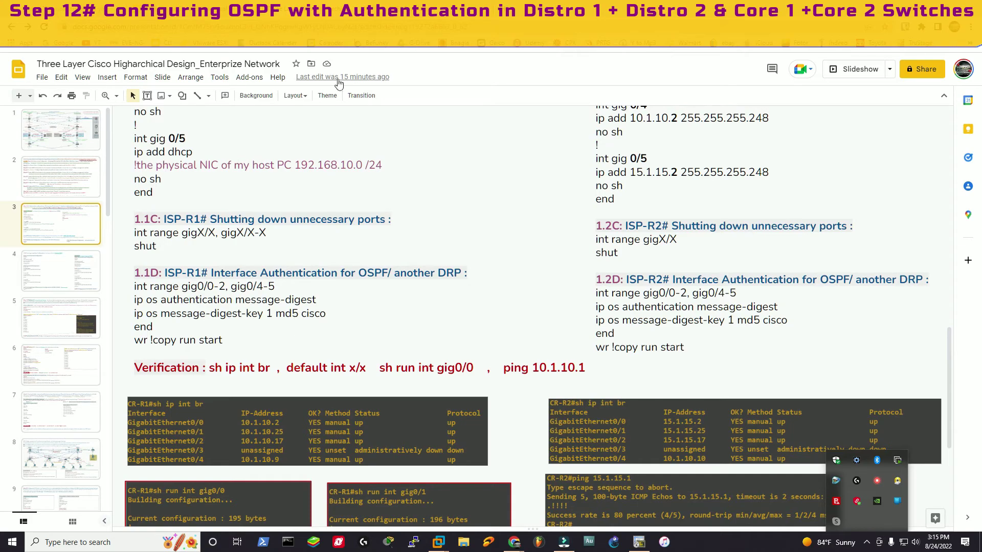
Step: Switch from the topology diagram to the Google Slides notes on ISP-R1 and ISP-R2 OSPF interface authentication
{"action": "key", "text": "alt+Tab"}
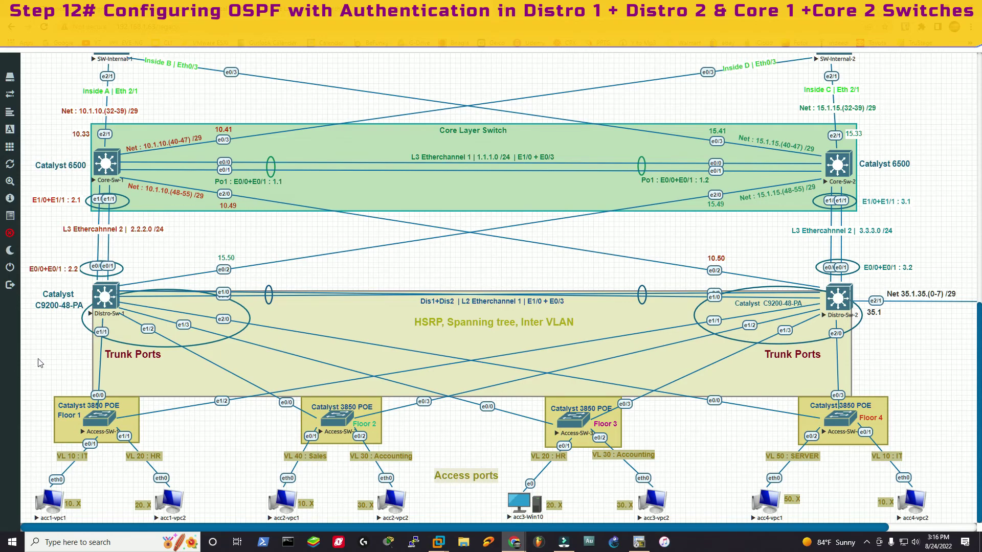
{"action": "key", "text": "ctrl+Tab"}
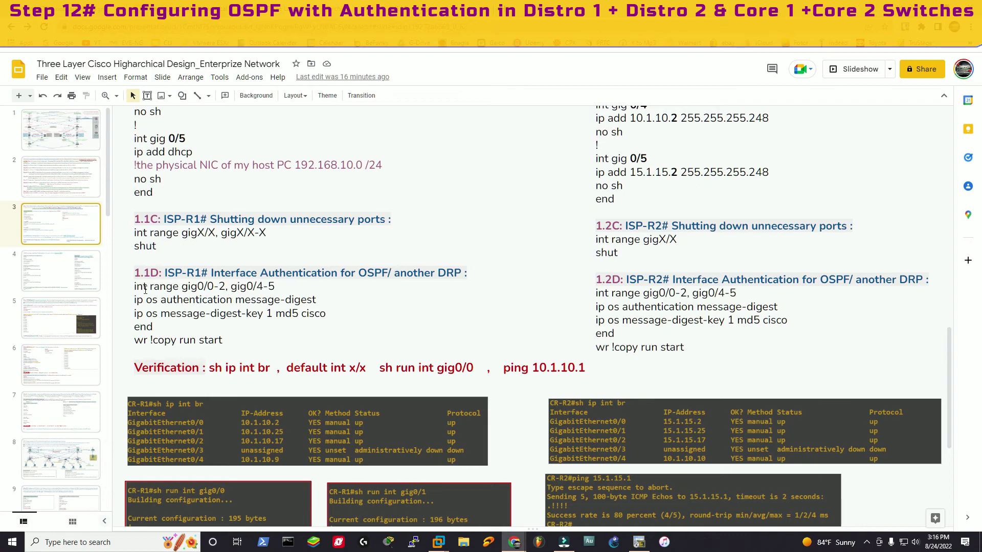